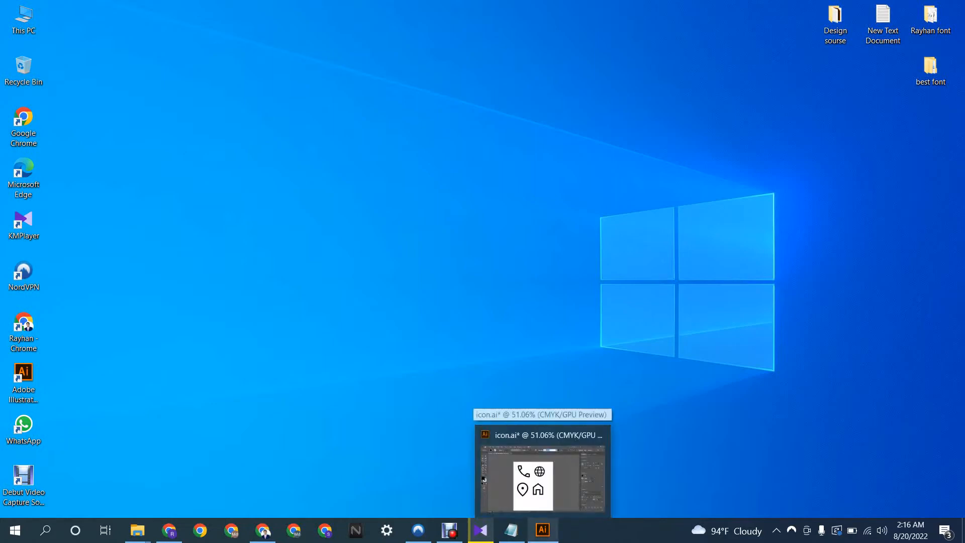
Step: Switch to Chrome and search Google for "facebook cover size" in a new tab
{"action": "left_click", "coordinate": [262, 531]}
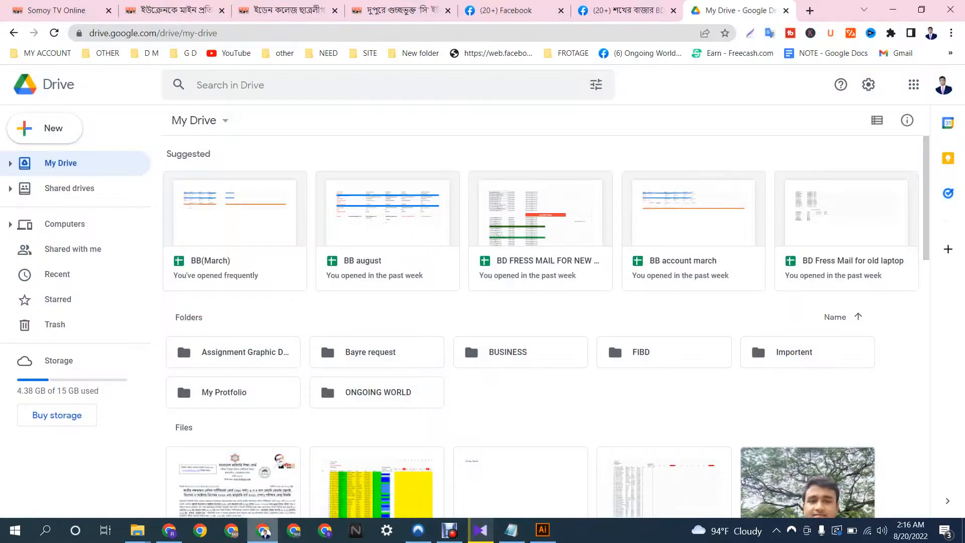
{"action": "key", "text": "alt+Tab"}
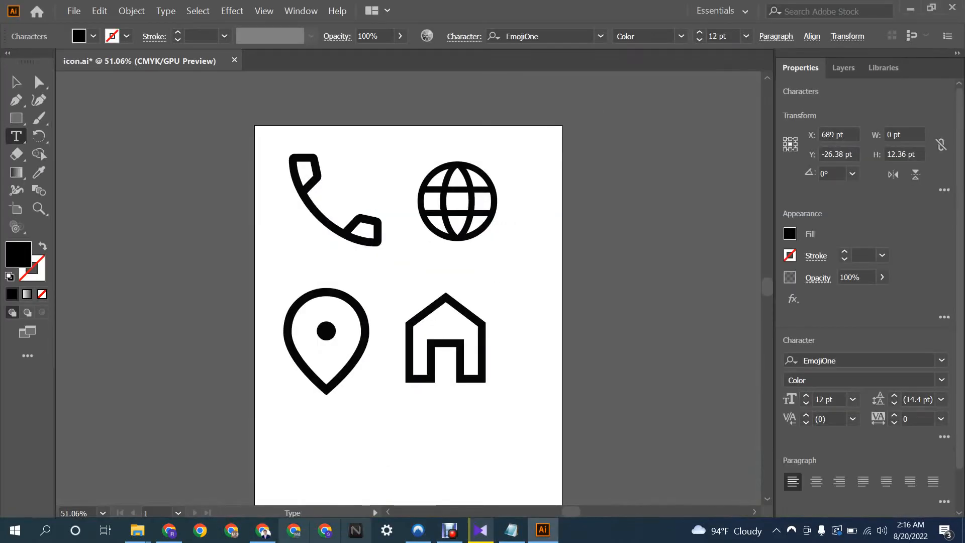
{"action": "key", "text": "alt+Tab"}
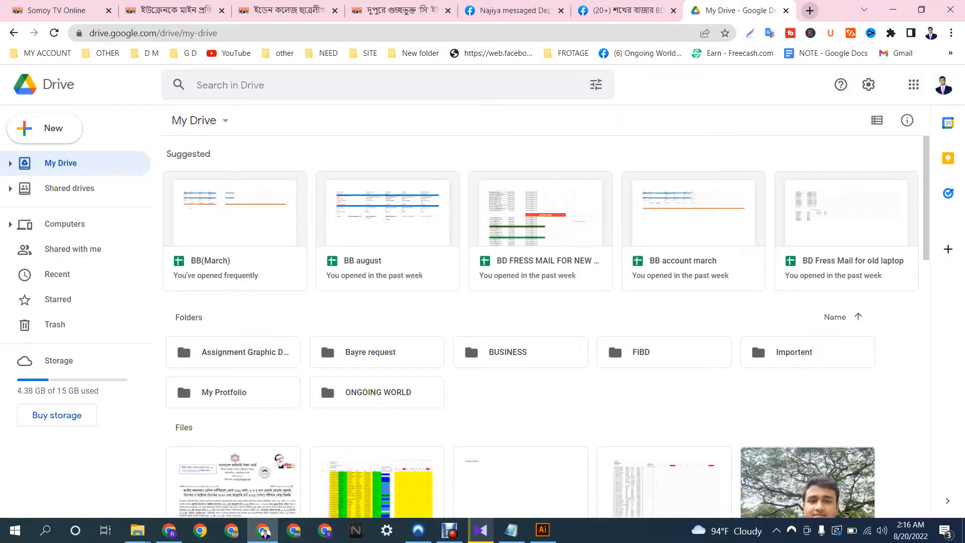
{"action": "left_click", "coordinate": [810, 10]}
{"action": "left_click", "coordinate": [453, 264]}
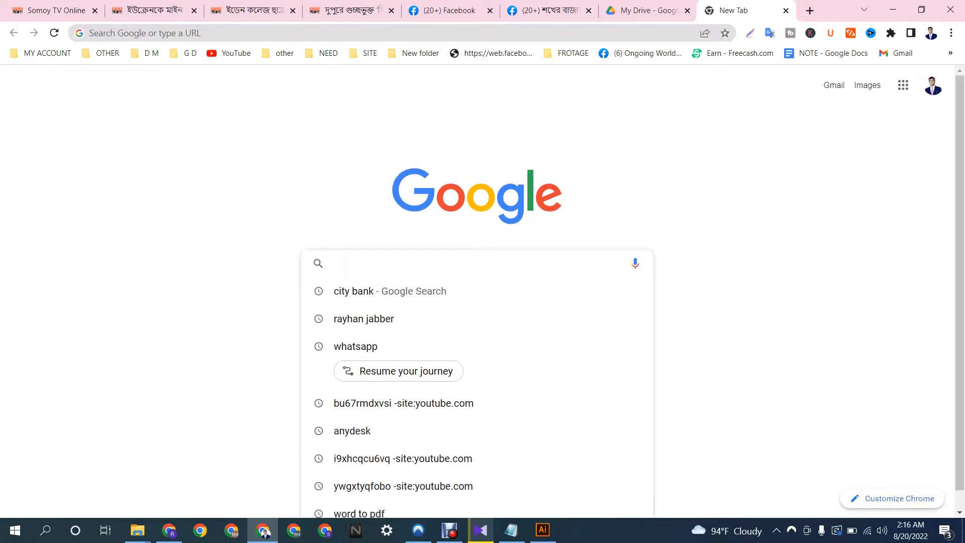
{"action": "type", "text": "facev"}
{"action": "key", "text": "BackSpace"}
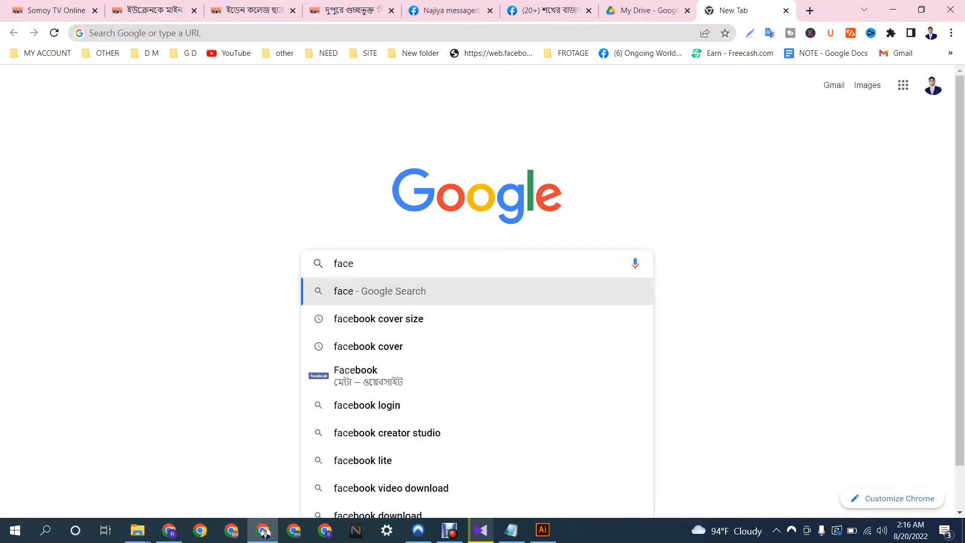
{"action": "type", "text": "book"}
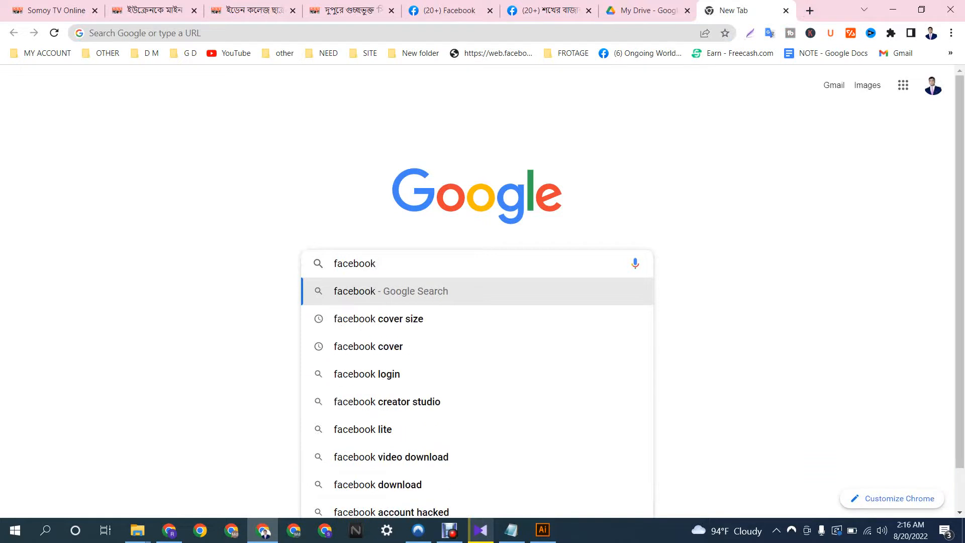
{"action": "left_click", "coordinate": [412, 319]}
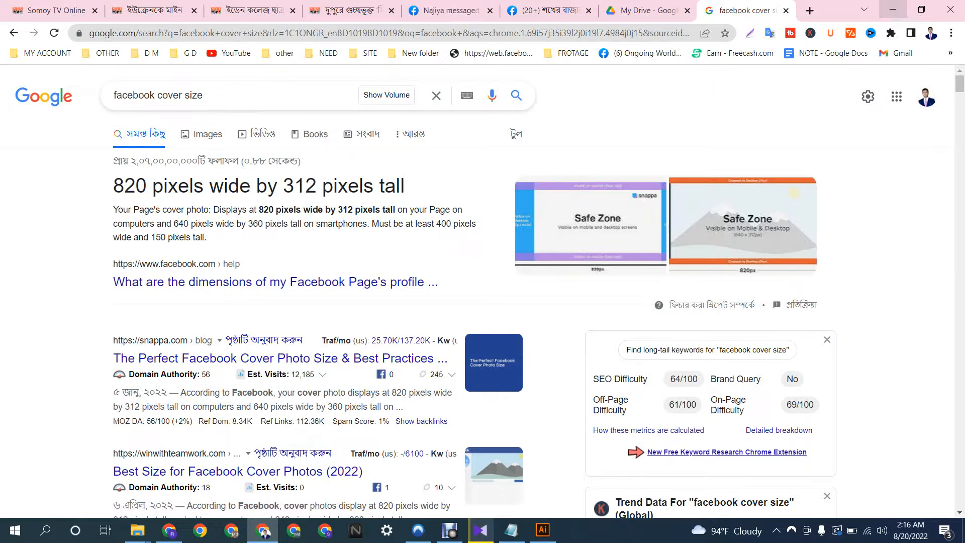
Step: Switch to Illustrator and create a new Web document 820 px wide and 312 px high
{"action": "left_click", "coordinate": [893, 9]}
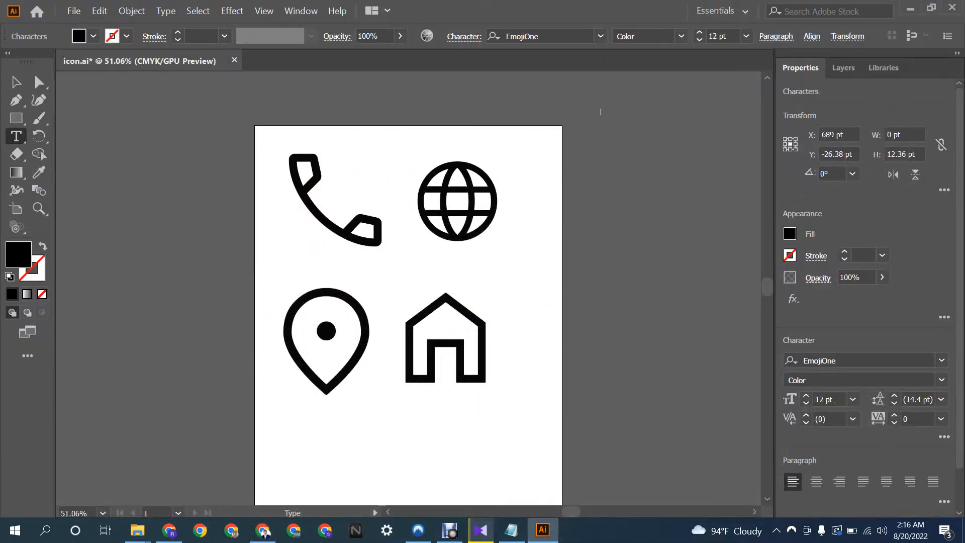
{"action": "left_click", "coordinate": [74, 11]}
{"action": "mouse_move", "coordinate": [100, 205]}
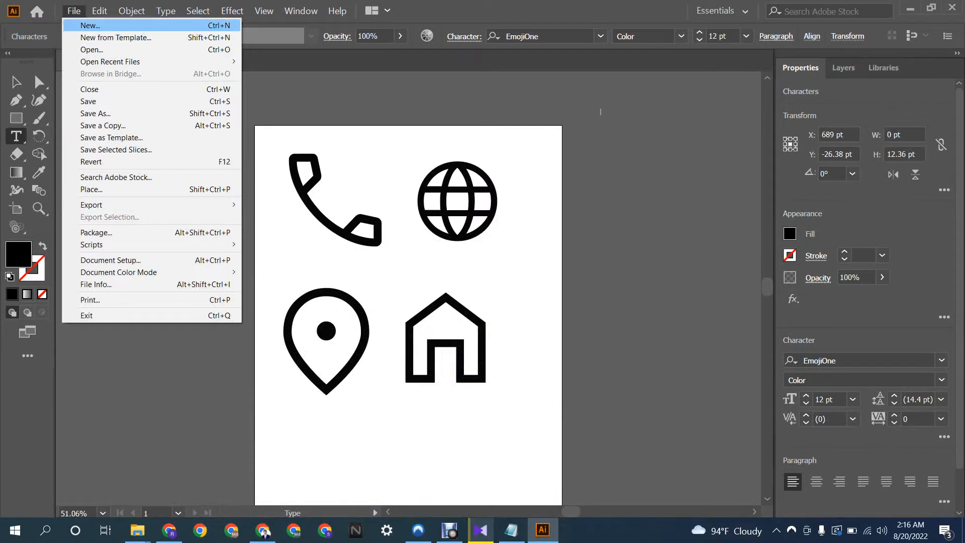
{"action": "left_click", "coordinate": [91, 26]}
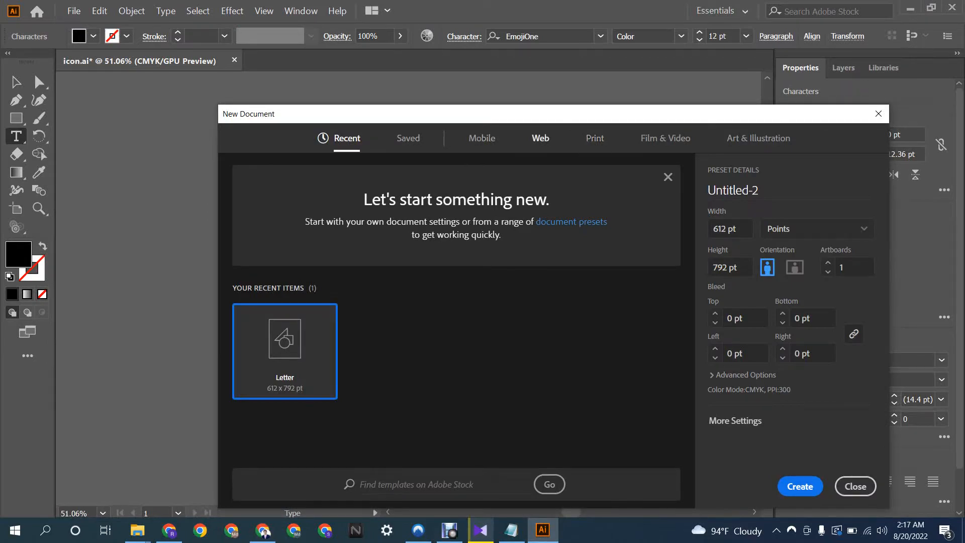
{"action": "left_click", "coordinate": [541, 138]}
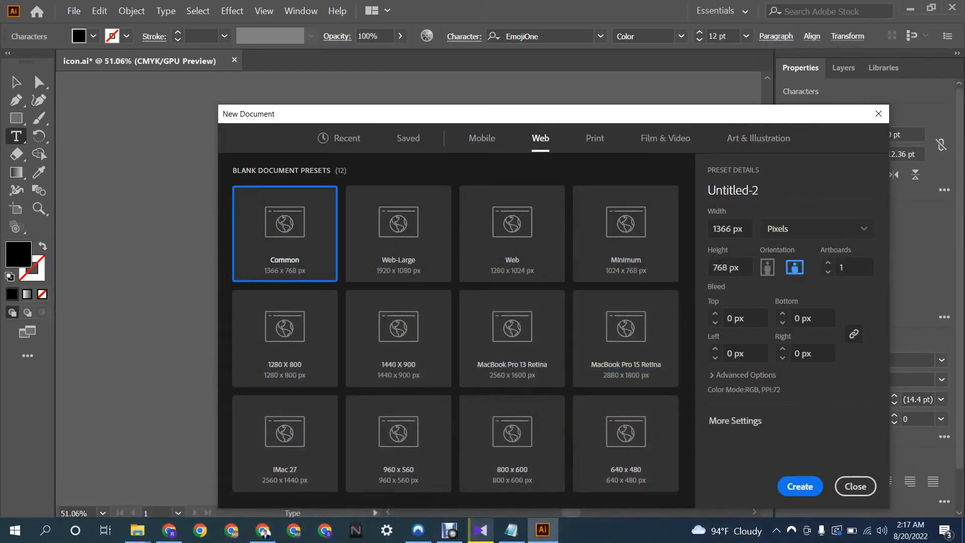
{"action": "double_click", "coordinate": [732, 228]}
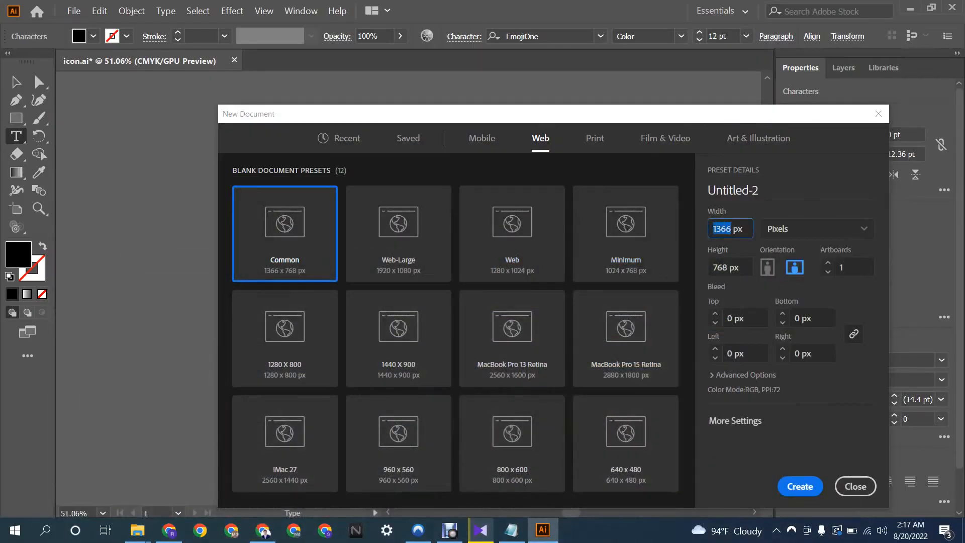
{"action": "type", "text": "820"}
{"action": "key", "text": "Tab"}
{"action": "type", "text": "312"}
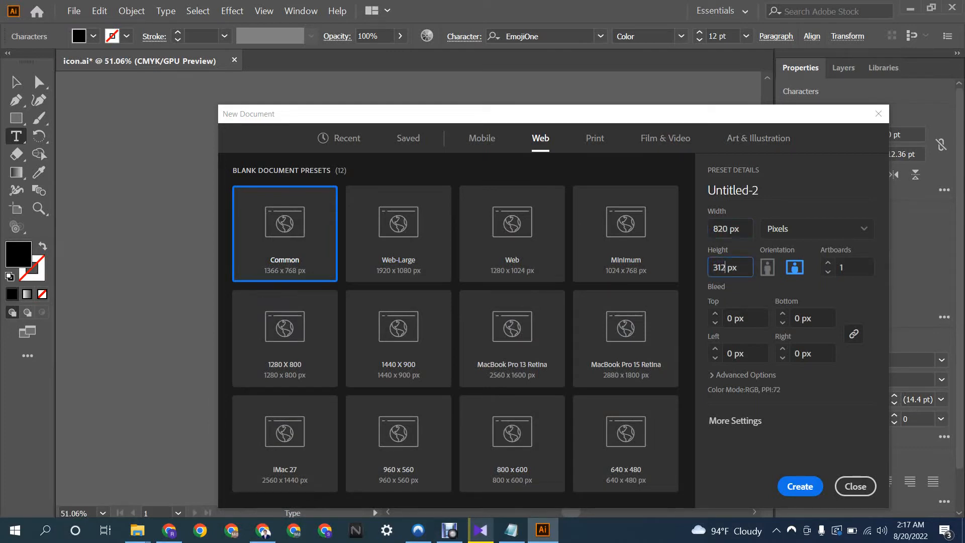
{"action": "key", "text": "Return"}
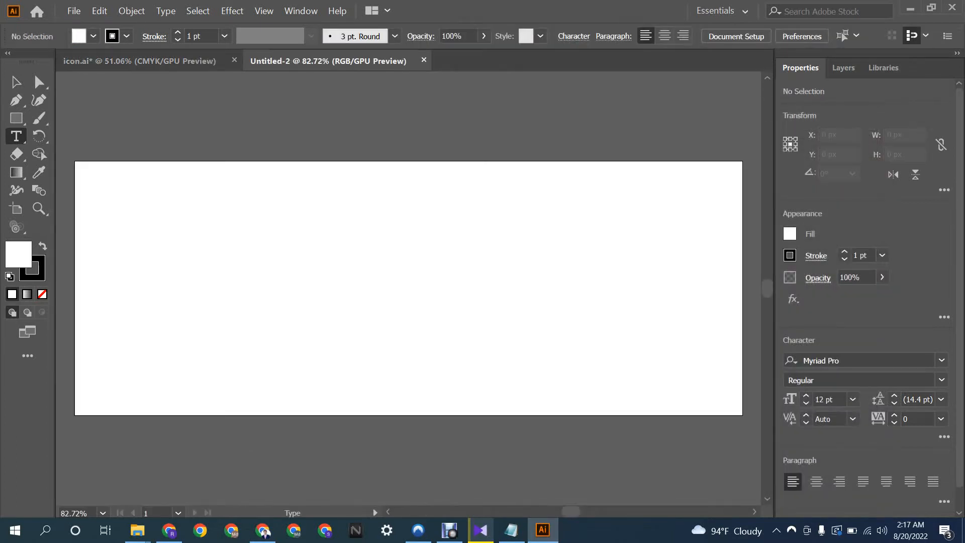
Step: Draw a white 820 × 312 px rectangle covering the whole artboard and remove its stroke
{"action": "key", "text": "ctrl+minus"}
{"action": "key", "text": "ctrl+minus"}
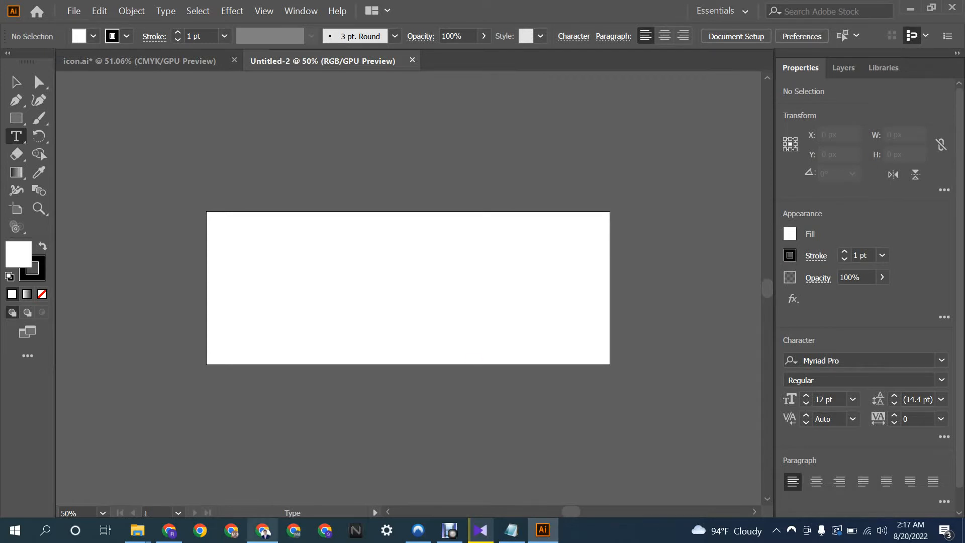
{"action": "key", "text": "m"}
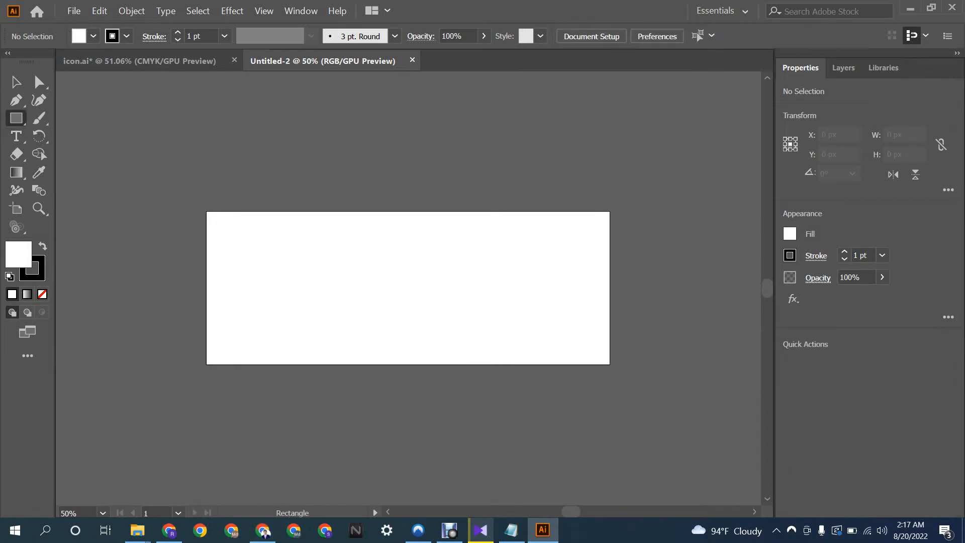
{"action": "left_click_drag", "start_coordinate": [206, 211], "coordinate": [610, 364]}
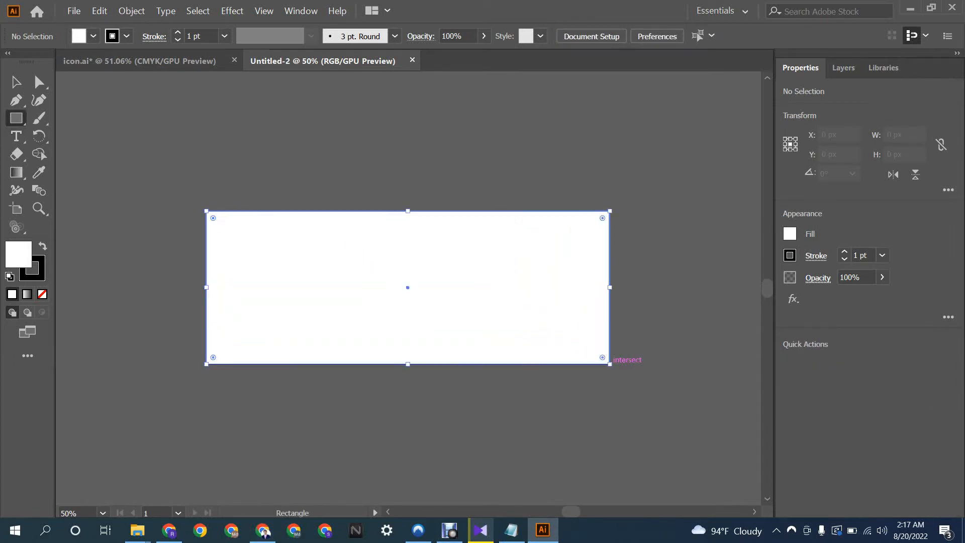
{"action": "left_click", "coordinate": [127, 36]}
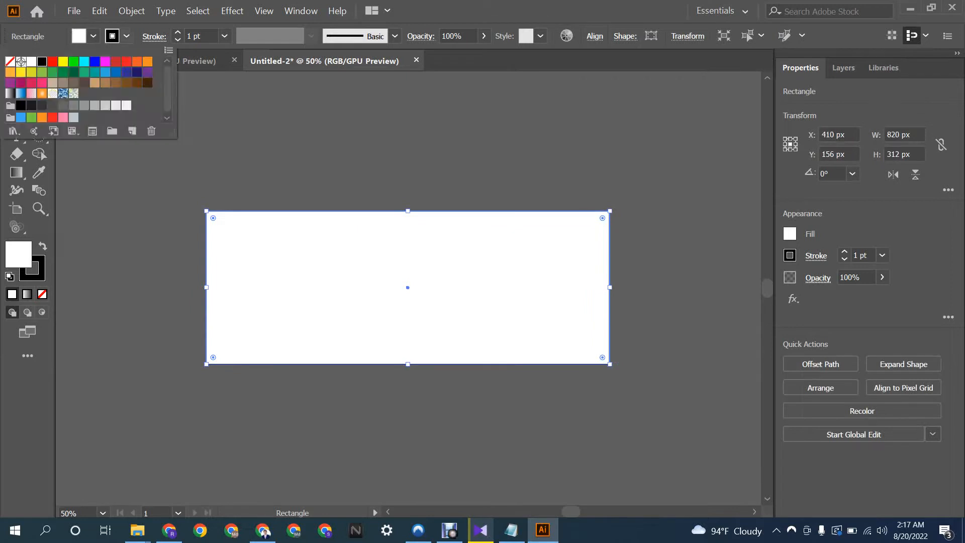
{"action": "left_click", "coordinate": [10, 61]}
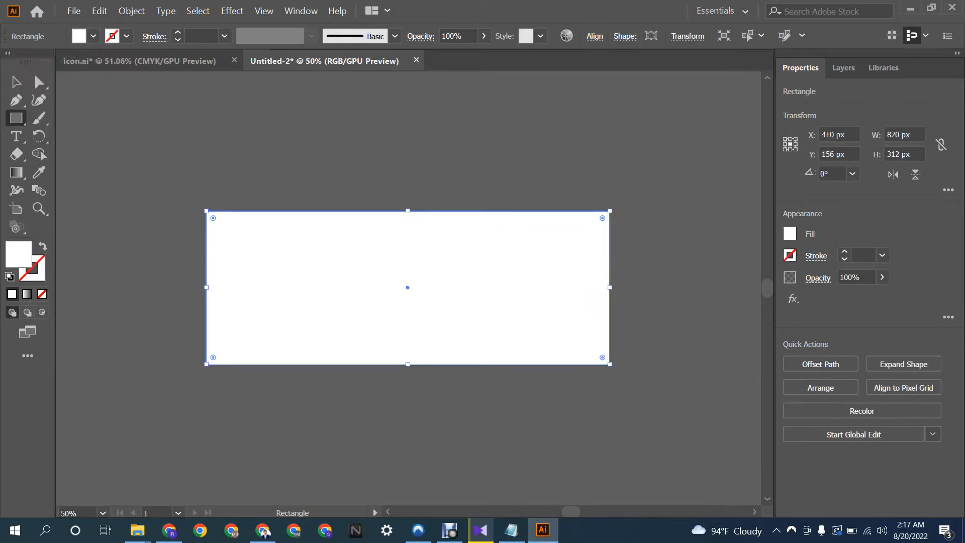
Step: Lock the white background rectangle on the artboard and leave nothing selected
{"action": "left_click", "coordinate": [322, 146]}
{"action": "left_click", "coordinate": [520, 291]}
{"action": "key", "text": "v"}
{"action": "key", "text": "ctrl+shift+a"}
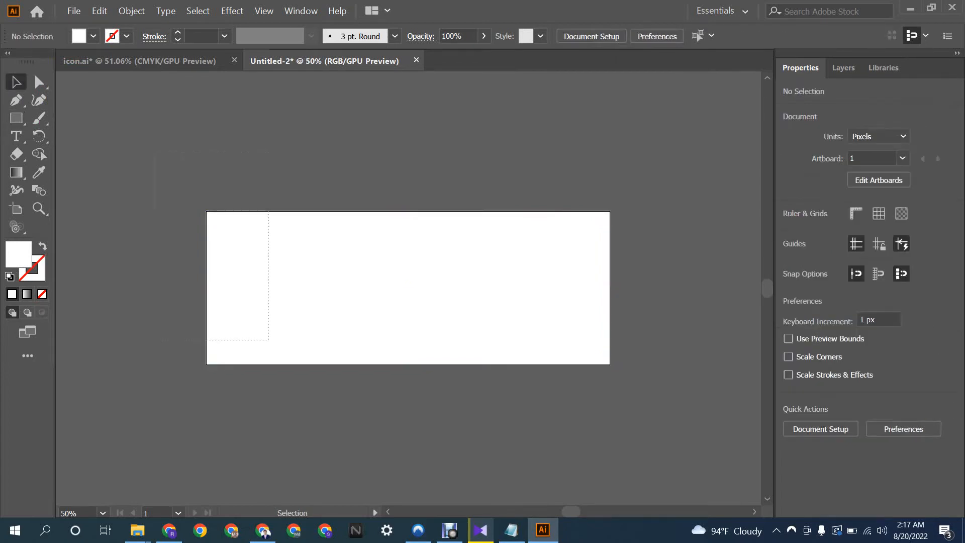
{"action": "key", "text": "ctrl+2"}
Step: Switch to Chrome, search Google for "graphicriver" in a new tab and open the GraphicRiver website
{"action": "key", "text": "alt+Tab"}
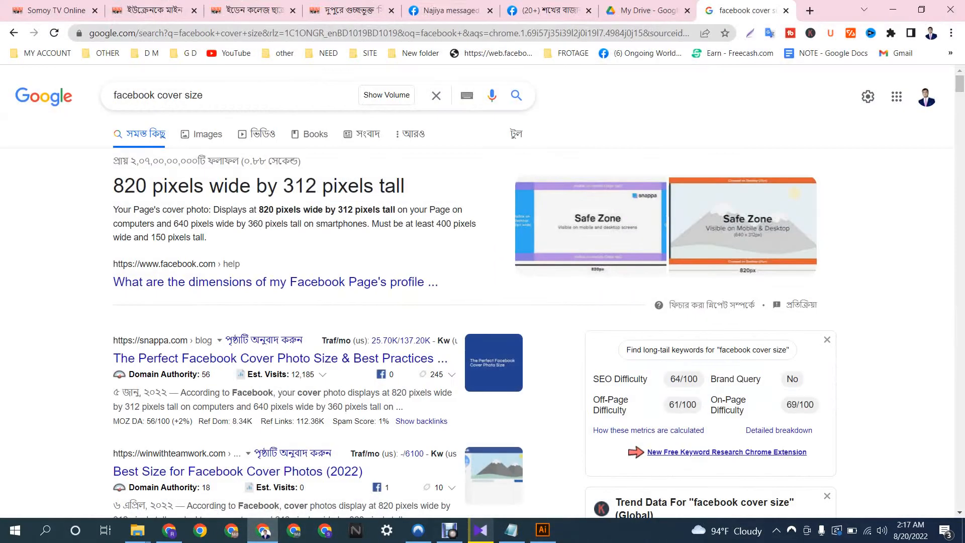
{"action": "left_click", "coordinate": [810, 11]}
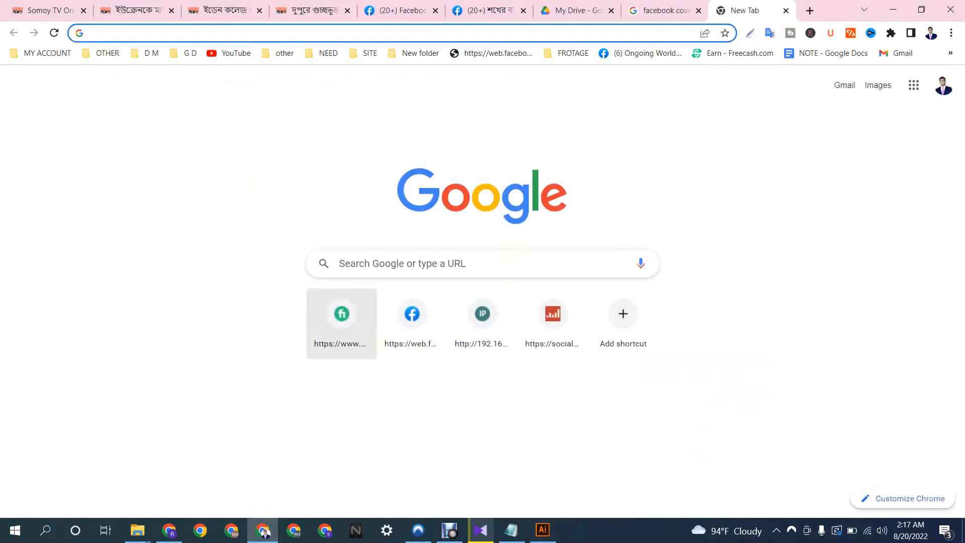
{"action": "type", "text": "gr"}
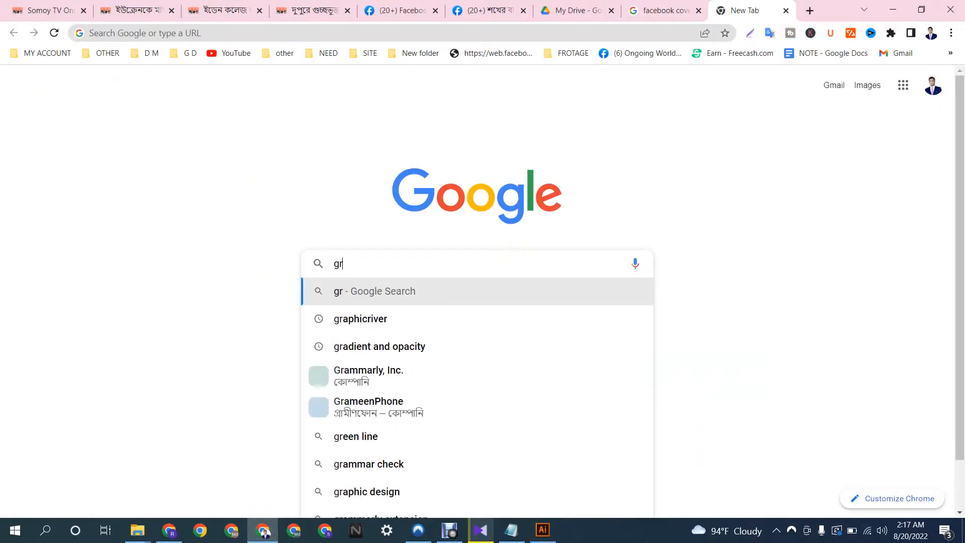
{"action": "key", "text": "Down"}
{"action": "key", "text": "Return"}
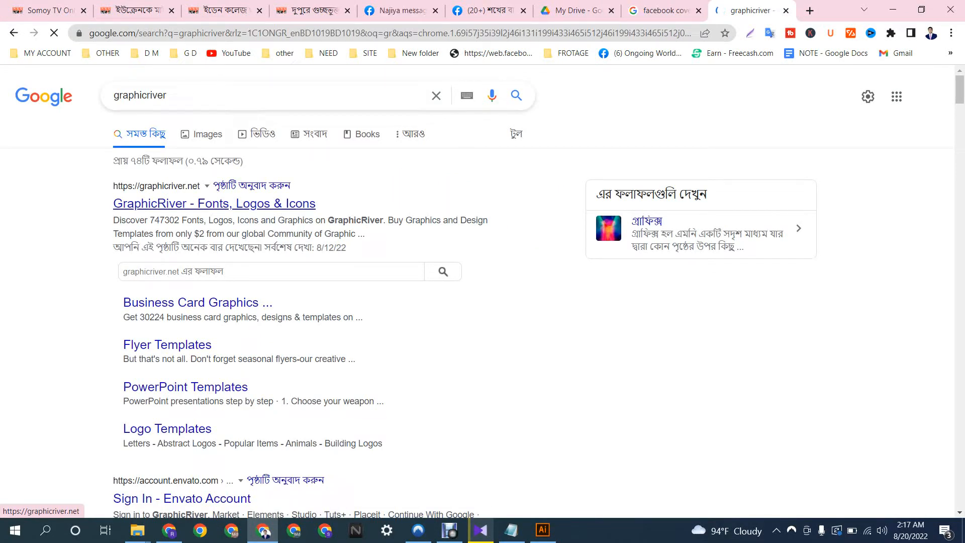
{"action": "left_click", "coordinate": [214, 204]}
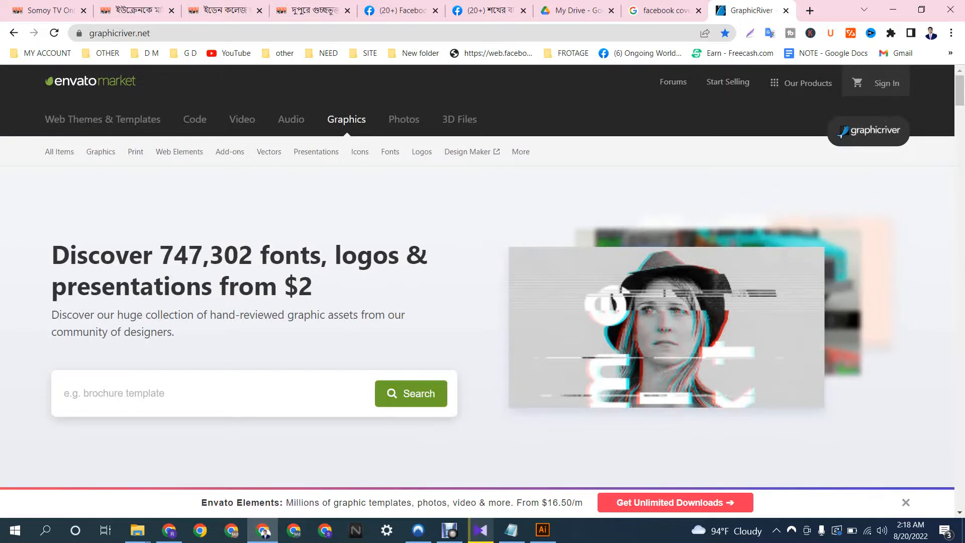
Step: Search GraphicRiver for "facebook cover" and browse the resulting cover designs for inspiration
{"action": "type", "text": "f"}
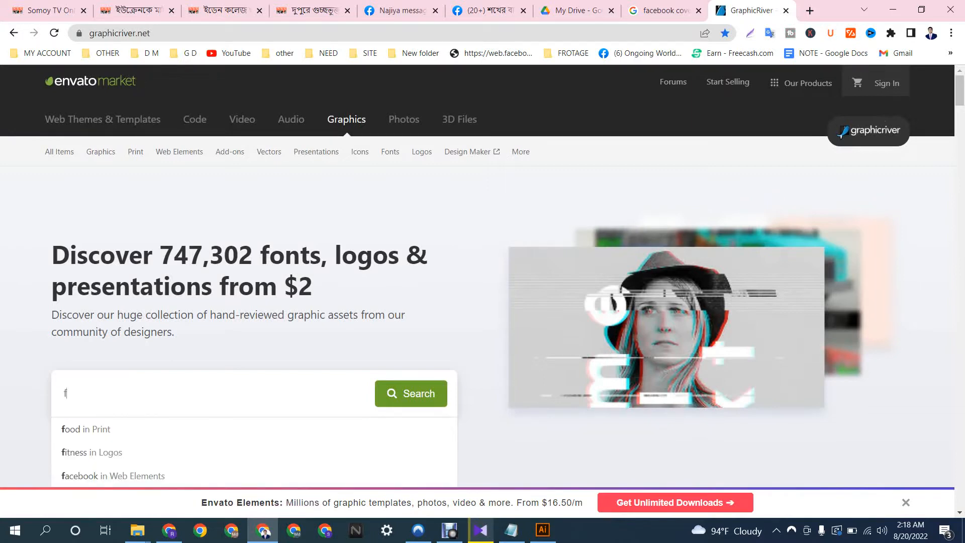
{"action": "type", "text": "aceb"}
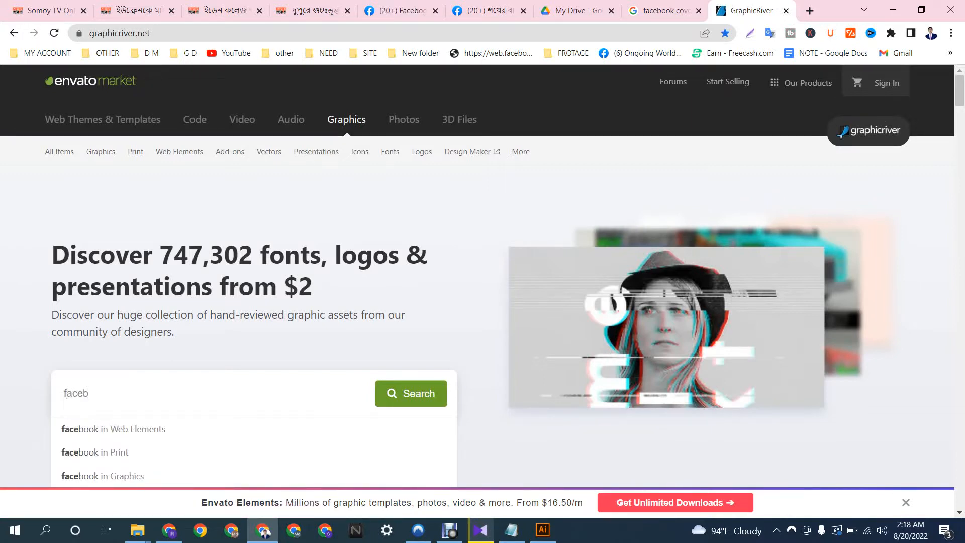
{"action": "type", "text": "ook c"}
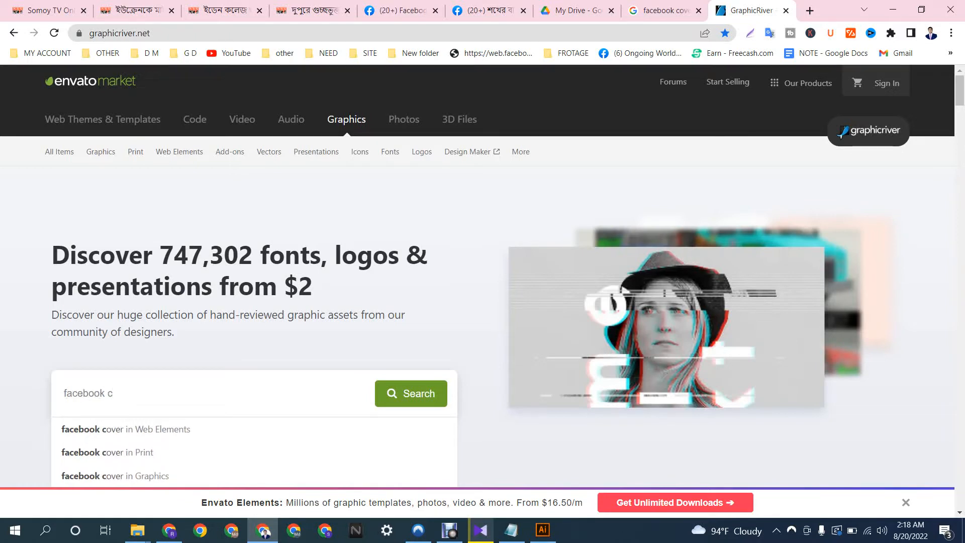
{"action": "scroll", "coordinate": [201, 417], "scroll_direction": "down", "scroll_amount": 1}
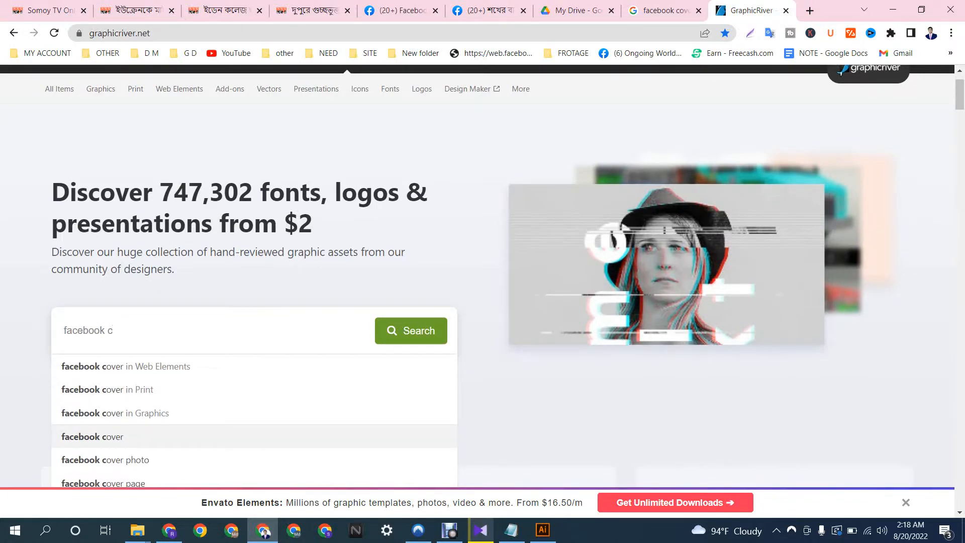
{"action": "left_click", "coordinate": [80, 435]}
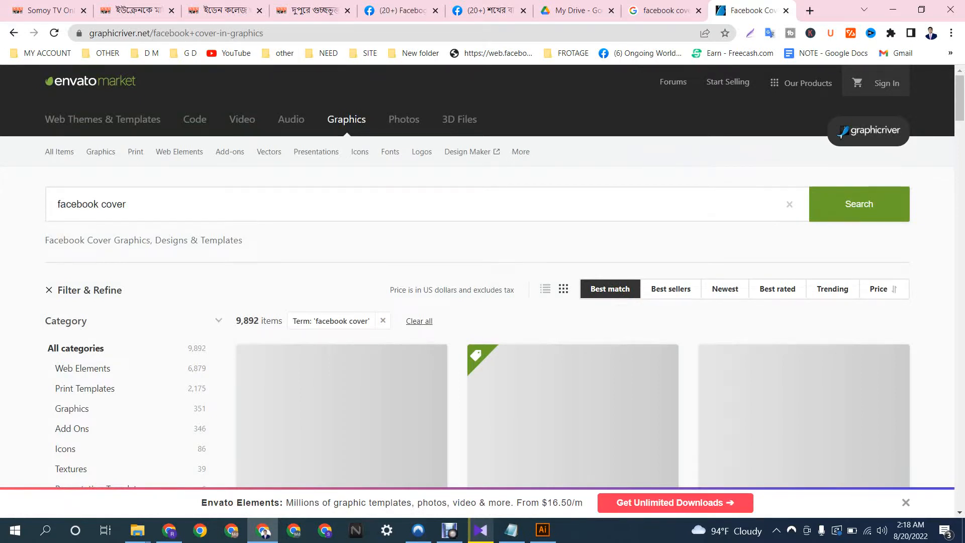
{"action": "scroll", "coordinate": [342, 277], "scroll_direction": "down", "scroll_amount": 4}
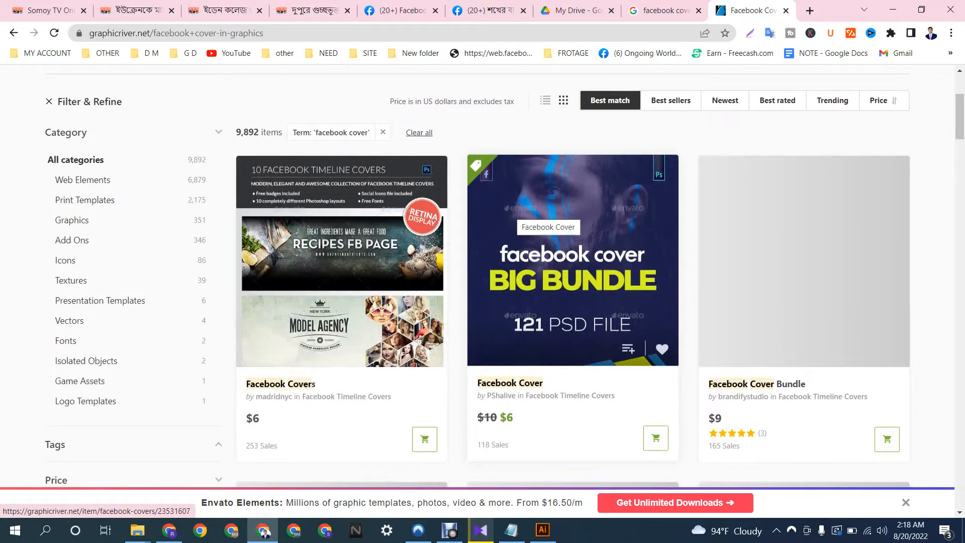
{"action": "scroll", "coordinate": [342, 277], "scroll_direction": "down", "scroll_amount": 4}
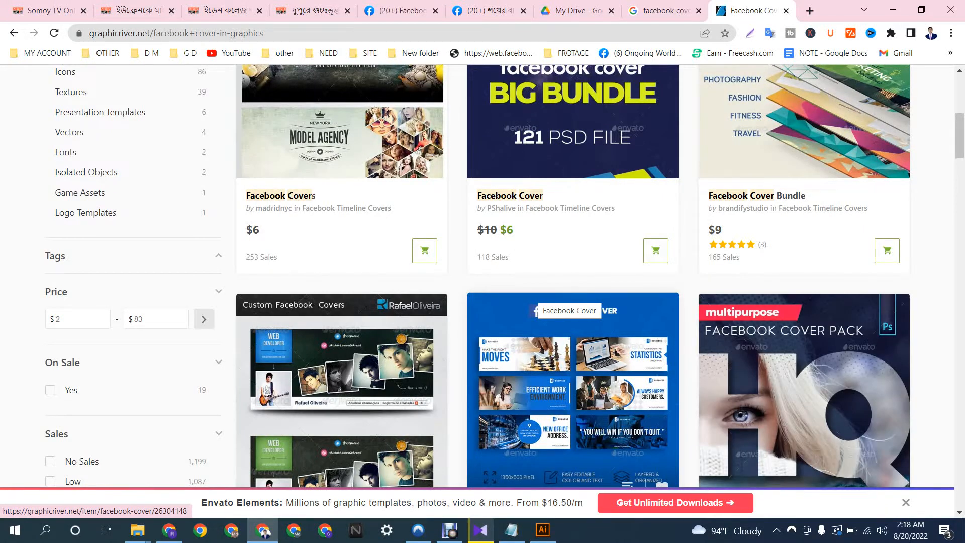
{"action": "scroll", "coordinate": [573, 277], "scroll_direction": "down", "scroll_amount": 3}
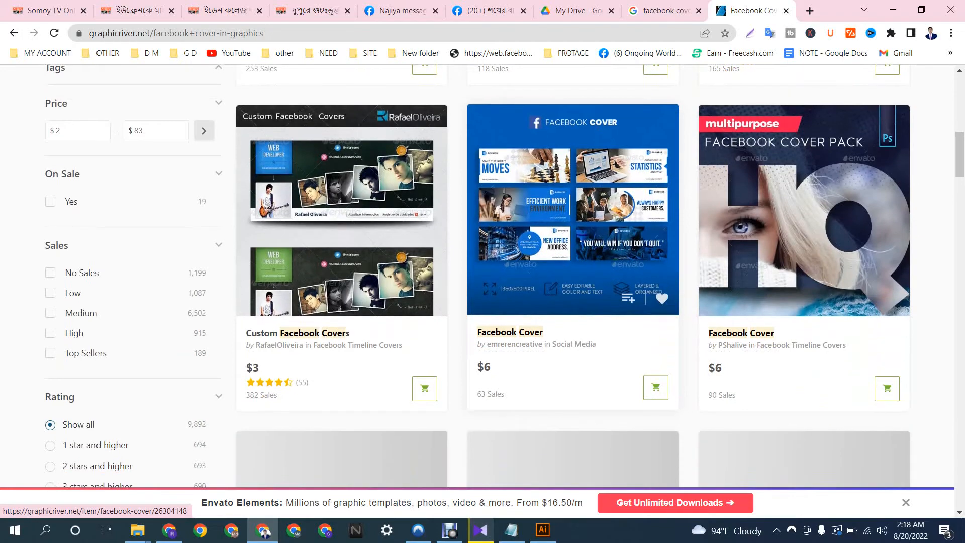
{"action": "scroll", "coordinate": [573, 276], "scroll_direction": "down", "scroll_amount": 3}
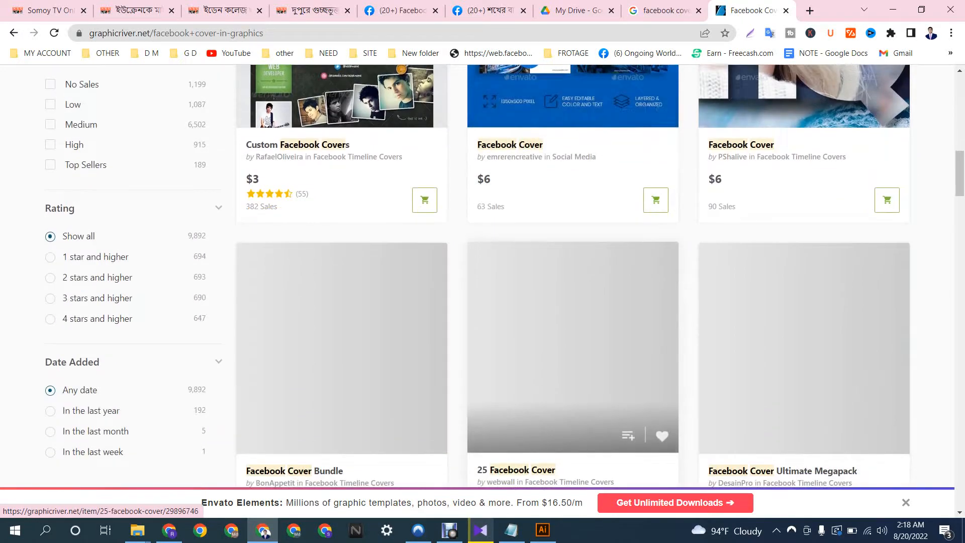
{"action": "scroll", "coordinate": [483, 191], "scroll_direction": "down", "scroll_amount": 4}
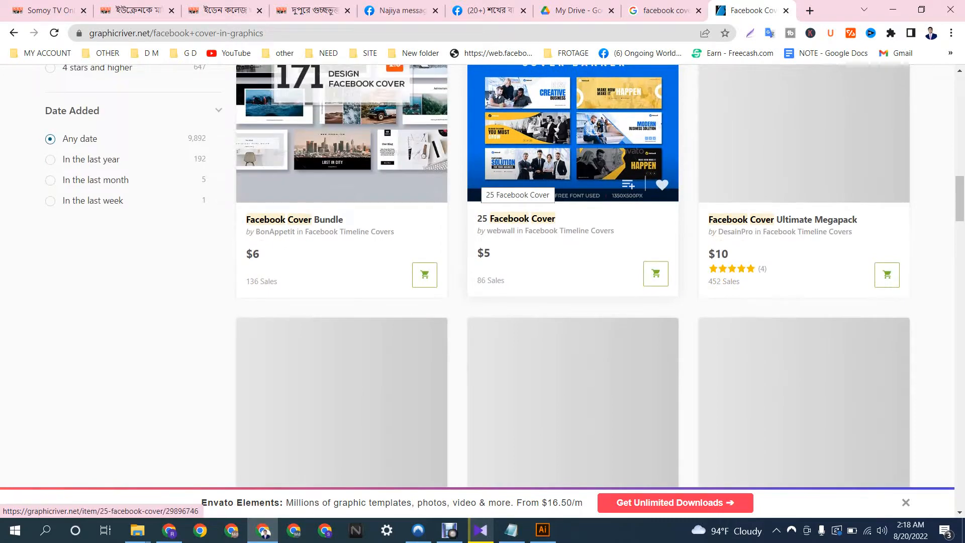
{"action": "scroll", "coordinate": [574, 201], "scroll_direction": "up", "scroll_amount": 1}
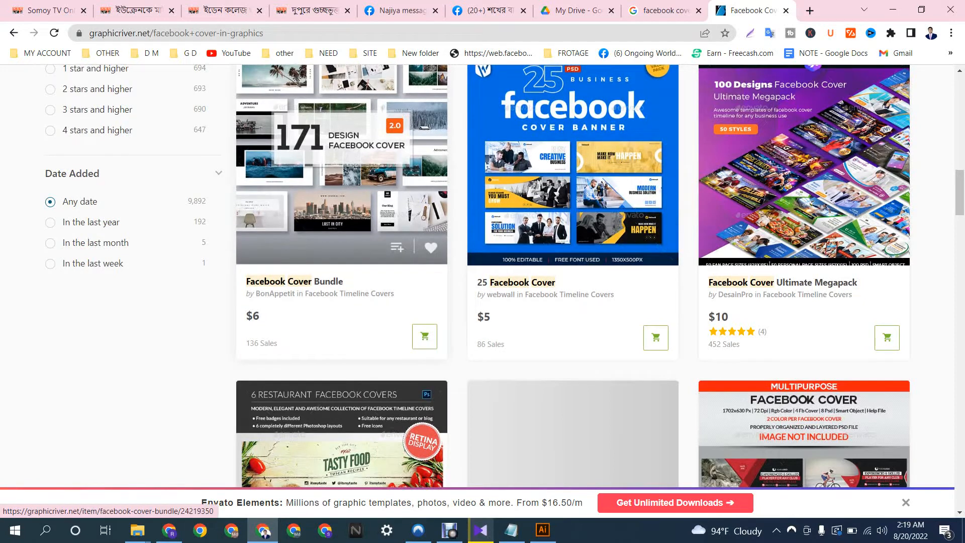
{"action": "left_click", "coordinate": [342, 171]}
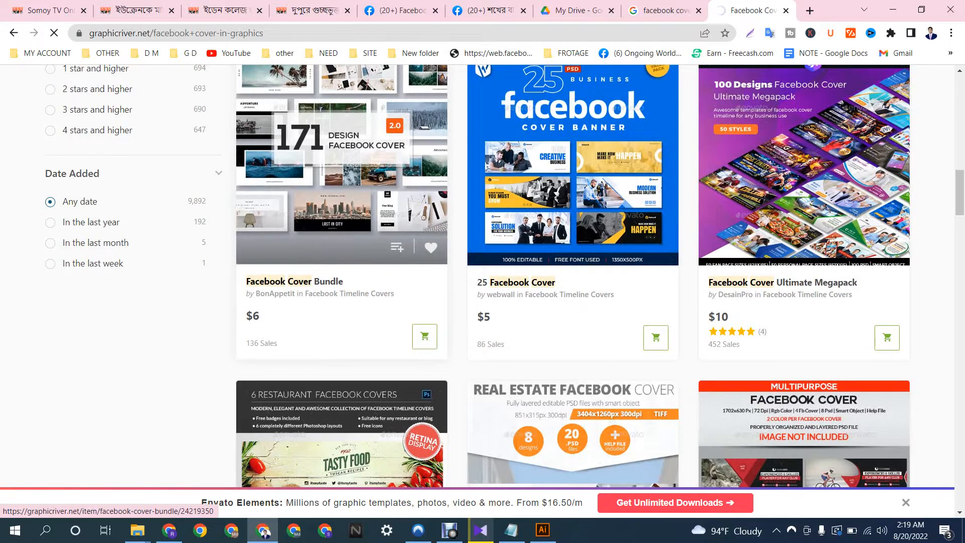
{"action": "right_click", "coordinate": [564, 172]}
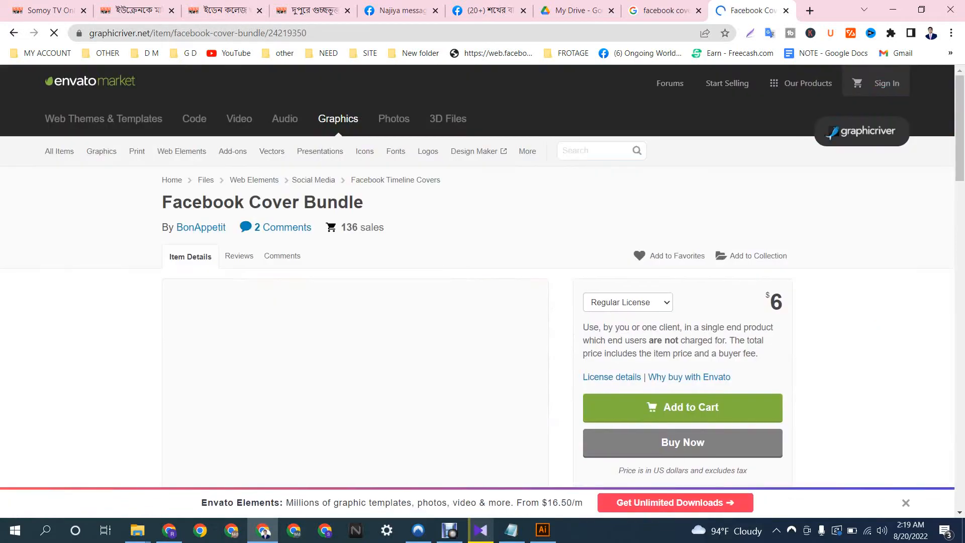
{"action": "scroll", "coordinate": [348, 150], "scroll_direction": "down", "scroll_amount": 3}
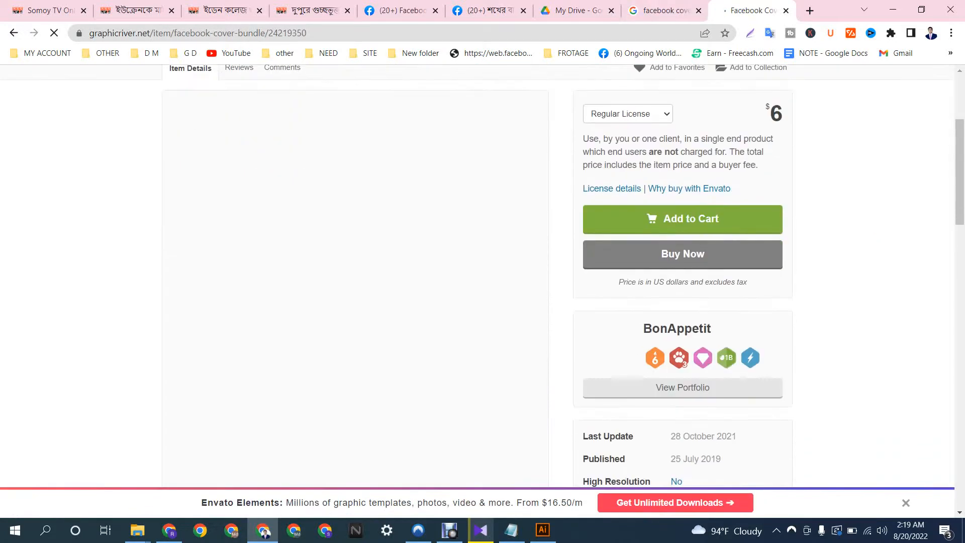
{"action": "key", "text": "alt+Left"}
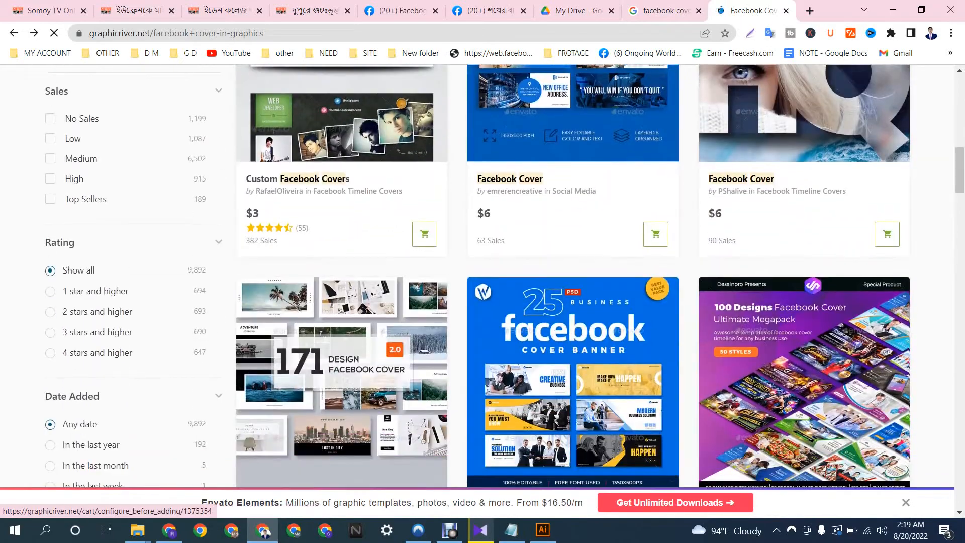
Step: Open the Facebook Cover Bundle and 25 Facebook Cover items from the search results, each in a new tab
{"action": "scroll", "coordinate": [656, 233], "scroll_direction": "down", "scroll_amount": 5}
{"action": "scroll", "coordinate": [360, 167], "scroll_direction": "up", "scroll_amount": 5}
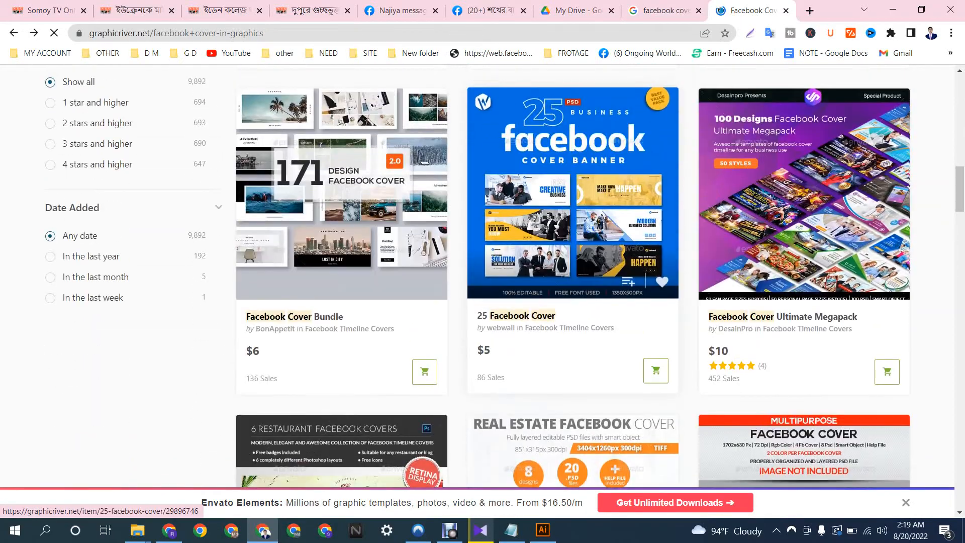
{"action": "right_click", "coordinate": [360, 167]}
{"action": "left_click", "coordinate": [392, 174]}
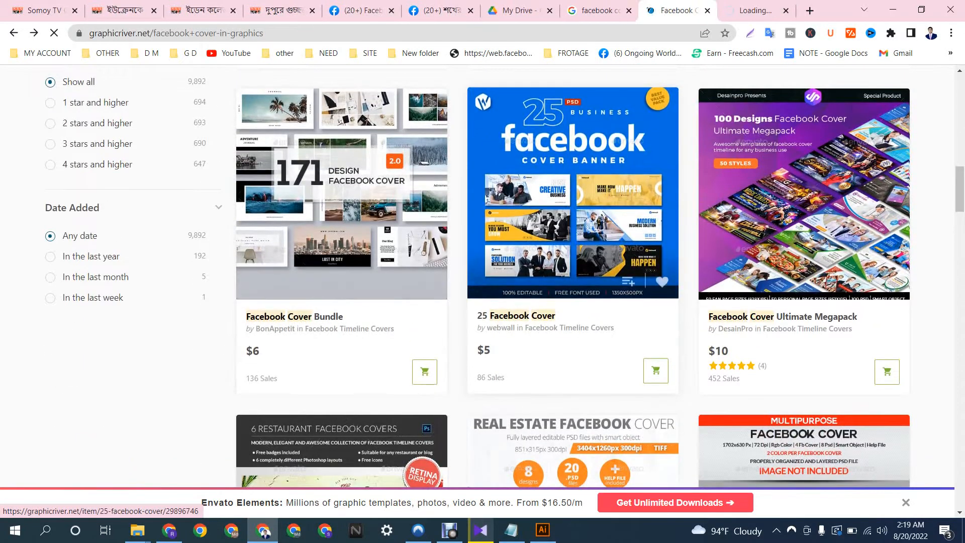
{"action": "right_click", "coordinate": [578, 179]}
{"action": "left_click", "coordinate": [614, 187]}
Step: Browse further down the search results and open the Real Estate Facebook Cover item in a new tab
{"action": "scroll", "coordinate": [614, 187], "scroll_direction": "down", "scroll_amount": 3}
{"action": "scroll", "coordinate": [614, 187], "scroll_direction": "down", "scroll_amount": 3}
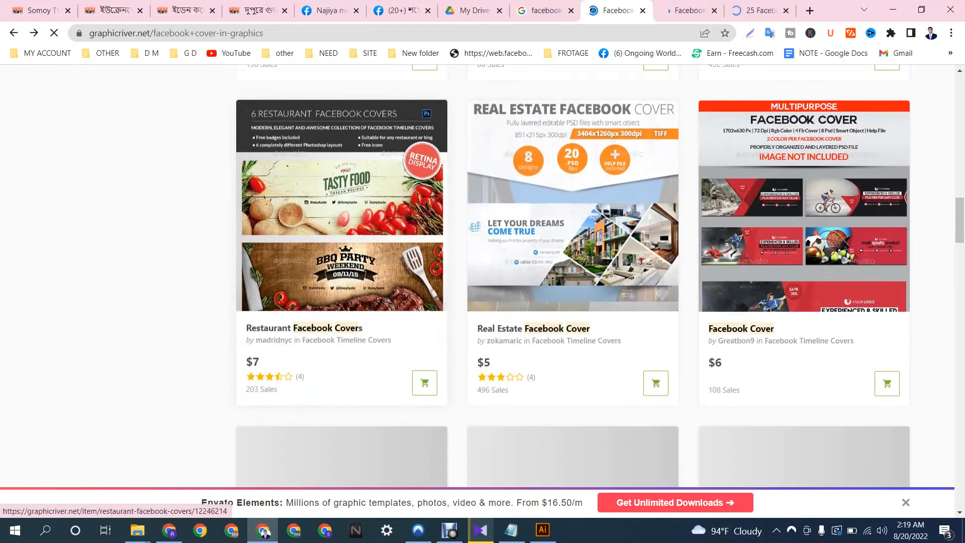
{"action": "right_click", "coordinate": [743, 198]}
{"action": "left_click", "coordinate": [671, 201]}
{"action": "scroll", "coordinate": [671, 201], "scroll_direction": "down", "scroll_amount": 3}
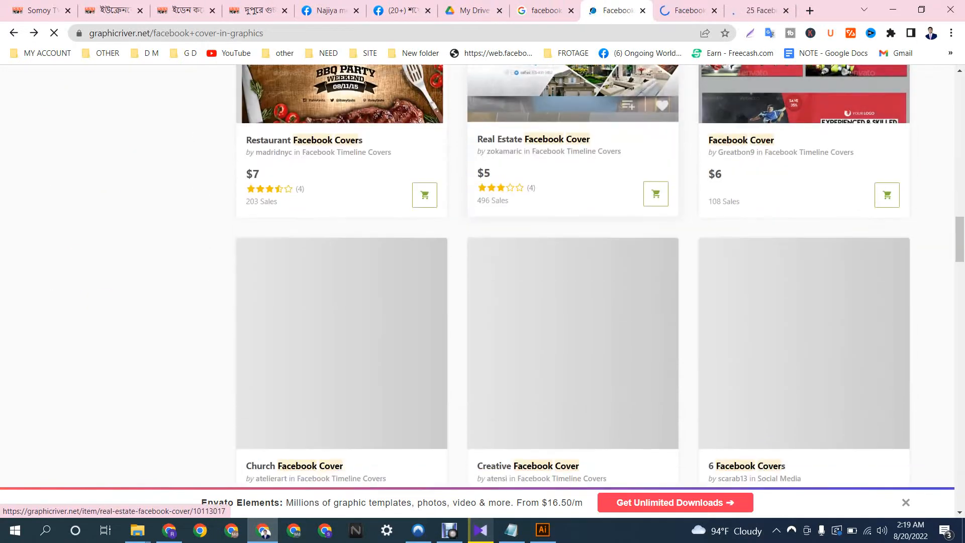
{"action": "scroll", "coordinate": [743, 201], "scroll_direction": "up", "scroll_amount": 3}
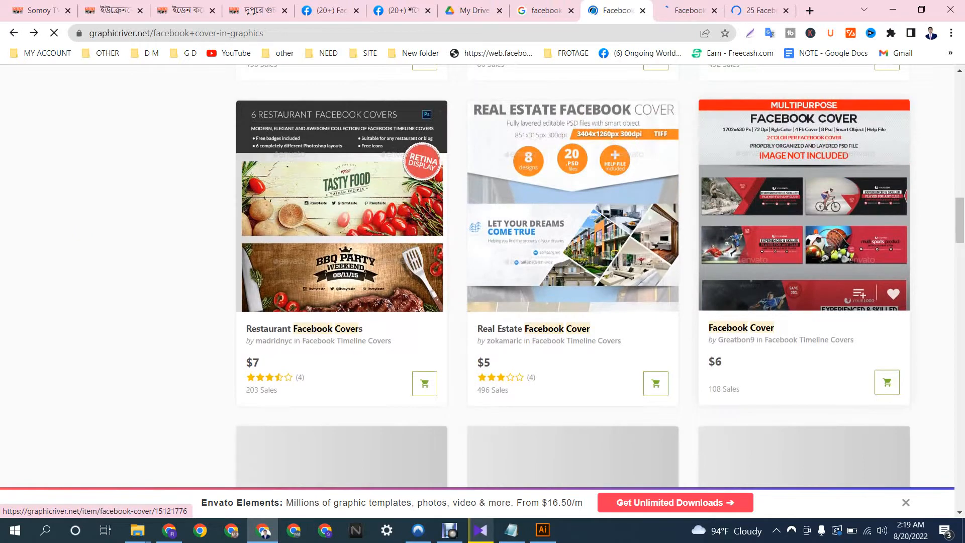
{"action": "scroll", "coordinate": [804, 216], "scroll_direction": "down", "scroll_amount": 3}
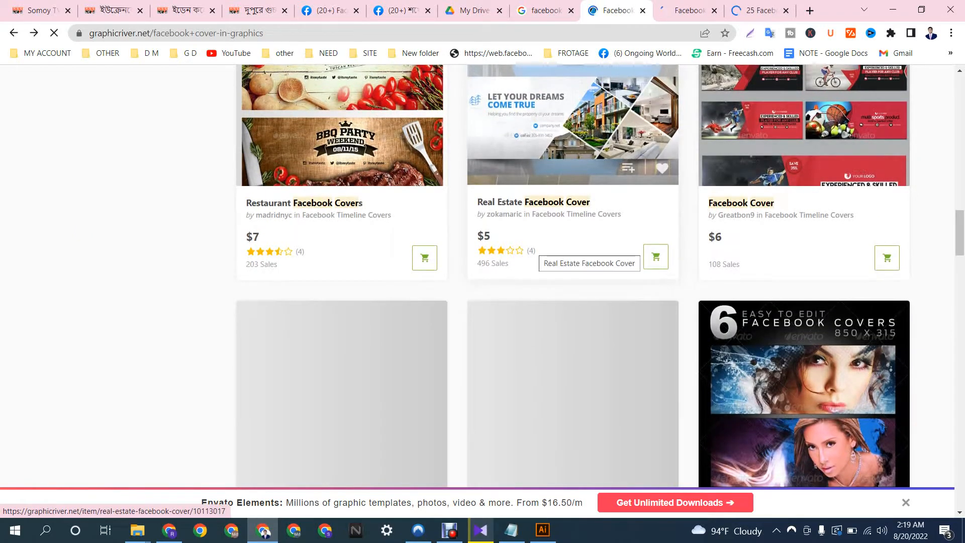
{"action": "right_click", "coordinate": [510, 101]}
{"action": "left_click", "coordinate": [556, 113]}
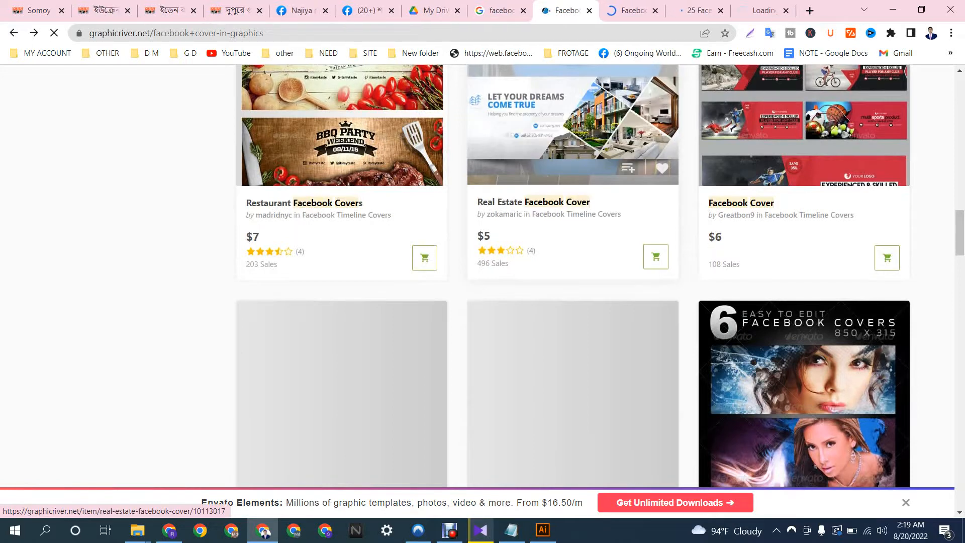
{"action": "scroll", "coordinate": [453, 226], "scroll_direction": "down", "scroll_amount": 5}
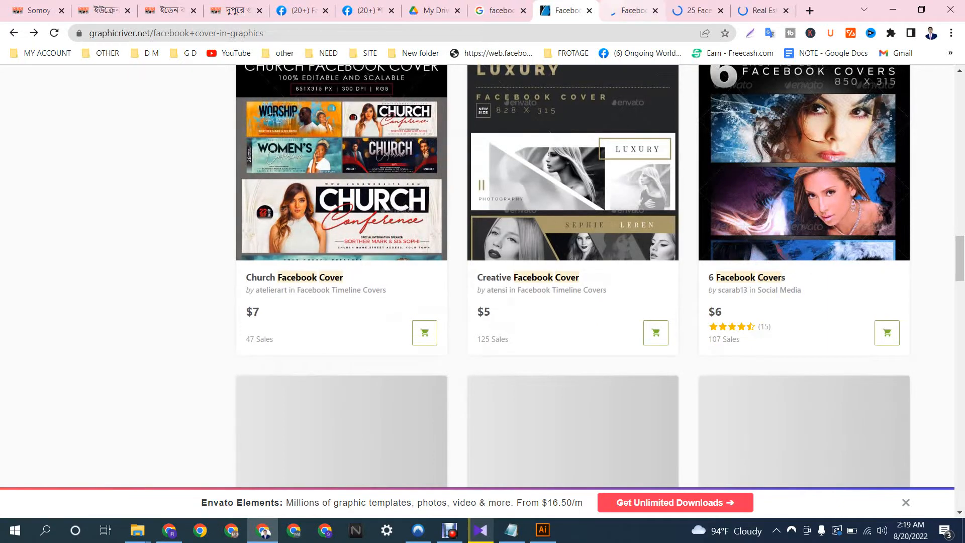
Step: Look through the item pages for 25 Facebook Cover and Real Estate Facebook Cover for sample designs
{"action": "key", "text": "ctrl+Tab"}
{"action": "key", "text": "ctrl+Tab"}
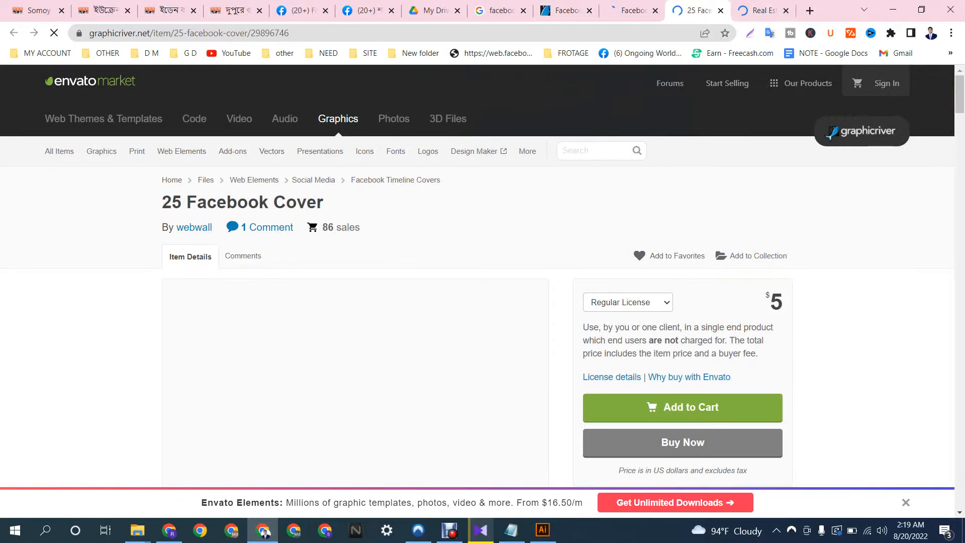
{"action": "key", "text": "ctrl+Tab"}
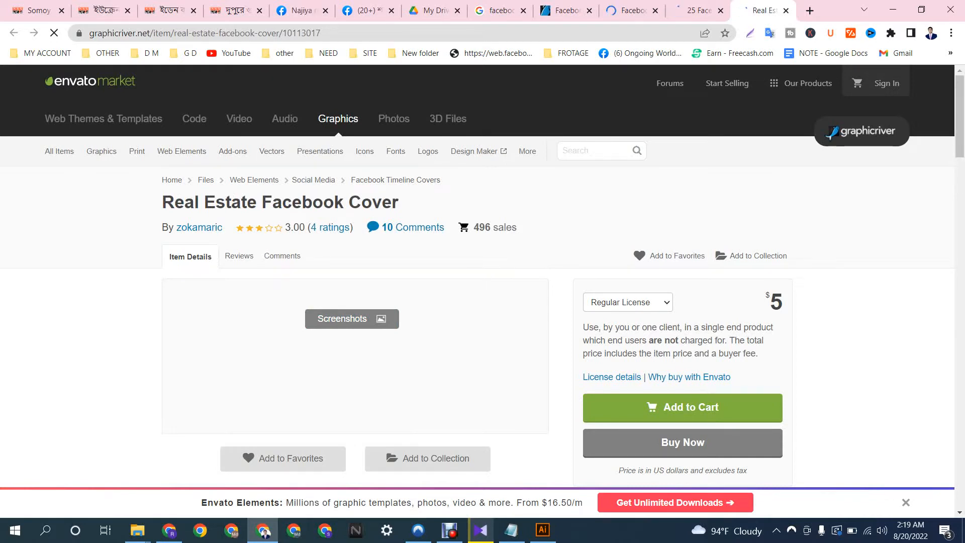
{"action": "scroll", "coordinate": [352, 418], "scroll_direction": "down", "scroll_amount": 8}
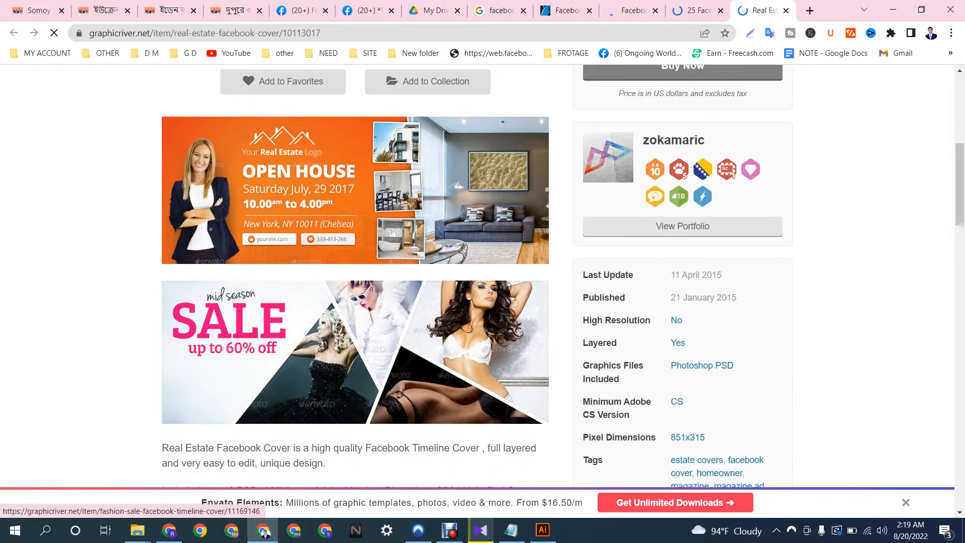
{"action": "scroll", "coordinate": [355, 277], "scroll_direction": "up", "scroll_amount": 1}
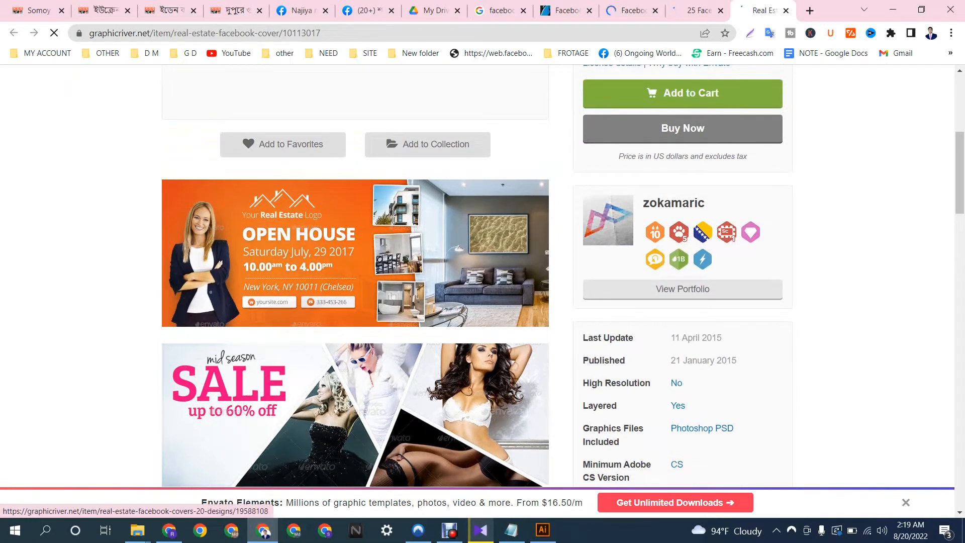
Step: Switch to the Facebook Cover Bundle page and examine the collage of cover designs in its preview image
{"action": "left_click", "coordinate": [567, 11]}
{"action": "left_click", "coordinate": [633, 10]}
{"action": "scroll", "coordinate": [355, 277], "scroll_direction": "down", "scroll_amount": 6}
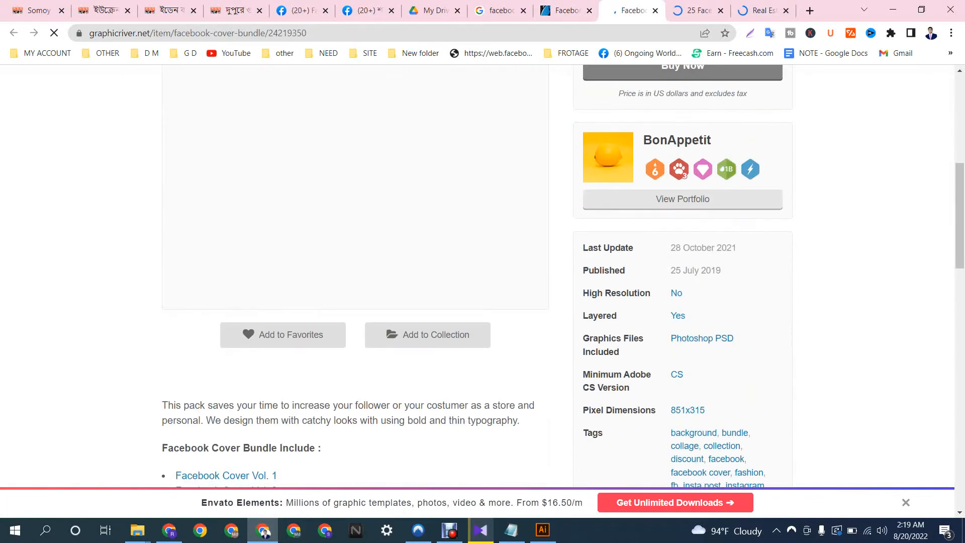
{"action": "scroll", "coordinate": [403, 282], "scroll_direction": "down", "scroll_amount": 7}
{"action": "scroll", "coordinate": [402, 282], "scroll_direction": "up", "scroll_amount": 7}
{"action": "scroll", "coordinate": [402, 282], "scroll_direction": "down", "scroll_amount": 6}
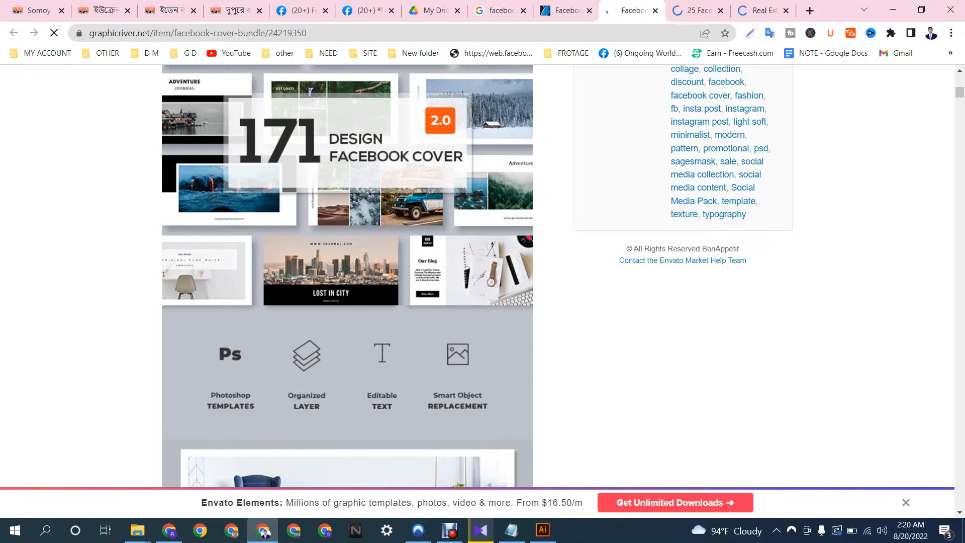
{"action": "scroll", "coordinate": [483, 276], "scroll_direction": "up", "scroll_amount": 1}
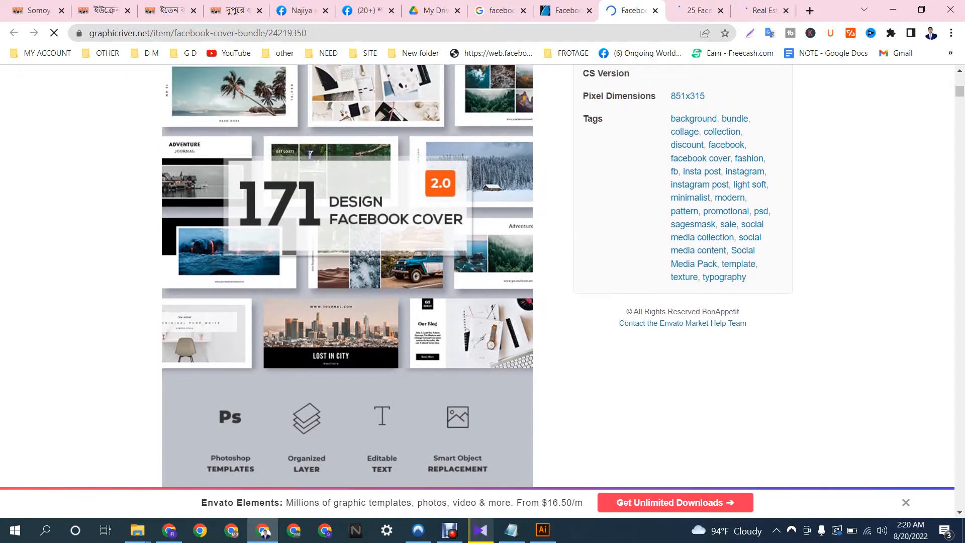
{"action": "scroll", "coordinate": [483, 276], "scroll_direction": "up", "scroll_amount": 1}
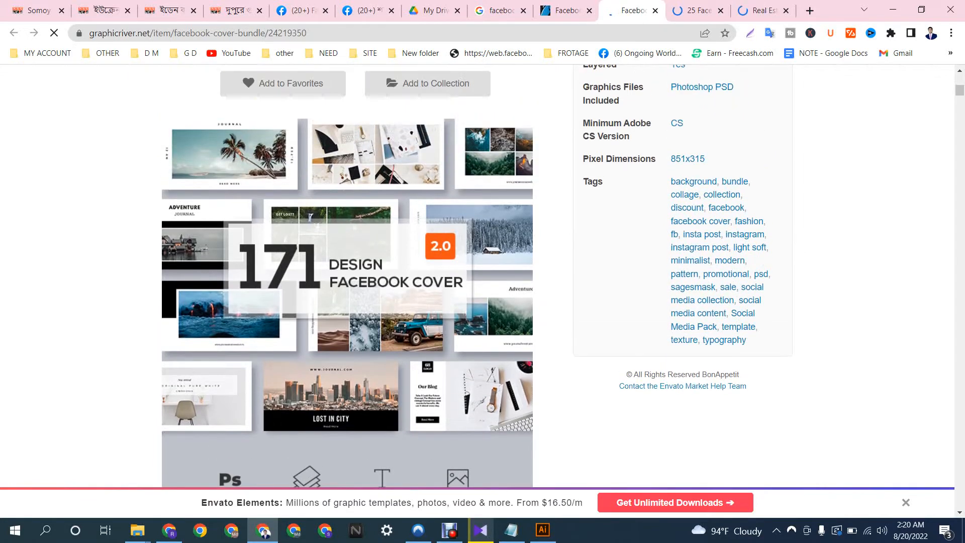
{"action": "scroll", "coordinate": [483, 275], "scroll_direction": "down", "scroll_amount": 3}
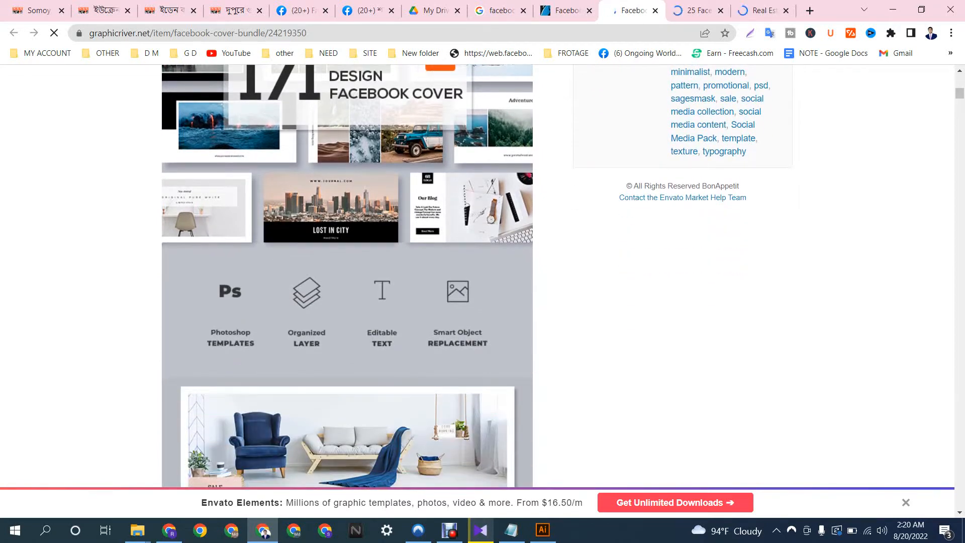
Step: Try magnifying the Facebook Cover Bundle page to inspect its preview image more closely
{"action": "scroll", "coordinate": [312, 254], "scroll_direction": "up", "scroll_amount": 8}
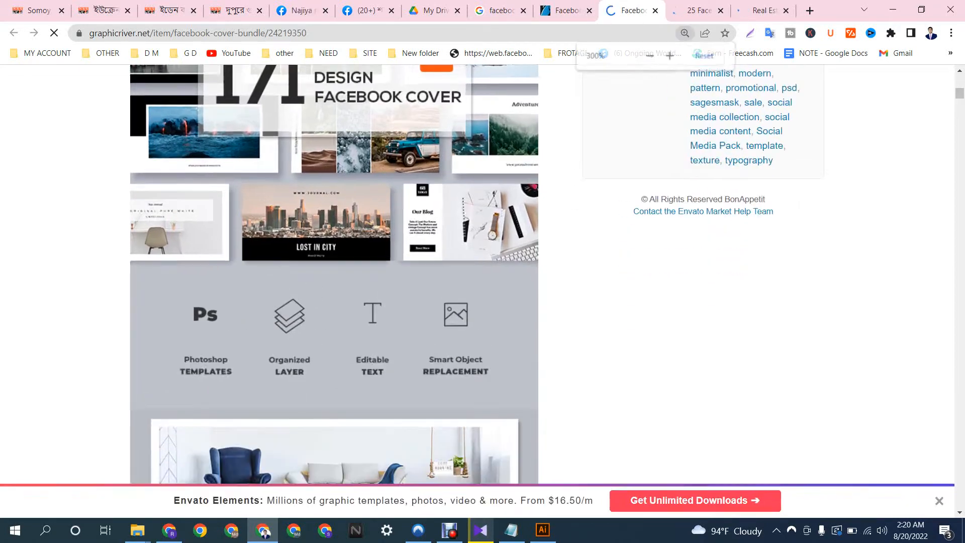
{"action": "scroll", "coordinate": [312, 254], "scroll_direction": "down", "scroll_amount": 2}
{"action": "scroll", "coordinate": [311, 254], "scroll_direction": "down", "scroll_amount": 6}
{"action": "scroll", "coordinate": [312, 254], "scroll_direction": "down", "scroll_amount": 5}
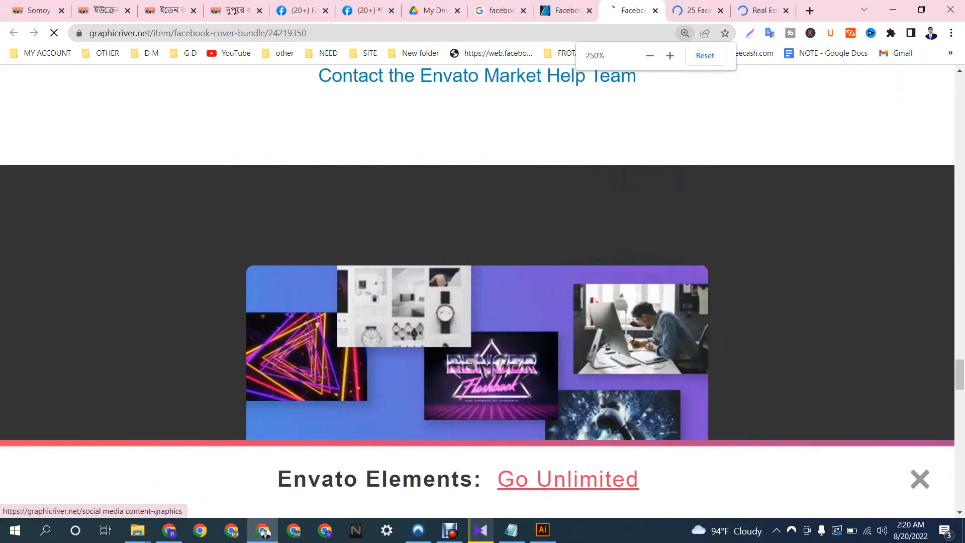
{"action": "scroll", "coordinate": [311, 254], "scroll_direction": "up", "scroll_amount": 5}
{"action": "scroll", "coordinate": [312, 254], "scroll_direction": "down", "scroll_amount": 11}
{"action": "scroll", "coordinate": [312, 254], "scroll_direction": "up", "scroll_amount": 11}
{"action": "scroll", "coordinate": [478, 251], "scroll_direction": "up", "scroll_amount": 15}
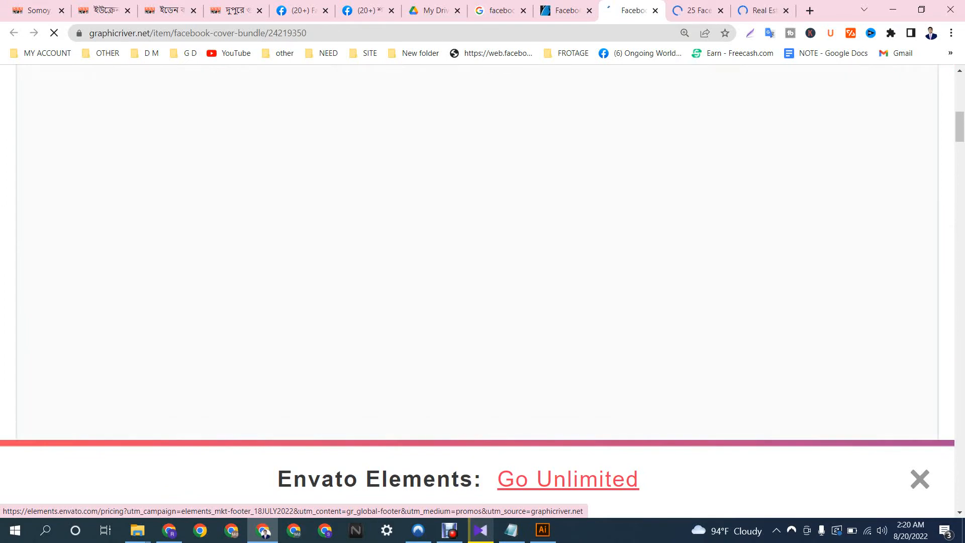
{"action": "scroll", "coordinate": [483, 271], "scroll_direction": "down", "scroll_amount": 8}
{"action": "scroll", "coordinate": [483, 271], "scroll_direction": "up", "scroll_amount": 3}
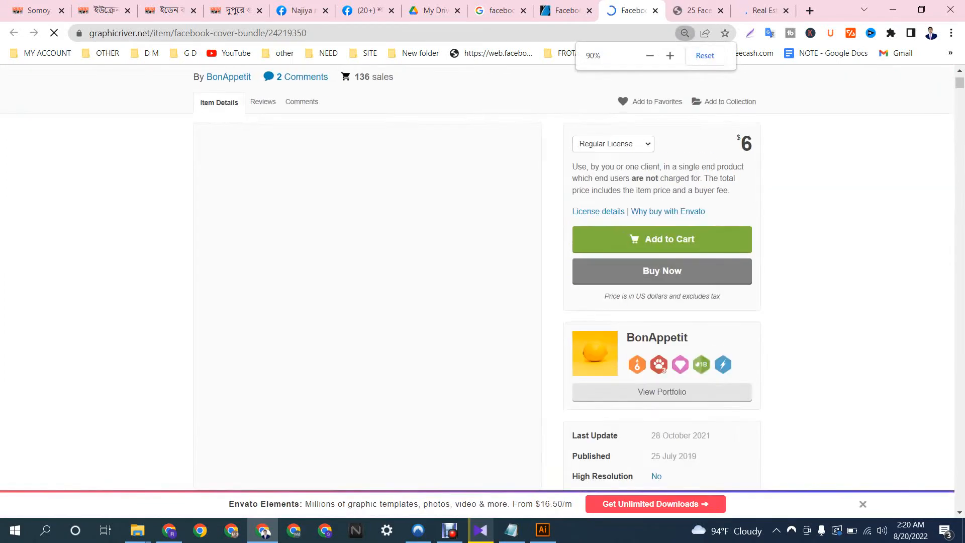
Step: Examine the layouts of the individual furniture and interior cover samples in the bundle's preview
{"action": "scroll", "coordinate": [482, 271], "scroll_direction": "down", "scroll_amount": 5}
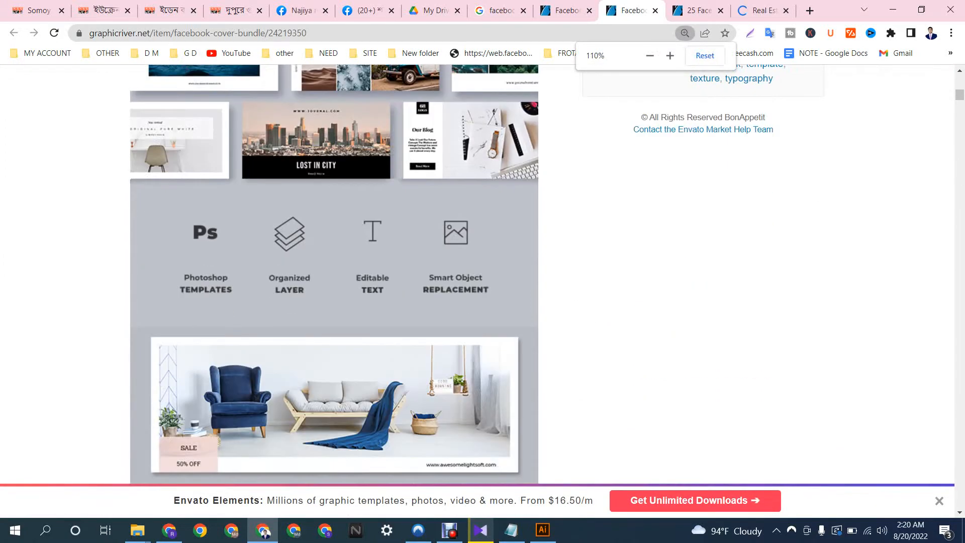
{"action": "scroll", "coordinate": [482, 272], "scroll_direction": "up", "scroll_amount": 1}
{"action": "scroll", "coordinate": [483, 272], "scroll_direction": "up", "scroll_amount": 3}
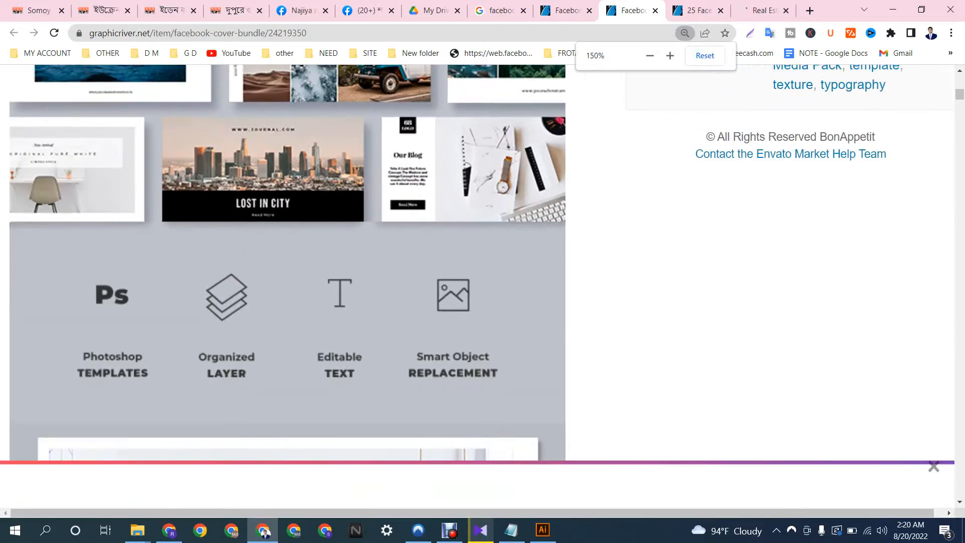
{"action": "scroll", "coordinate": [482, 271], "scroll_direction": "down", "scroll_amount": 3}
{"action": "scroll", "coordinate": [483, 271], "scroll_direction": "down", "scroll_amount": 7}
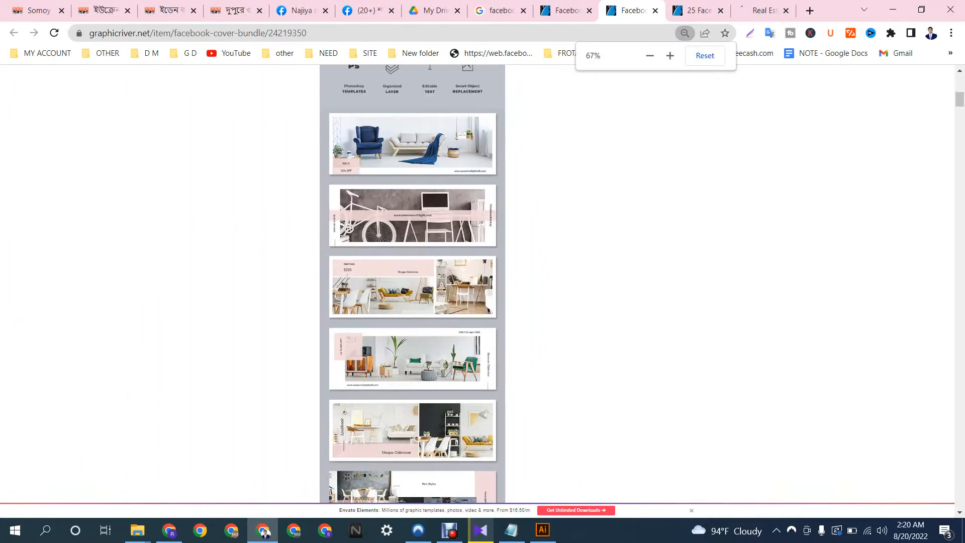
{"action": "scroll", "coordinate": [482, 271], "scroll_direction": "up", "scroll_amount": 5}
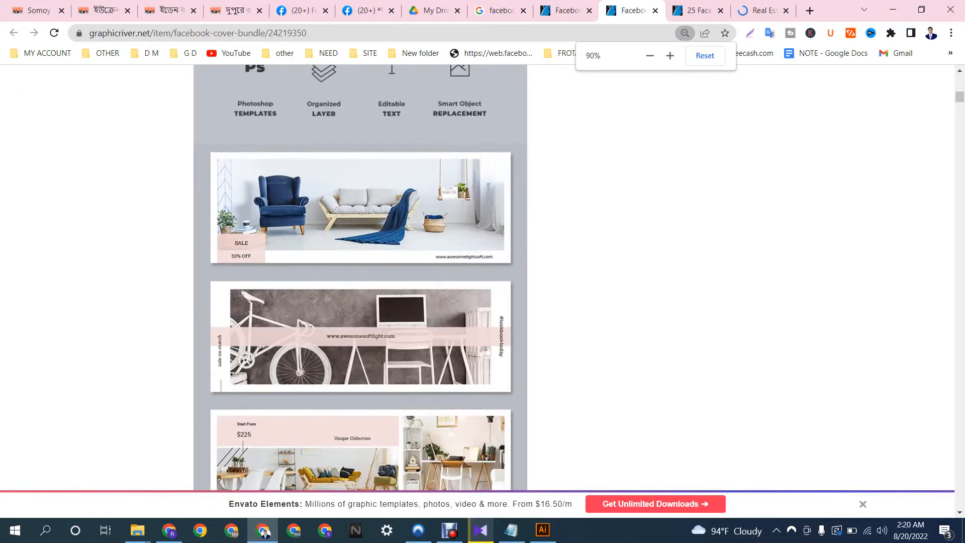
{"action": "scroll", "coordinate": [483, 271], "scroll_direction": "down", "scroll_amount": 2}
{"action": "scroll", "coordinate": [482, 272], "scroll_direction": "down", "scroll_amount": 10}
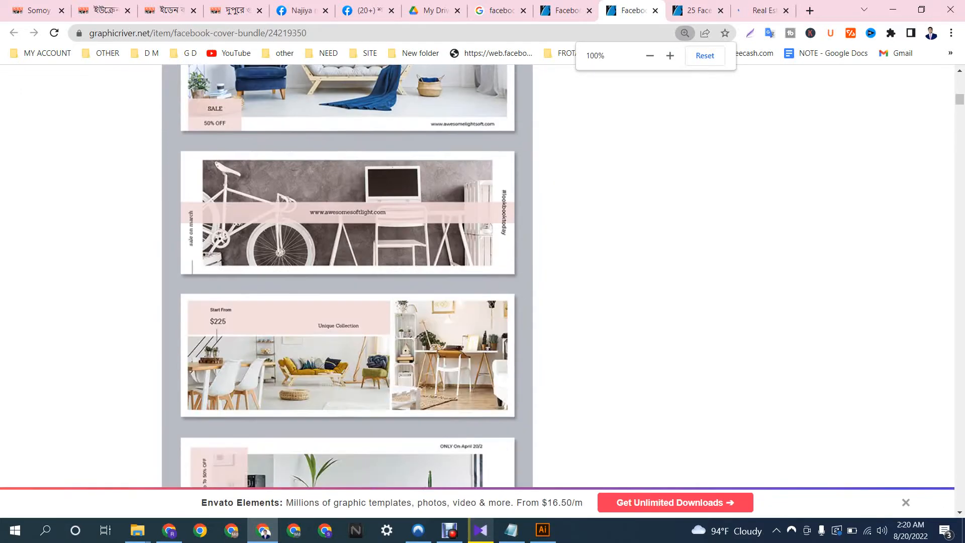
{"action": "scroll", "coordinate": [346, 276], "scroll_direction": "up", "scroll_amount": 10}
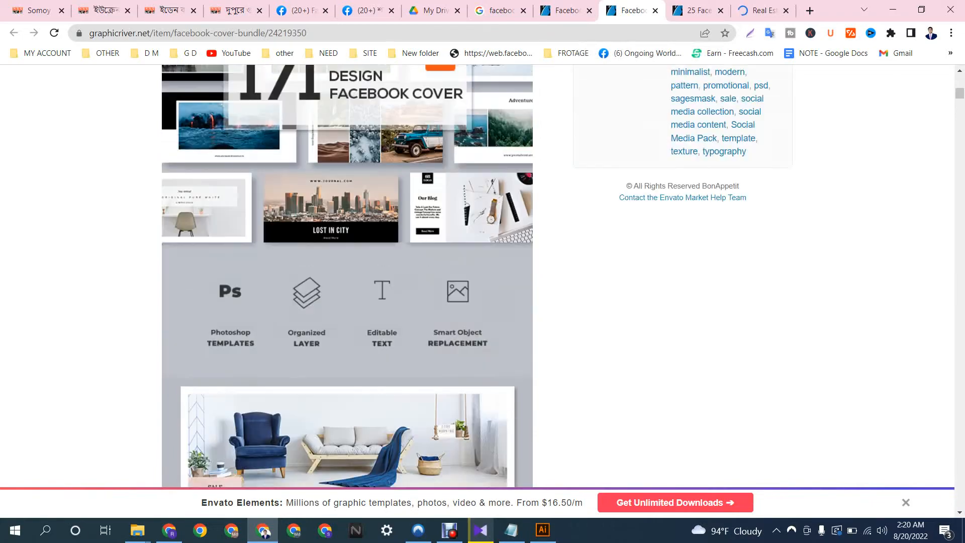
Step: Magnify the Facebook Cover Bundle page and look through its preview and item sections for a closer view of the samples
{"action": "scroll", "coordinate": [483, 272], "scroll_direction": "down", "scroll_amount": 5}
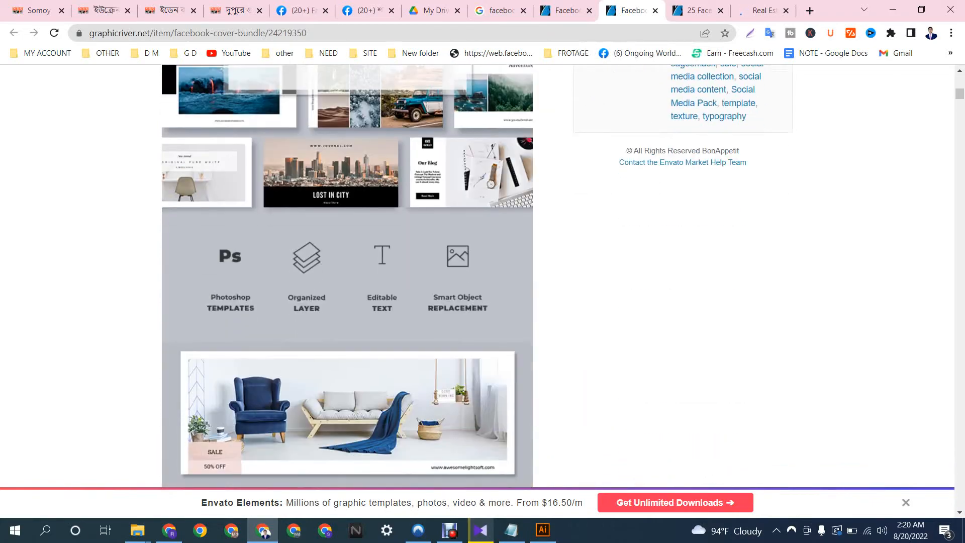
{"action": "key", "text": "ctrl+plus"}
{"action": "key", "text": "ctrl+plus"}
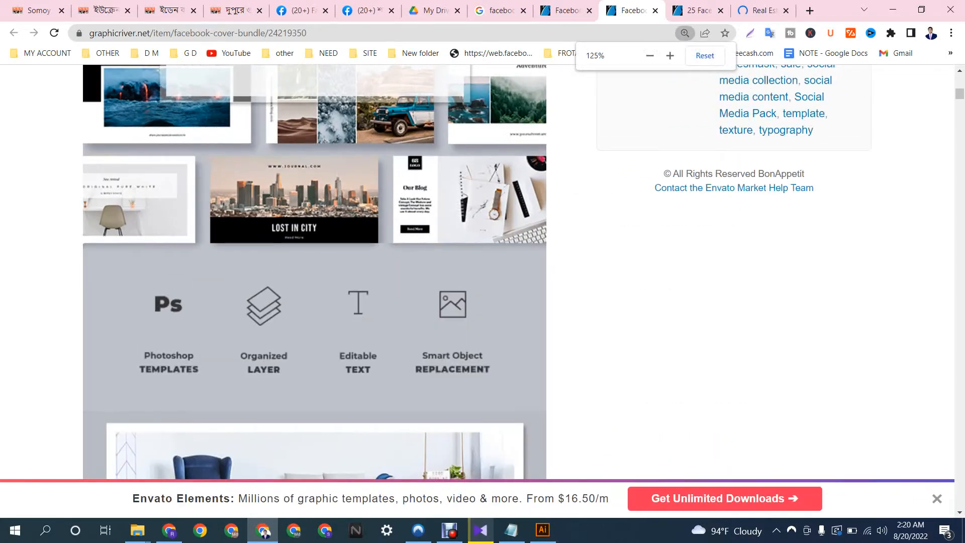
{"action": "key", "text": "ctrl+plus"}
{"action": "scroll", "coordinate": [352, 251], "scroll_direction": "down", "scroll_amount": 5}
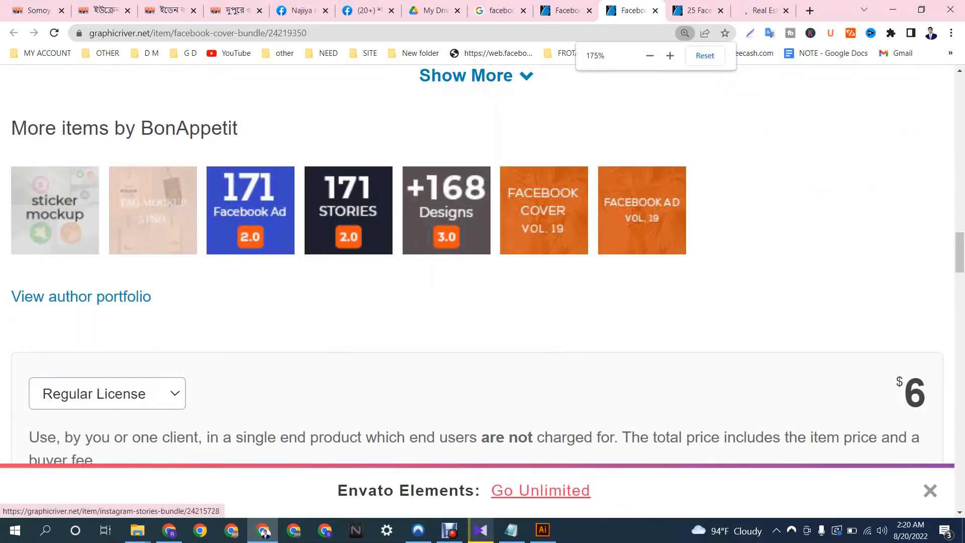
{"action": "scroll", "coordinate": [352, 252], "scroll_direction": "down", "scroll_amount": 3}
{"action": "scroll", "coordinate": [483, 262], "scroll_direction": "down", "scroll_amount": 5}
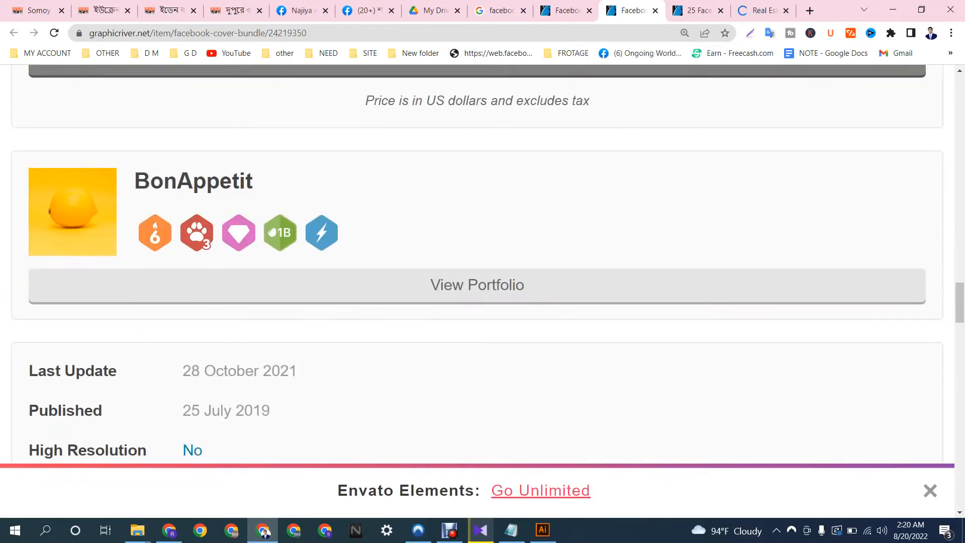
{"action": "scroll", "coordinate": [482, 262], "scroll_direction": "up", "scroll_amount": 10}
{"action": "scroll", "coordinate": [335, 211], "scroll_direction": "up", "scroll_amount": 1}
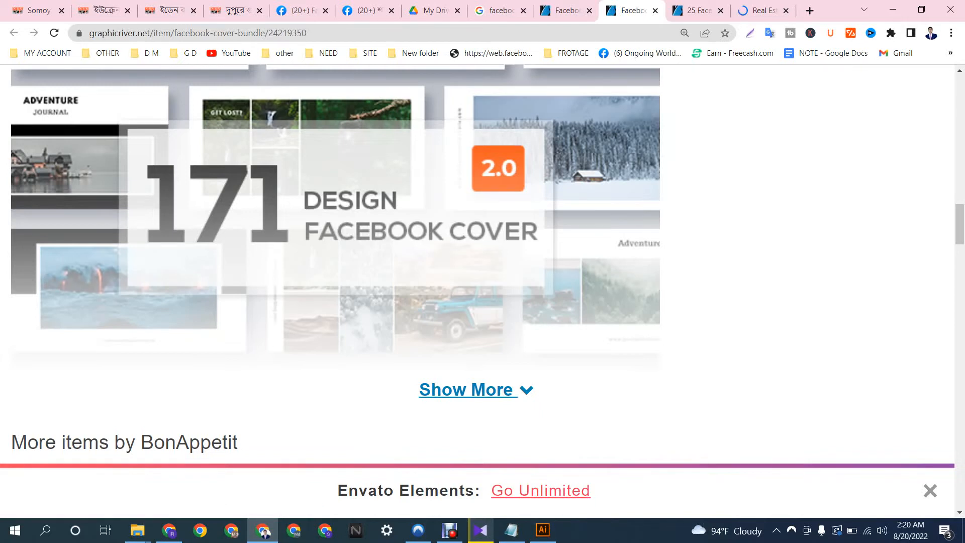
Step: Try several magnifications of the bundle page's preview image and settle on 110%
{"action": "left_click", "coordinate": [475, 390]}
{"action": "key", "text": "ctrl+minus"}
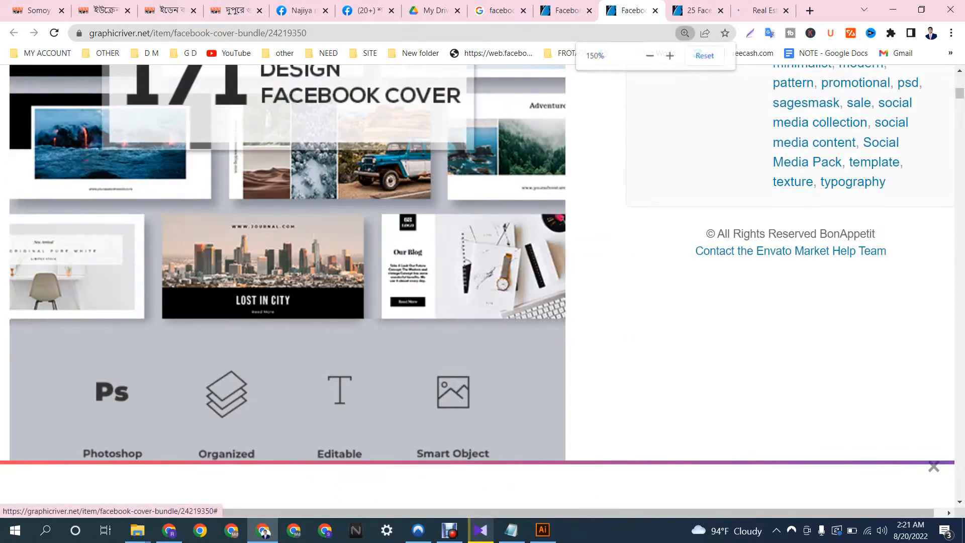
{"action": "key", "text": "ctrl+plus"}
{"action": "key", "text": "ctrl+plus"}
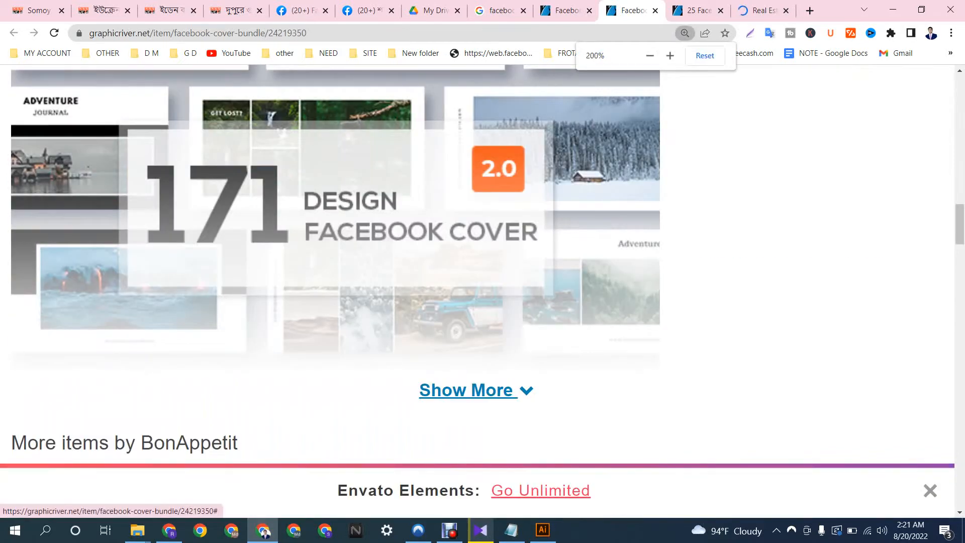
{"action": "key", "text": "ctrl+plus"}
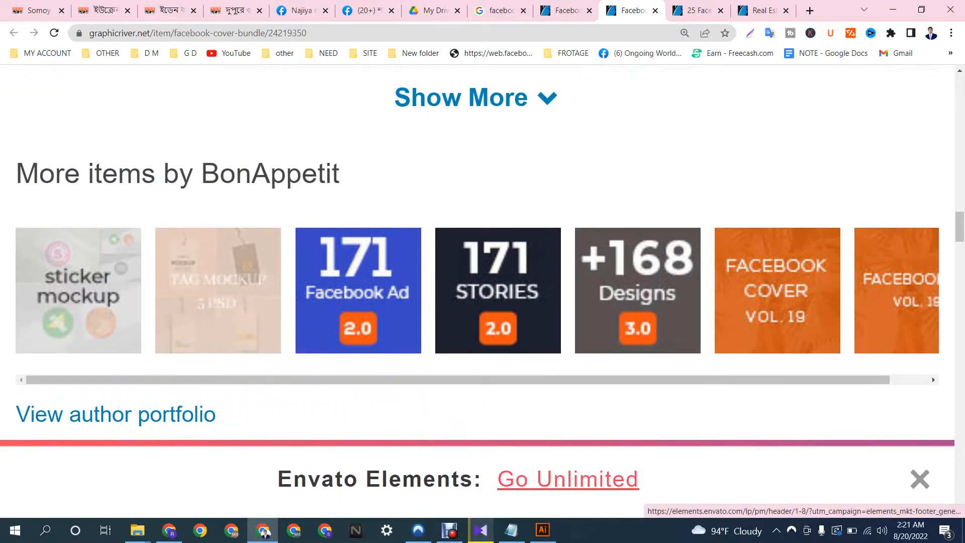
{"action": "key", "text": "ctrl+minus"}
{"action": "key", "text": "ctrl+minus"}
{"action": "key", "text": "ctrl+minus"}
{"action": "key", "text": "ctrl+minus"}
{"action": "key", "text": "ctrl+minus"}
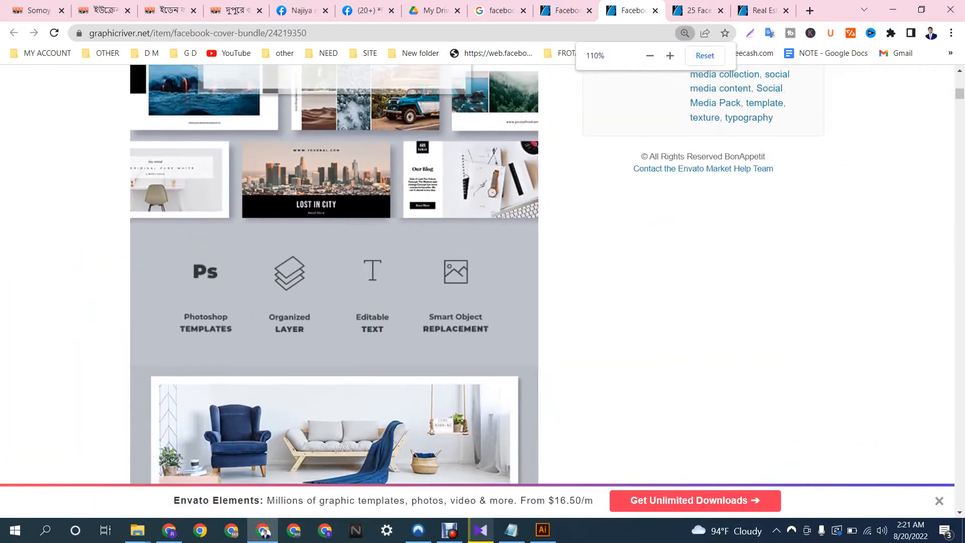
Step: Compare the cover layouts in the bundle's preview collage to choose one as a reference
{"action": "scroll", "coordinate": [477, 274], "scroll_direction": "up", "scroll_amount": 2}
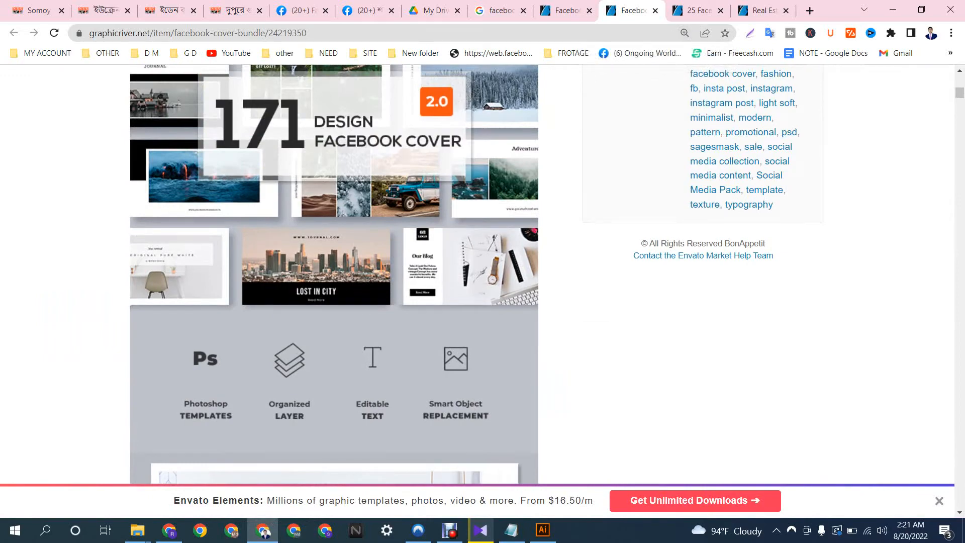
{"action": "scroll", "coordinate": [302, 267], "scroll_direction": "up", "scroll_amount": 14}
{"action": "scroll", "coordinate": [302, 267], "scroll_direction": "down", "scroll_amount": 6}
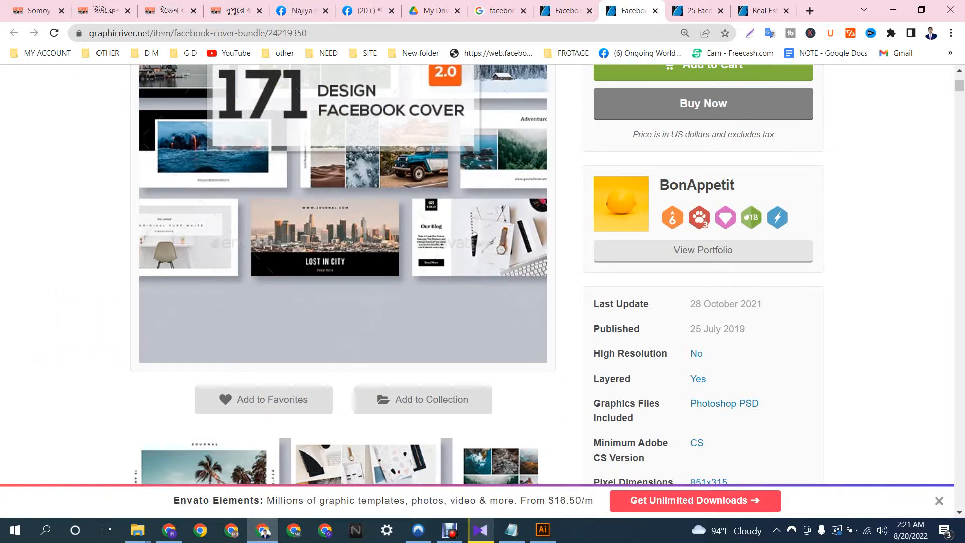
{"action": "scroll", "coordinate": [342, 272], "scroll_direction": "up", "scroll_amount": 7}
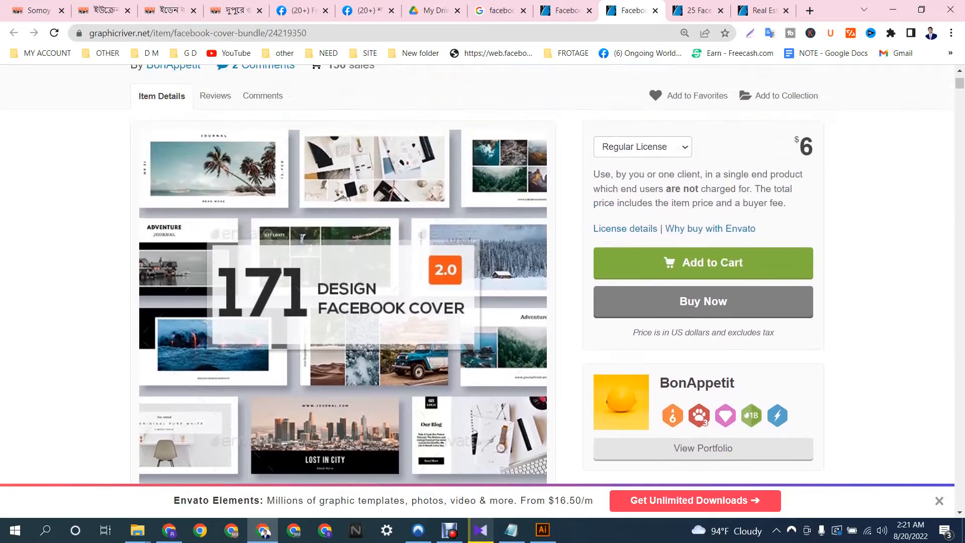
{"action": "scroll", "coordinate": [342, 272], "scroll_direction": "down", "scroll_amount": 6}
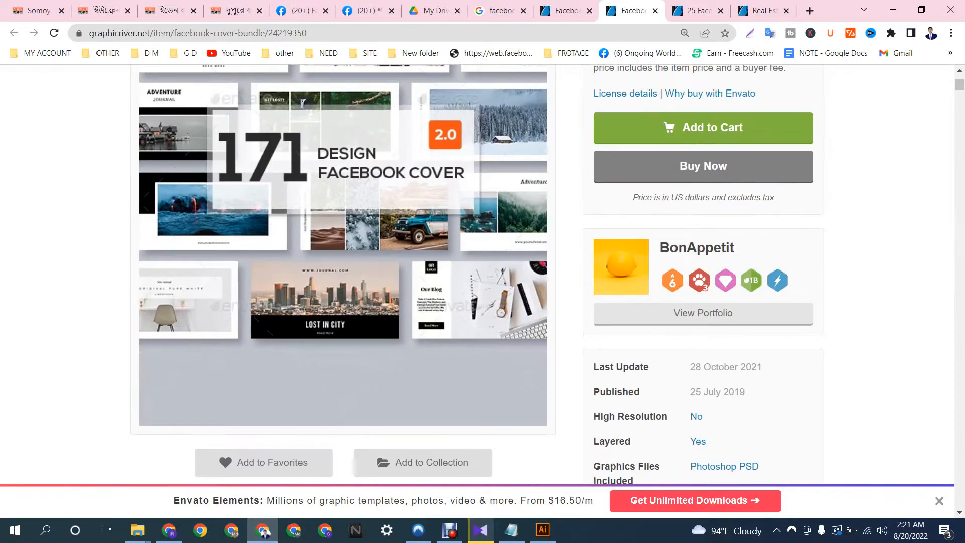
{"action": "scroll", "coordinate": [341, 271], "scroll_direction": "down", "scroll_amount": 7}
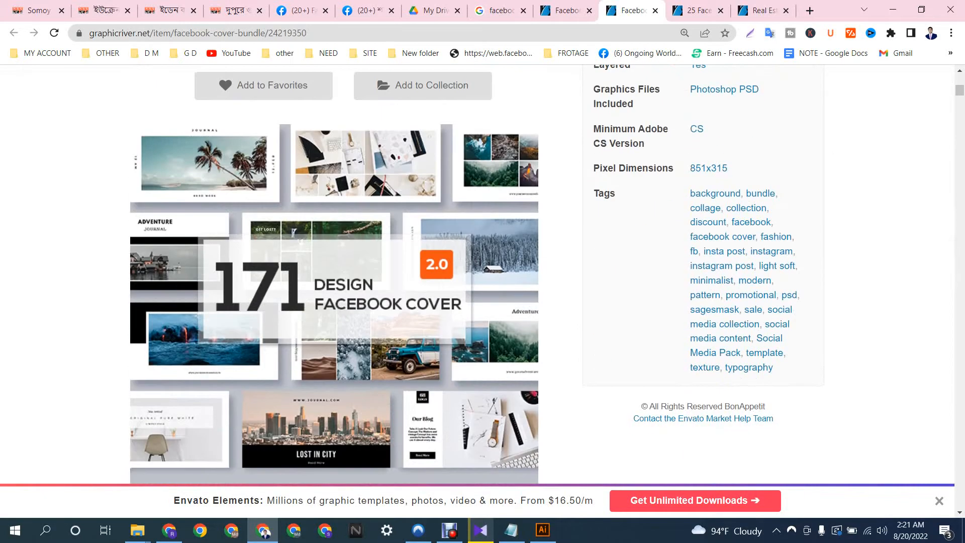
{"action": "scroll", "coordinate": [342, 272], "scroll_direction": "up", "scroll_amount": 3}
{"action": "scroll", "coordinate": [342, 271], "scroll_direction": "up", "scroll_amount": 1}
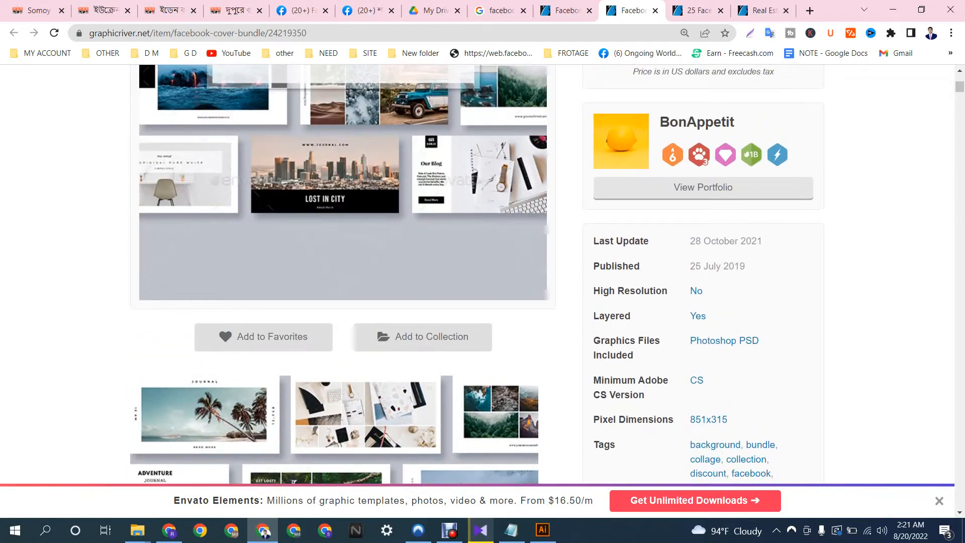
Step: Capture the Lost in City cover from the preview collage and paste the screenshot into the Illustrator cover document
{"action": "scroll", "coordinate": [342, 272], "scroll_direction": "up", "scroll_amount": 2}
{"action": "scroll", "coordinate": [342, 271], "scroll_direction": "down", "scroll_amount": 2}
{"action": "scroll", "coordinate": [342, 271], "scroll_direction": "up", "scroll_amount": 1}
{"action": "key", "text": "Print"}
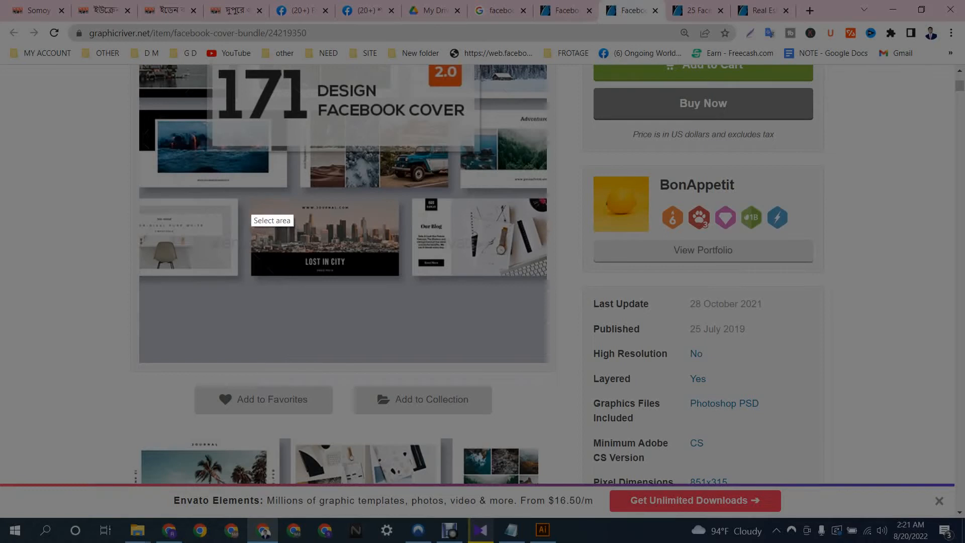
{"action": "left_click_drag", "start_coordinate": [250, 195], "coordinate": [400, 277]}
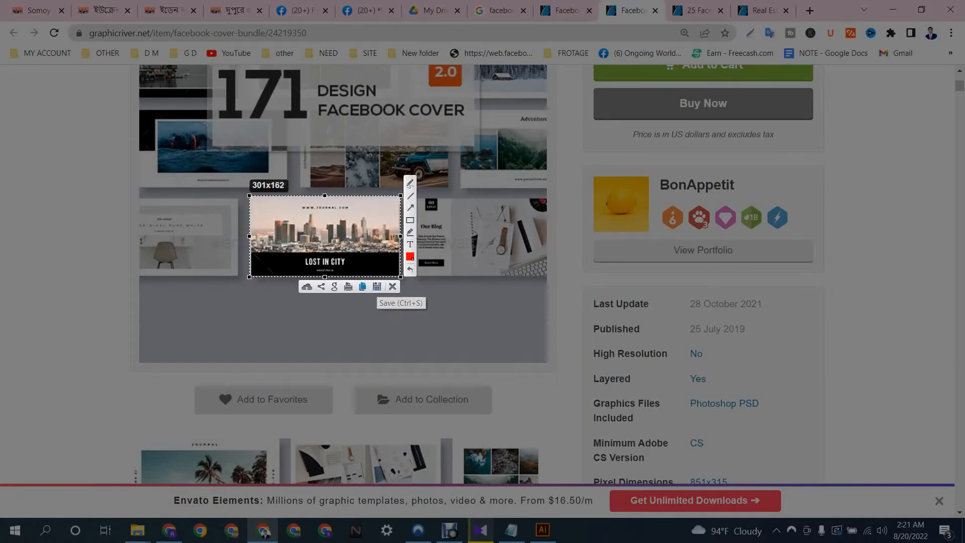
{"action": "left_click", "coordinate": [362, 287]}
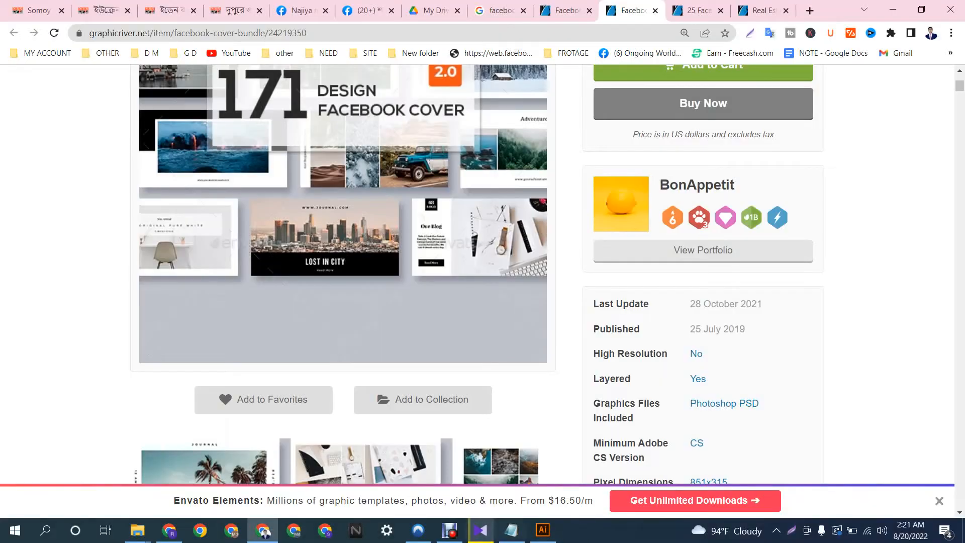
{"action": "left_click", "coordinate": [543, 530]}
{"action": "key", "text": "ctrl+v"}
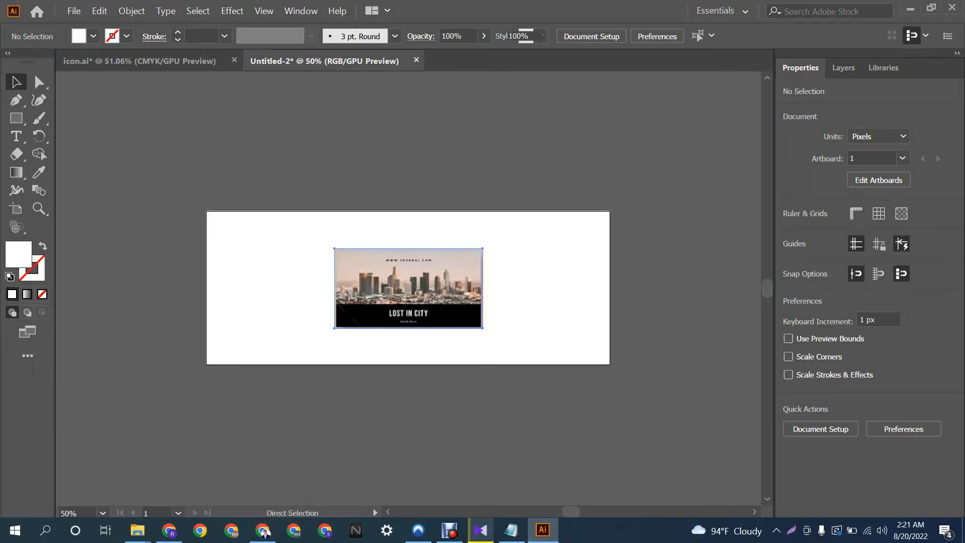
Step: Enlarge the pasted Lost in City image to about 894 × 481 px and move it down below the artboard
{"action": "left_click_drag", "start_coordinate": [483, 328], "coordinate": [628, 406]}
{"action": "left_click_drag", "start_coordinate": [522, 263], "coordinate": [518, 360]}
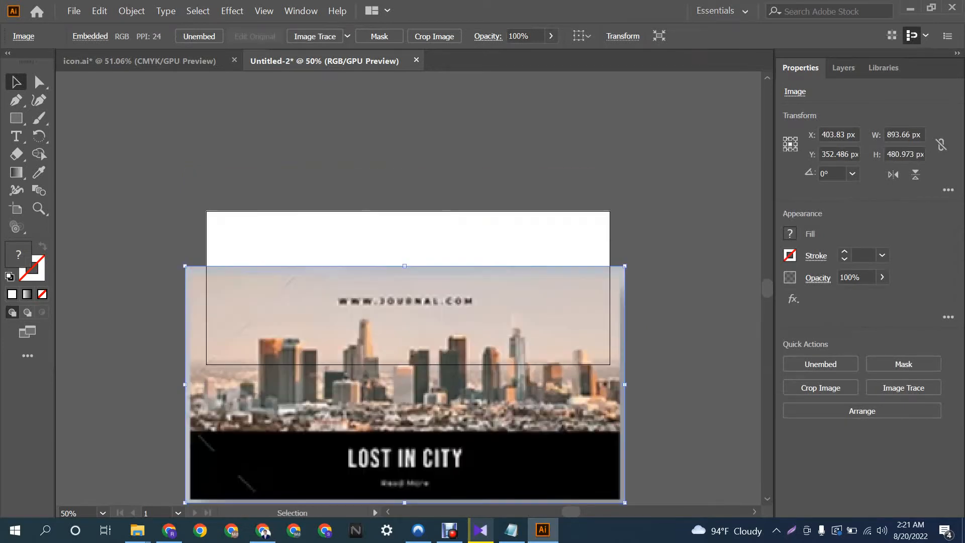
{"action": "scroll", "coordinate": [518, 360], "scroll_direction": "down", "scroll_amount": 5}
{"action": "left_click_drag", "start_coordinate": [504, 286], "coordinate": [513, 336]}
{"action": "scroll", "coordinate": [504, 388], "scroll_direction": "down", "scroll_amount": 1}
{"action": "scroll", "coordinate": [511, 302], "scroll_direction": "down", "scroll_amount": 2}
{"action": "scroll", "coordinate": [408, 290], "scroll_direction": "up", "scroll_amount": 3}
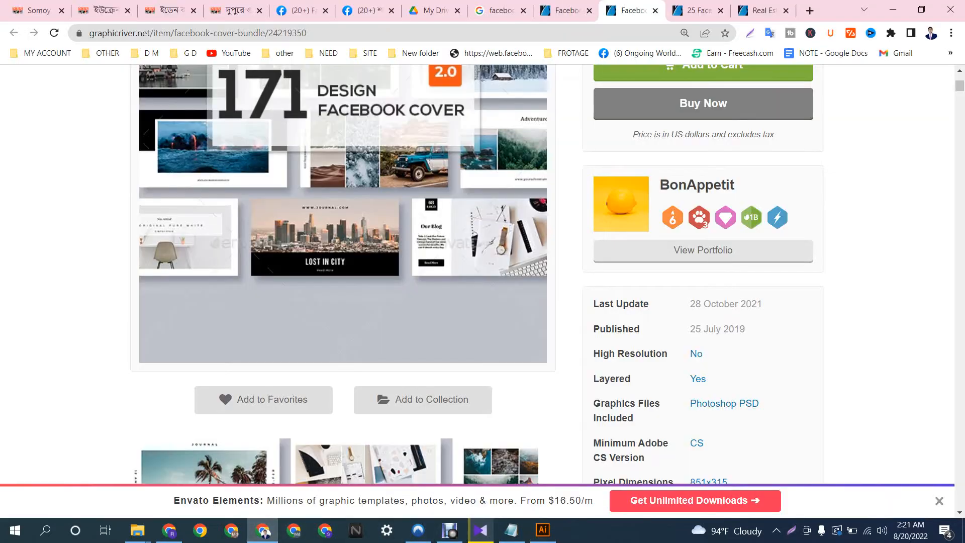
Step: Switch to Chrome and open the Pexels stock-photo site in a new browser tab
{"action": "left_click", "coordinate": [262, 530]}
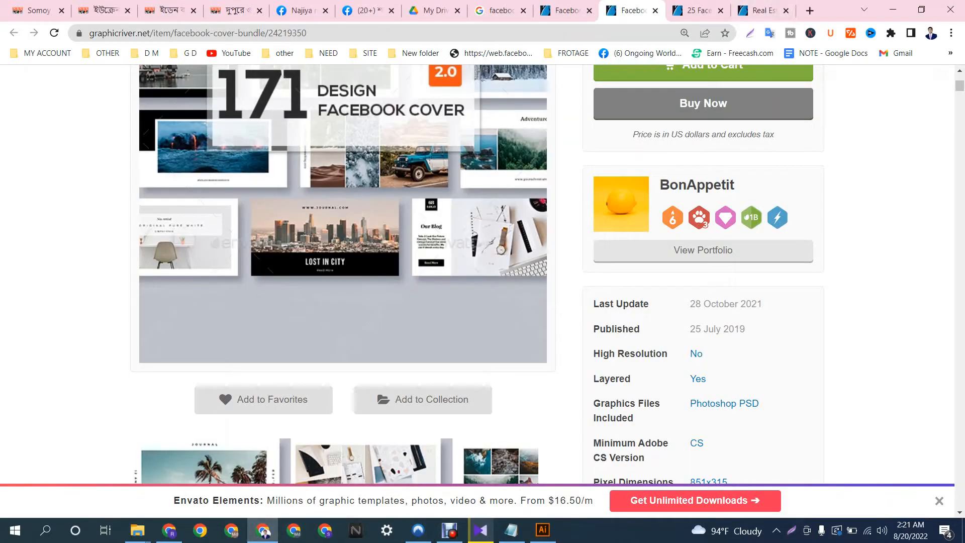
{"action": "key", "text": "ctrl+t"}
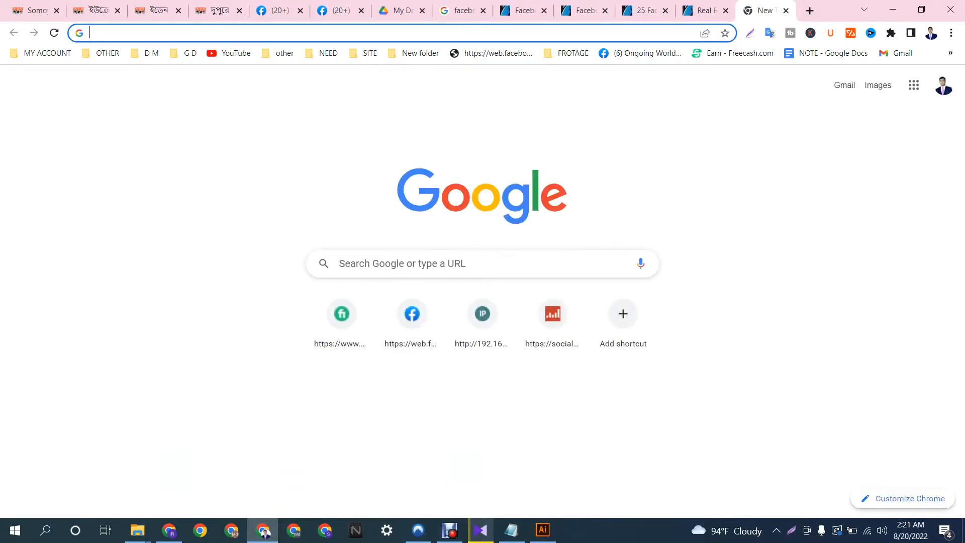
{"action": "left_click", "coordinate": [402, 263]}
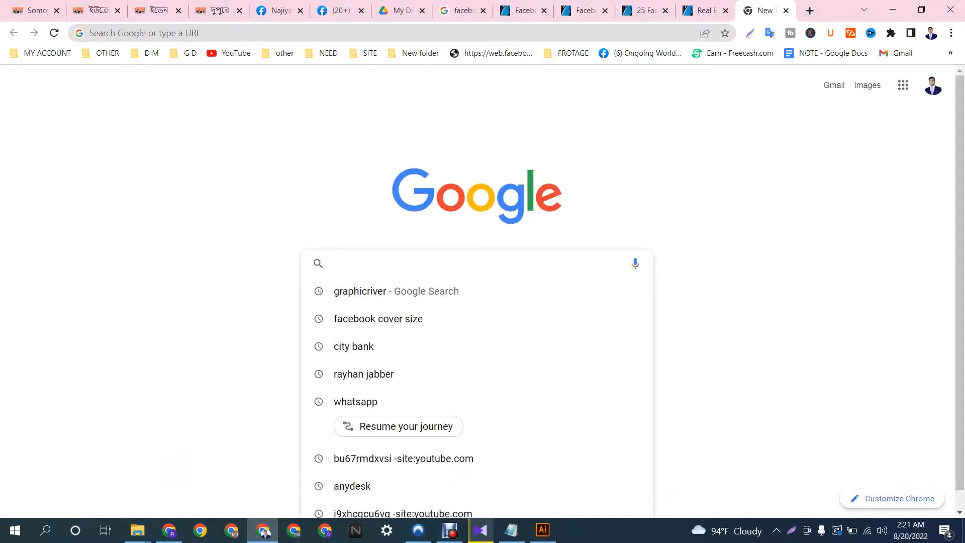
{"action": "type", "text": "pixel"}
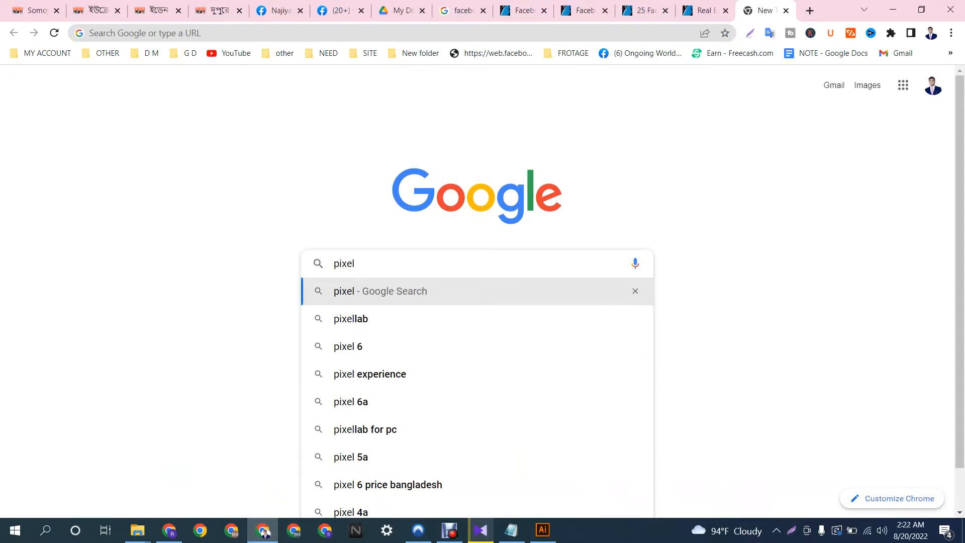
{"action": "key", "text": "Return"}
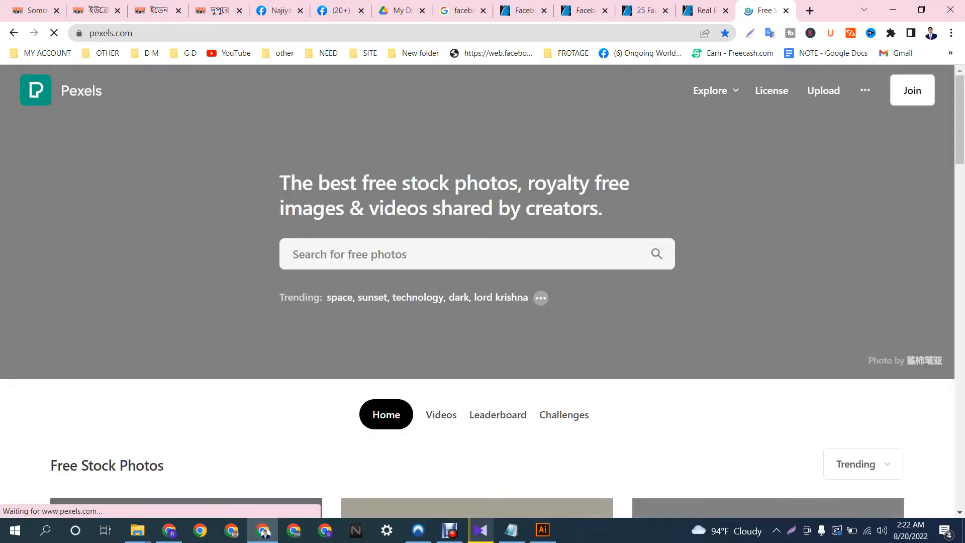
Step: Look through the free stock photos on the Pexels home page for a usable cover image
{"action": "scroll", "coordinate": [477, 292], "scroll_direction": "down", "scroll_amount": 5}
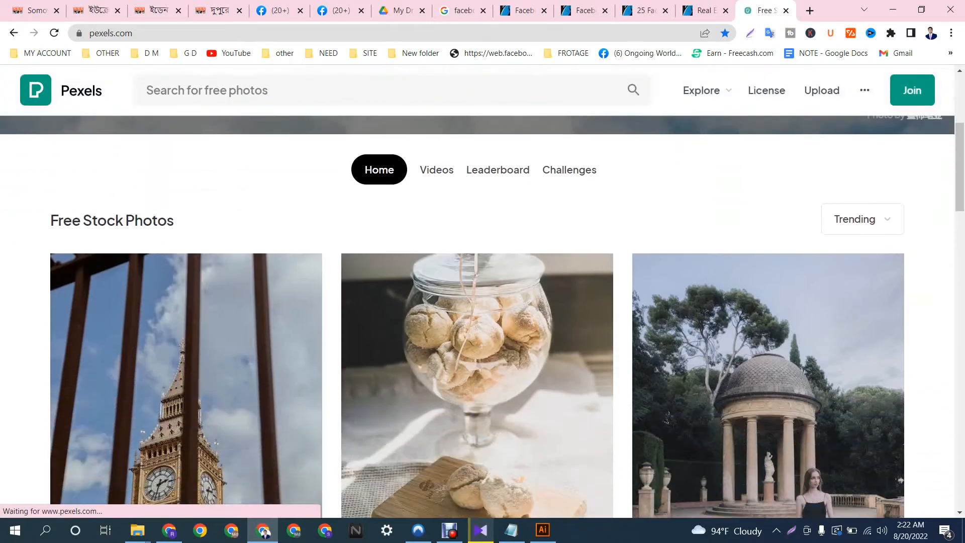
{"action": "scroll", "coordinate": [477, 302], "scroll_direction": "down", "scroll_amount": 4}
{"action": "scroll", "coordinate": [477, 302], "scroll_direction": "down", "scroll_amount": 6}
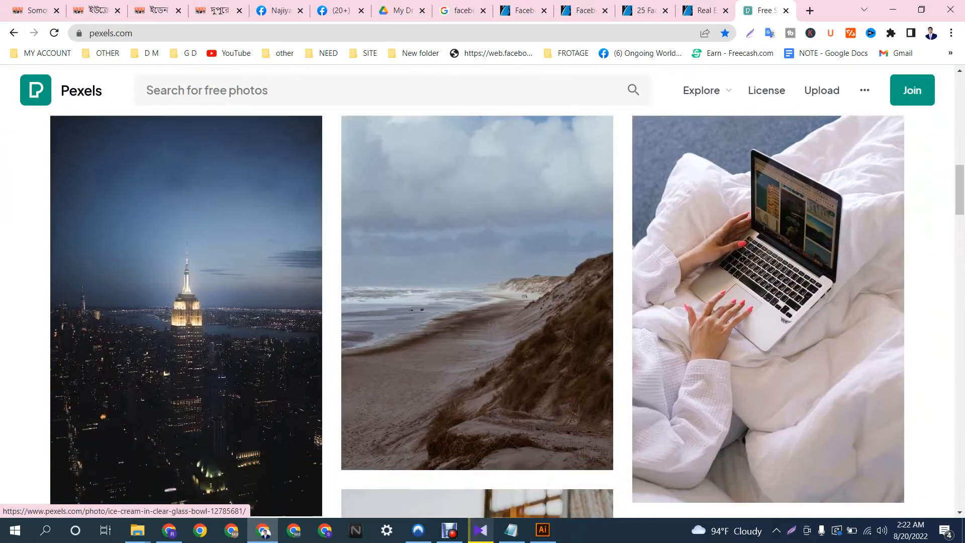
{"action": "scroll", "coordinate": [477, 302], "scroll_direction": "down", "scroll_amount": 3}
{"action": "scroll", "coordinate": [477, 302], "scroll_direction": "down", "scroll_amount": 8}
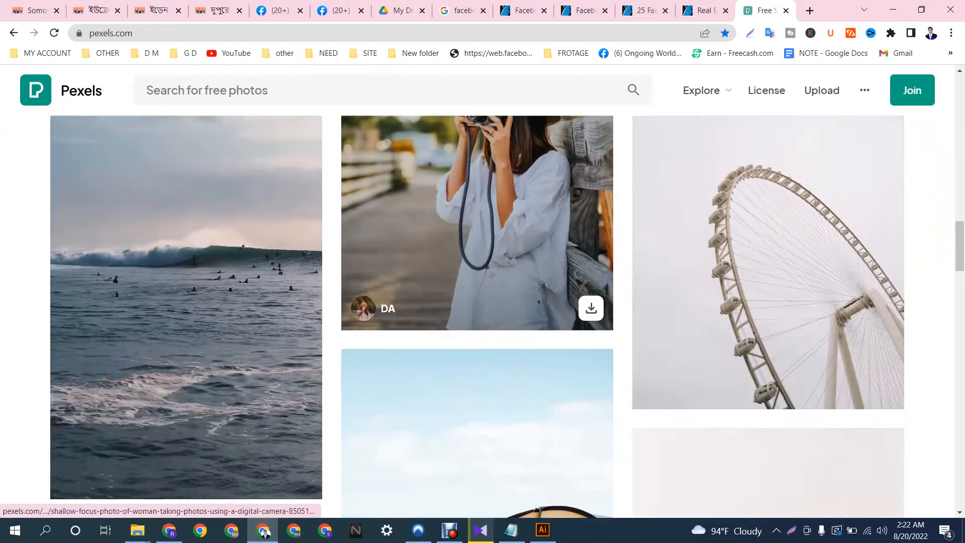
{"action": "scroll", "coordinate": [477, 301], "scroll_direction": "down", "scroll_amount": 6}
{"action": "scroll", "coordinate": [477, 301], "scroll_direction": "up", "scroll_amount": 15}
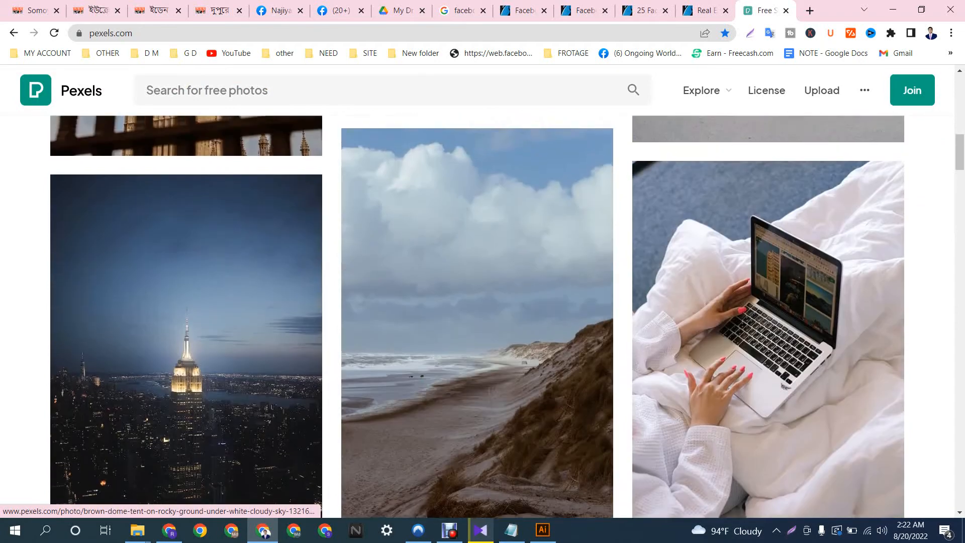
{"action": "scroll", "coordinate": [252, 302], "scroll_direction": "up", "scroll_amount": 8}
Step: Search Pexels for "building" and view the first photos among the results
{"action": "left_click", "coordinate": [251, 90]}
{"action": "type", "text": "b"}
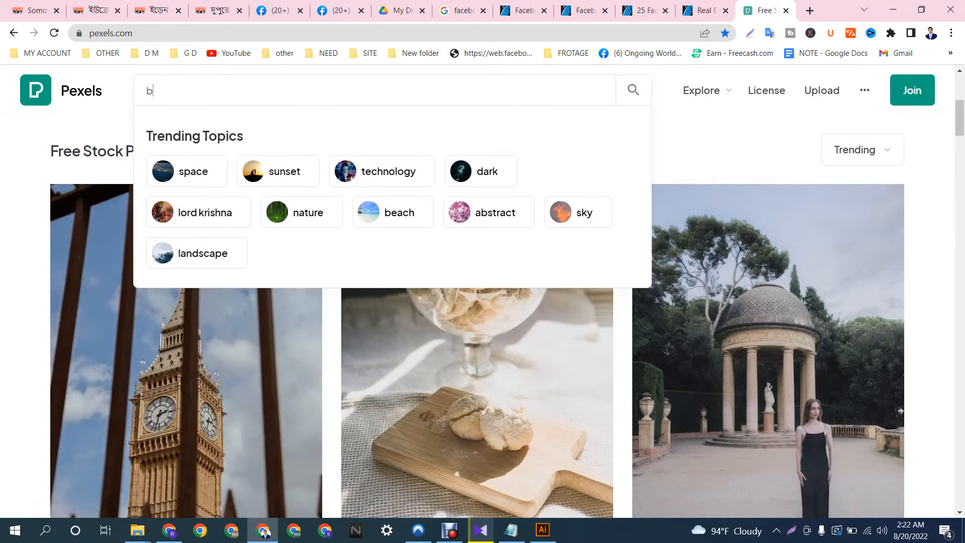
{"action": "type", "text": "uild"}
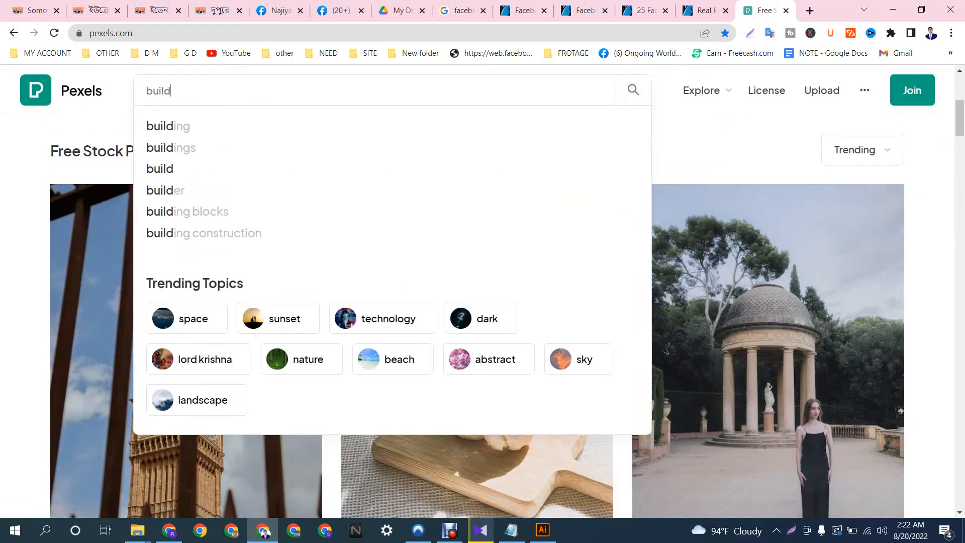
{"action": "type", "text": "ing"}
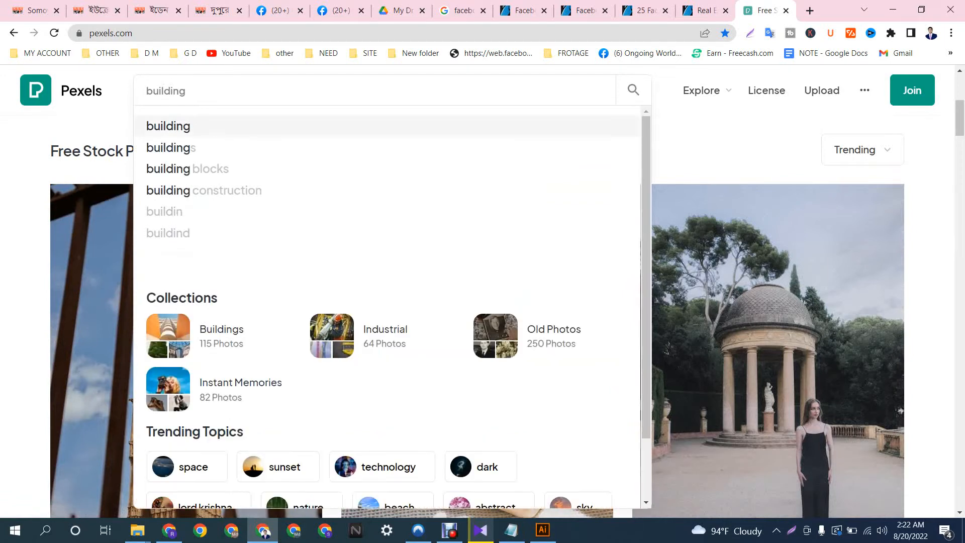
{"action": "key", "text": "Return"}
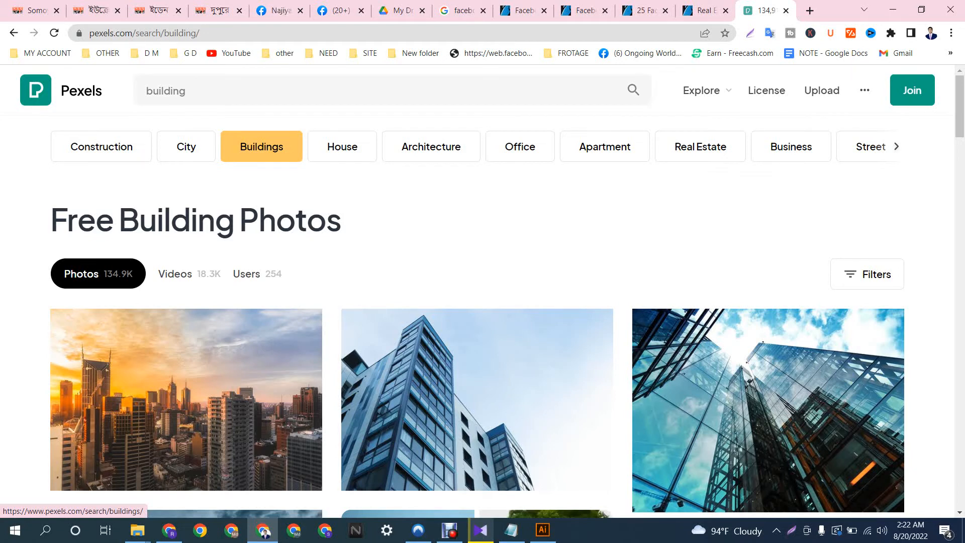
{"action": "scroll", "coordinate": [186, 341], "scroll_direction": "down", "scroll_amount": 2}
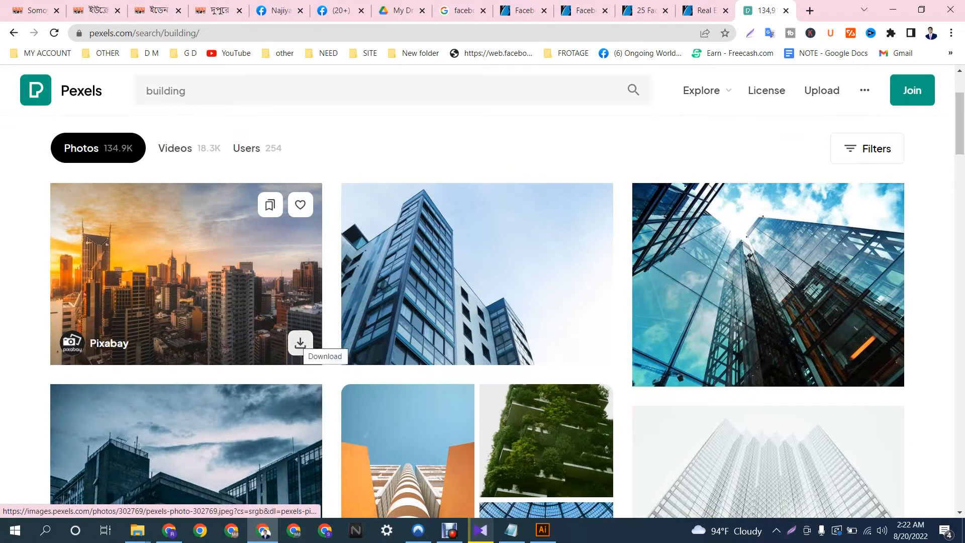
Step: Download the Pixabay sunset skyline photo as the JPEG pexels-pixabay-302769 and switch back to Illustrator
{"action": "left_click", "coordinate": [300, 343]}
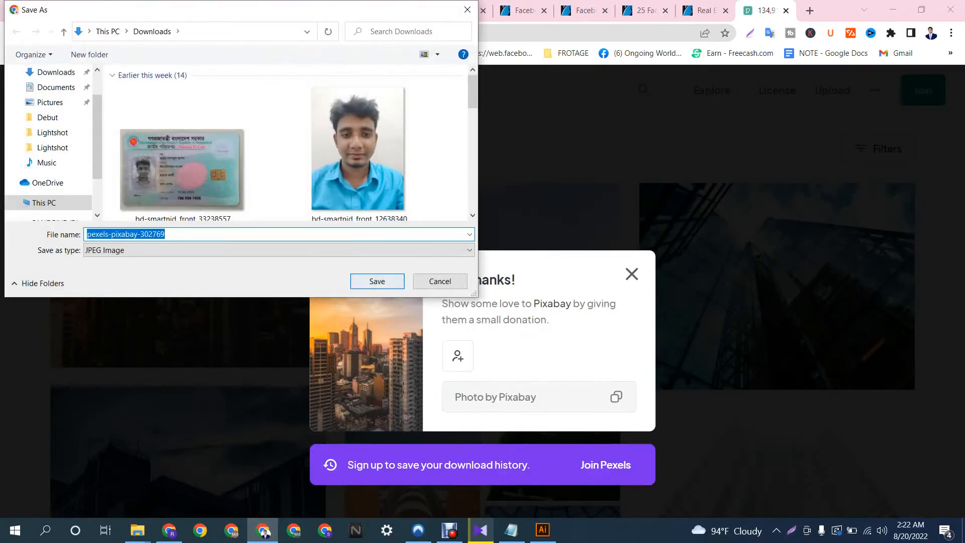
{"action": "left_click", "coordinate": [377, 281]}
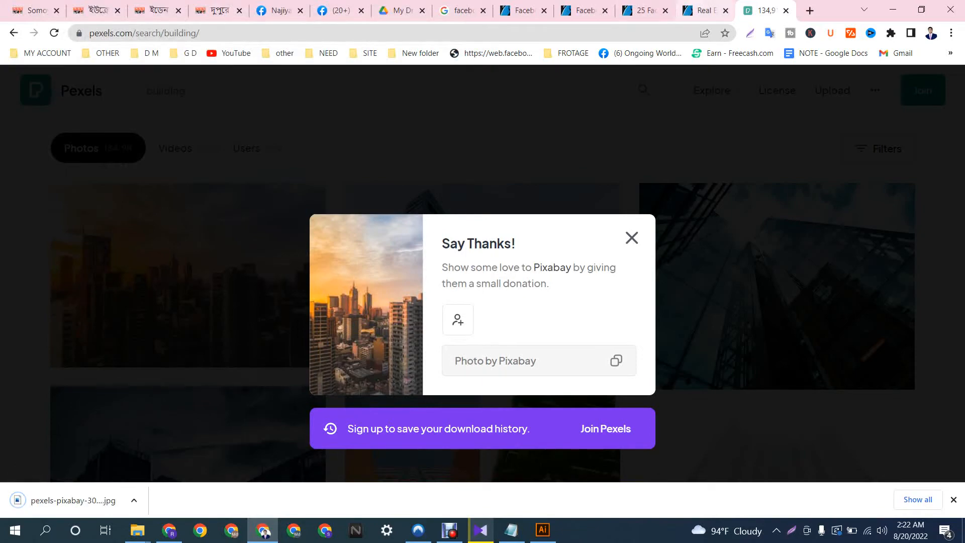
{"action": "left_click", "coordinate": [543, 530]}
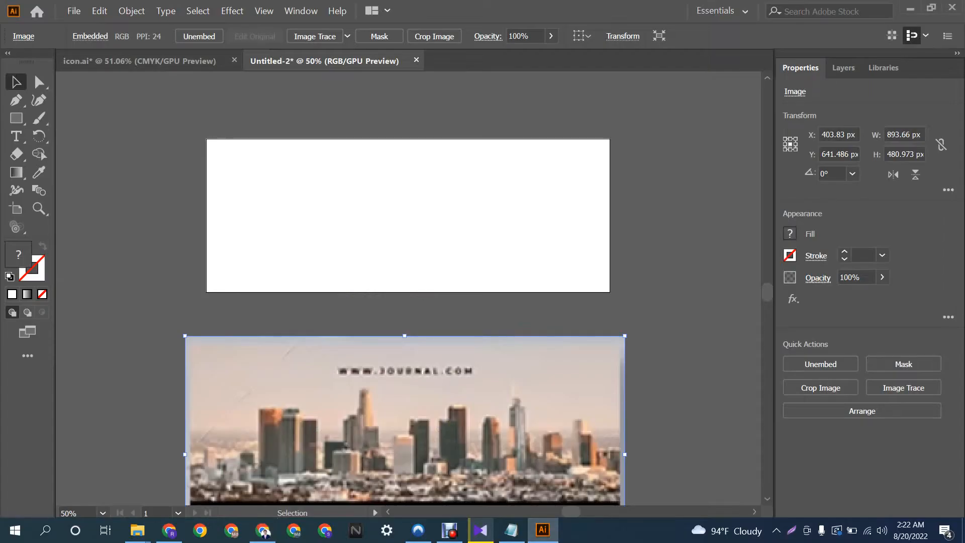
Step: Place the pexels-pixabay-302769 photo at about 820 × 547 px, spanning the artboard's width from its upper edge
{"action": "left_click", "coordinate": [74, 11]}
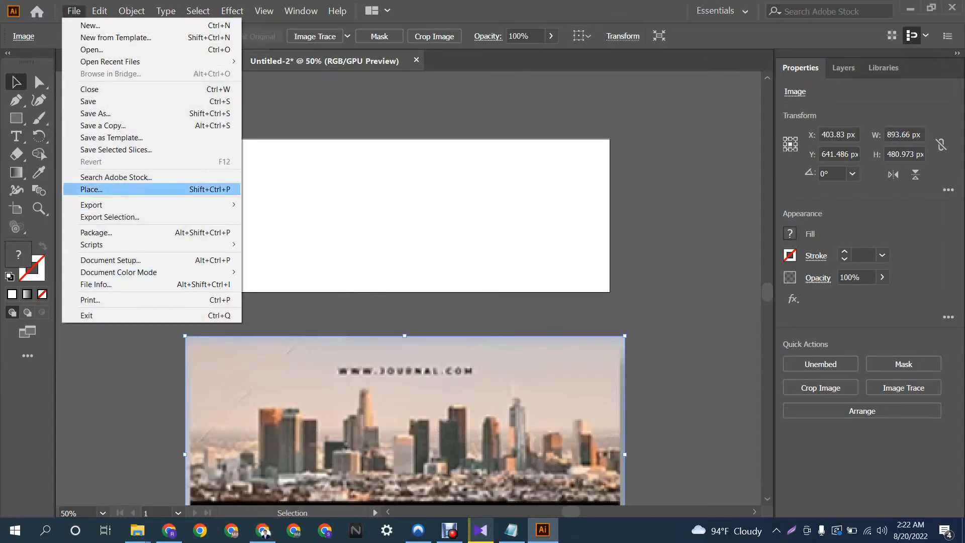
{"action": "left_click", "coordinate": [92, 189]}
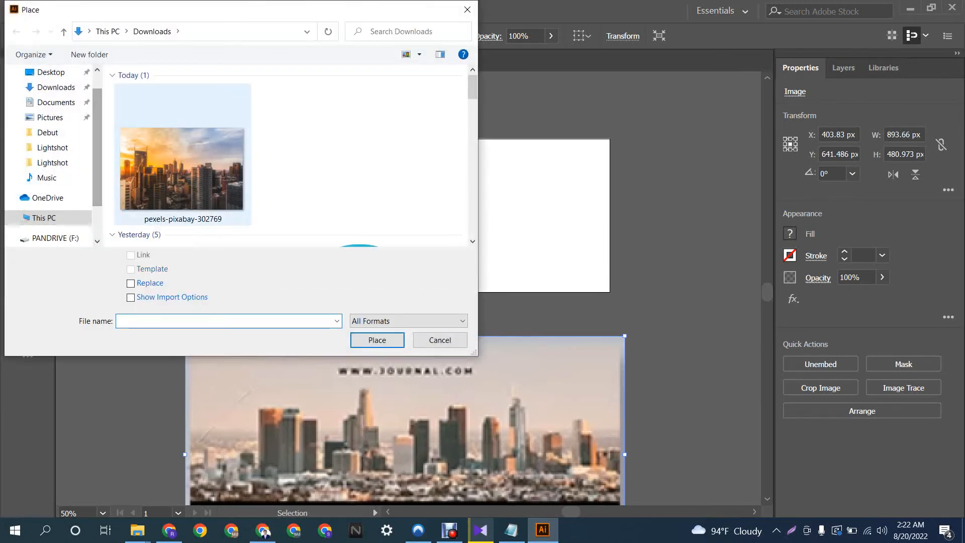
{"action": "key", "text": "Return"}
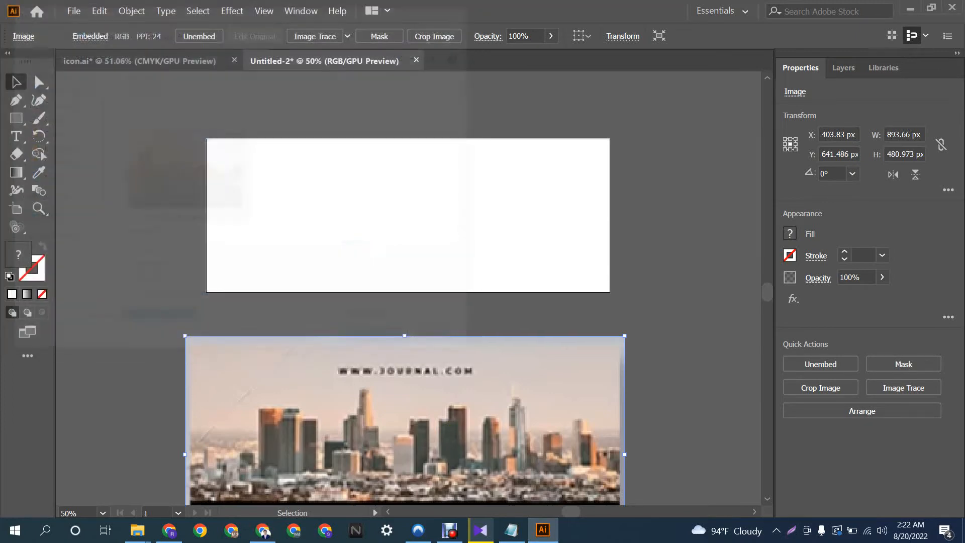
{"action": "left_click_drag", "start_coordinate": [206, 139], "coordinate": [373, 408]}
{"action": "scroll", "coordinate": [221, 322], "scroll_direction": "up", "scroll_amount": 3}
{"action": "left_click_drag", "start_coordinate": [301, 352], "coordinate": [576, 217]}
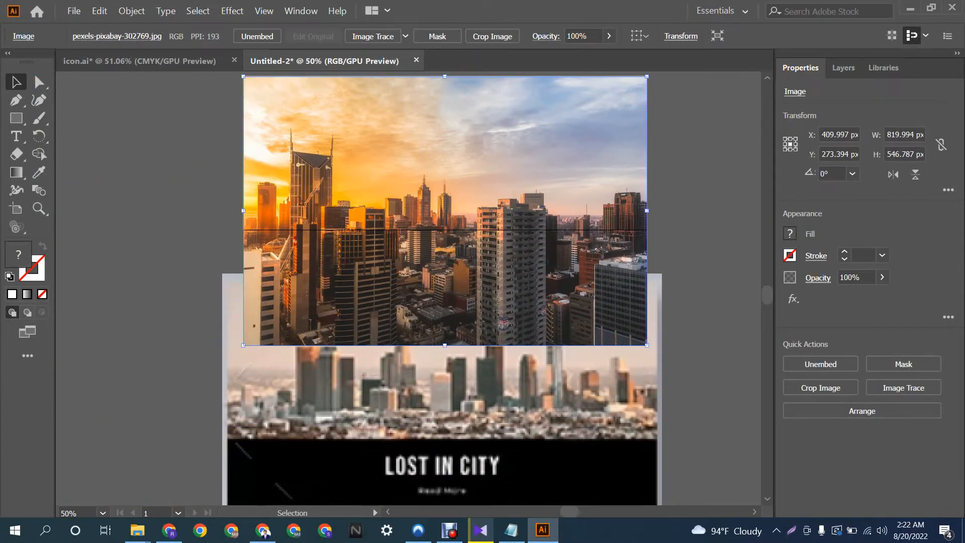
Step: Move the photo straight up to about Y 37 px so its lower edge meets the artboard's lower edge
{"action": "scroll", "coordinate": [442, 211], "scroll_direction": "up", "scroll_amount": 3}
{"action": "left_click_drag", "start_coordinate": [443, 213], "coordinate": [443, 155]}
{"action": "scroll", "coordinate": [443, 155], "scroll_direction": "up", "scroll_amount": 2}
{"action": "scroll", "coordinate": [443, 154], "scroll_direction": "up", "scroll_amount": 2}
{"action": "left_click_drag", "start_coordinate": [445, 262], "coordinate": [444, 207]}
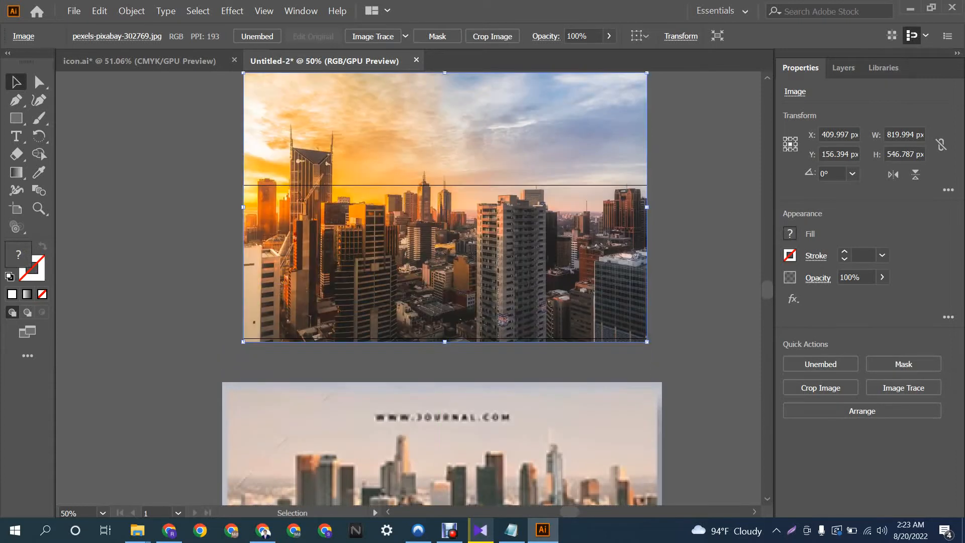
{"action": "scroll", "coordinate": [444, 207], "scroll_direction": "up", "scroll_amount": 1}
{"action": "key", "text": "Up"}
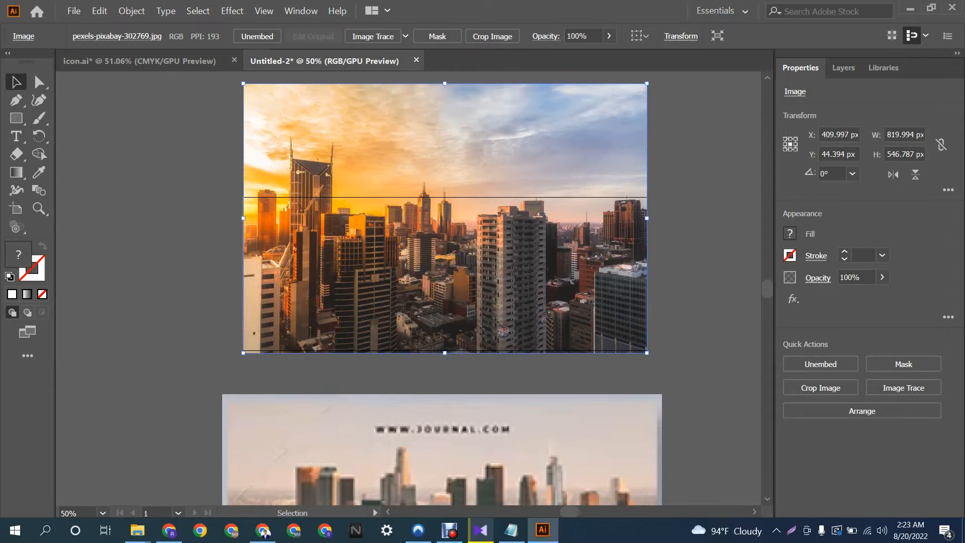
{"action": "scroll", "coordinate": [442, 289], "scroll_direction": "down", "scroll_amount": 3}
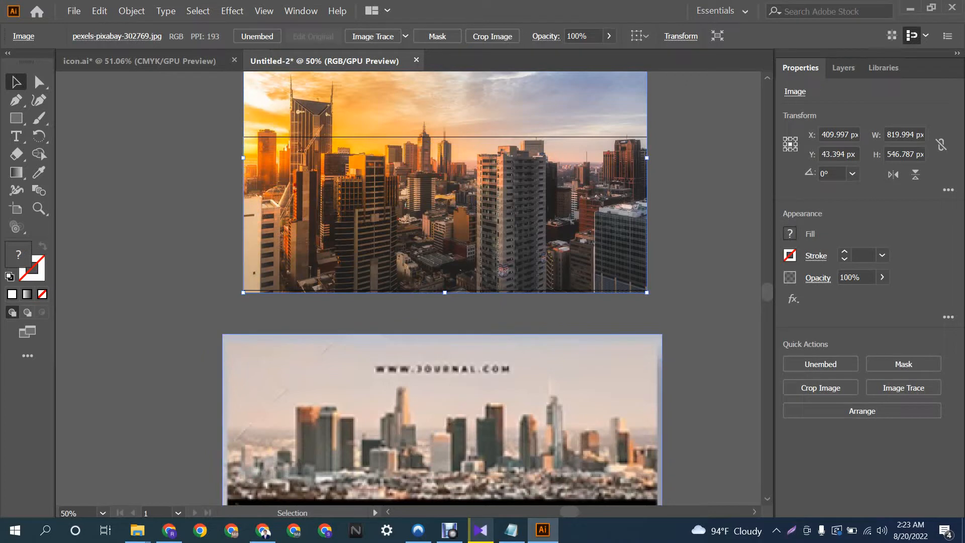
{"action": "key", "text": "Up"}
{"action": "key", "text": "Up"}
{"action": "key", "text": "Up"}
{"action": "key", "text": "Up"}
{"action": "key", "text": "Up"}
{"action": "key", "text": "Up"}
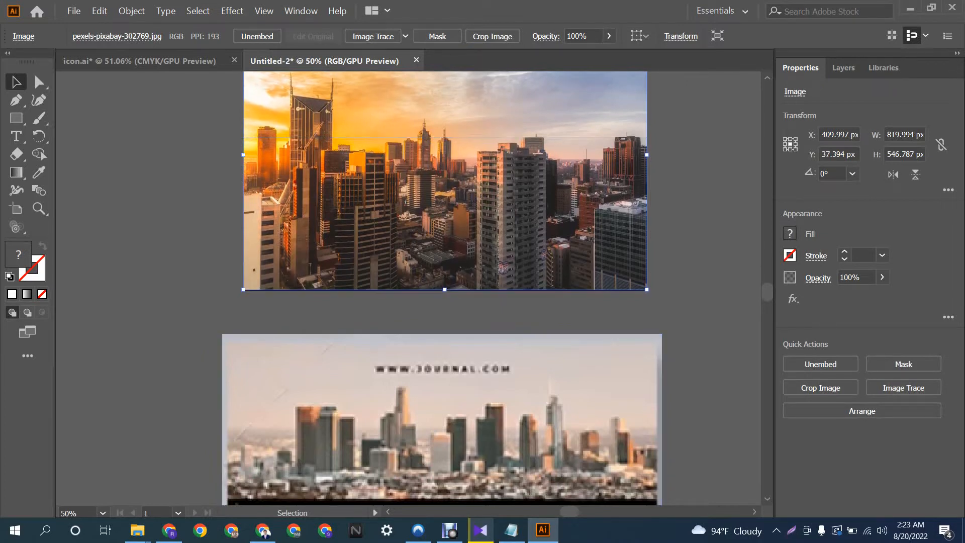
Step: Draw a rectangle covering the whole artboard and make it a clipping mask for the skyline photo
{"action": "left_click", "coordinate": [16, 118]}
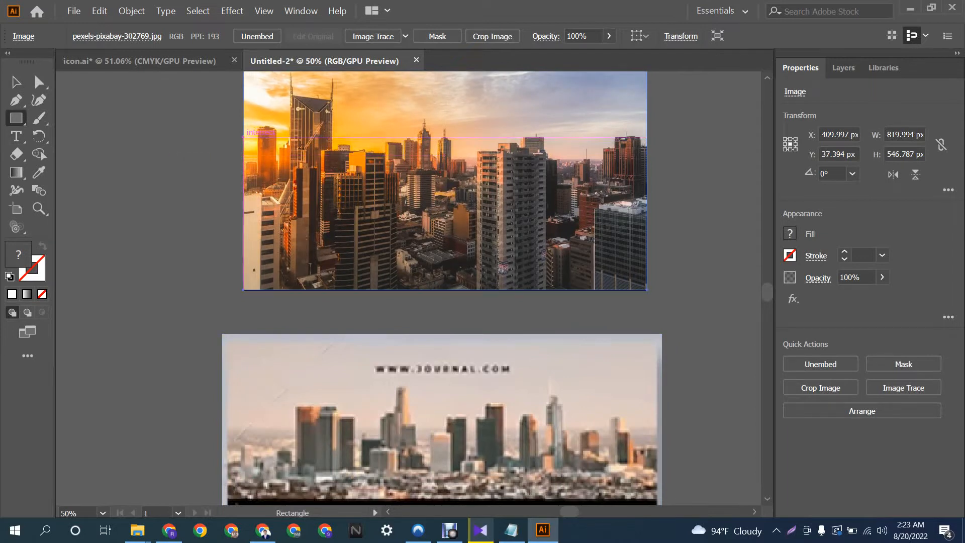
{"action": "left_click_drag", "start_coordinate": [244, 137], "coordinate": [648, 290]}
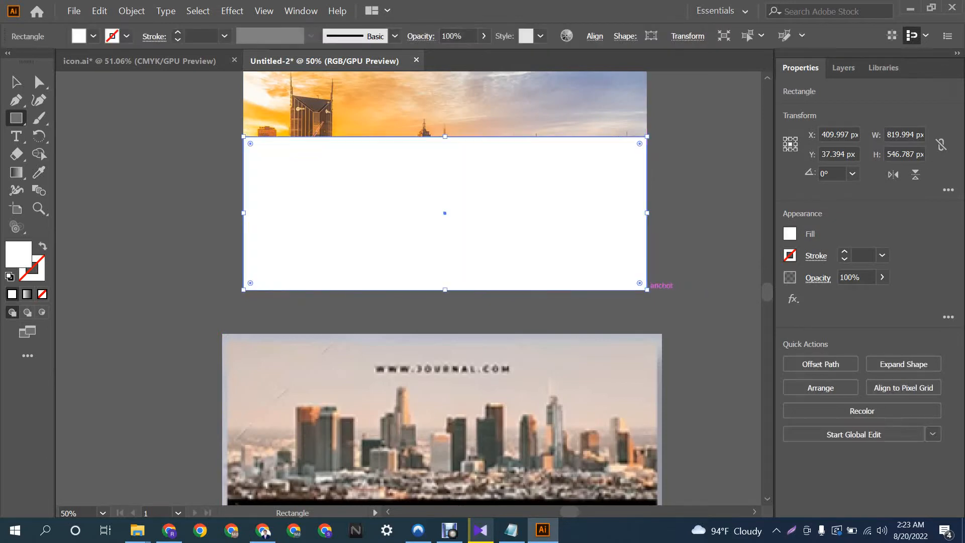
{"action": "key", "text": "v"}
{"action": "left_click", "coordinate": [191, 247]}
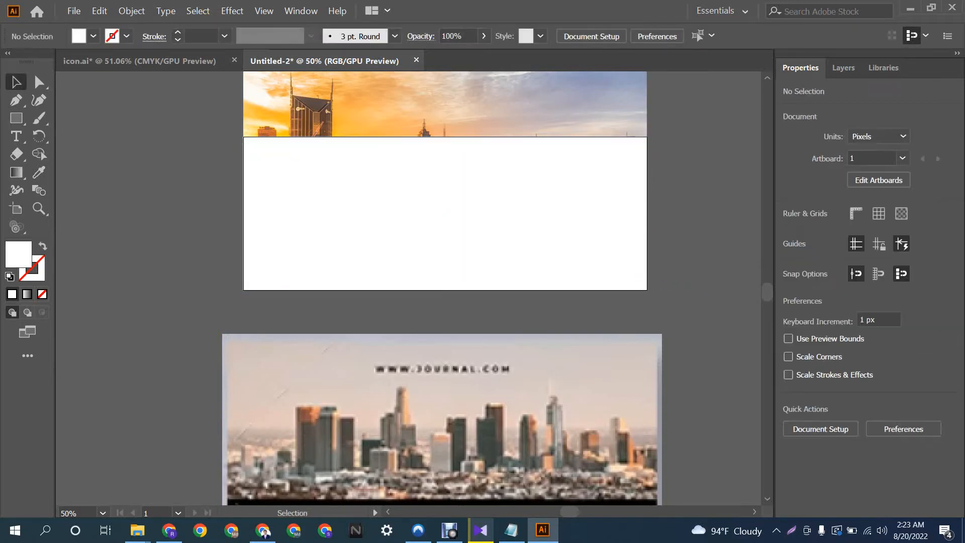
{"action": "left_click_drag", "start_coordinate": [192, 246], "coordinate": [469, 216]}
{"action": "right_click", "coordinate": [440, 178]}
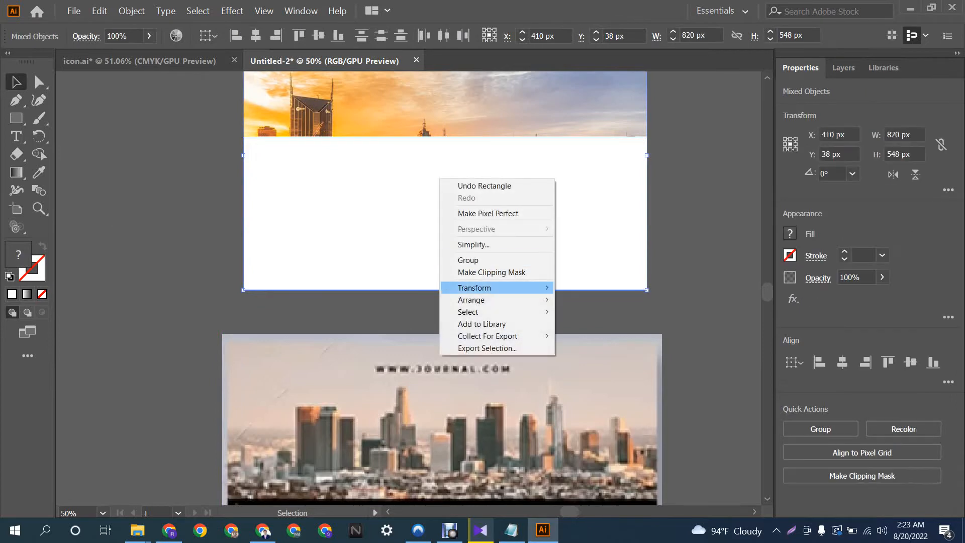
{"action": "left_click", "coordinate": [492, 272]}
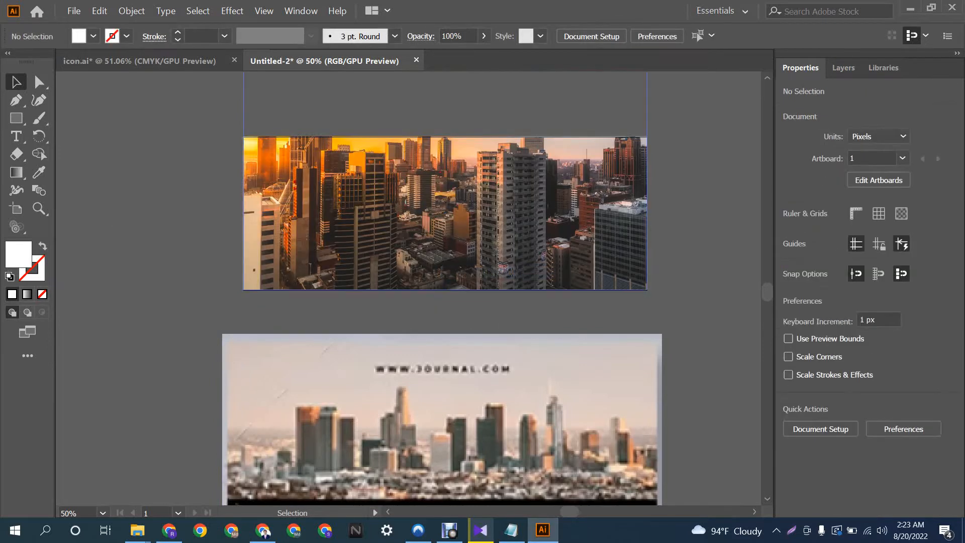
Step: Draw a white rectangle of 820 × 70 px across the full width along the artboard's lower edge
{"action": "scroll", "coordinate": [442, 309], "scroll_direction": "down", "scroll_amount": 1}
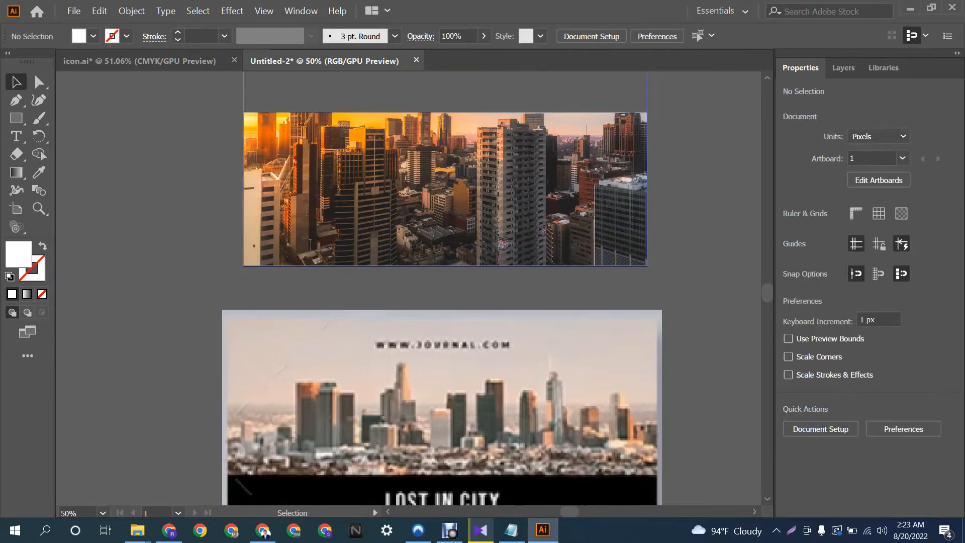
{"action": "scroll", "coordinate": [442, 309], "scroll_direction": "up", "scroll_amount": 1}
{"action": "scroll", "coordinate": [442, 309], "scroll_direction": "up", "scroll_amount": 1}
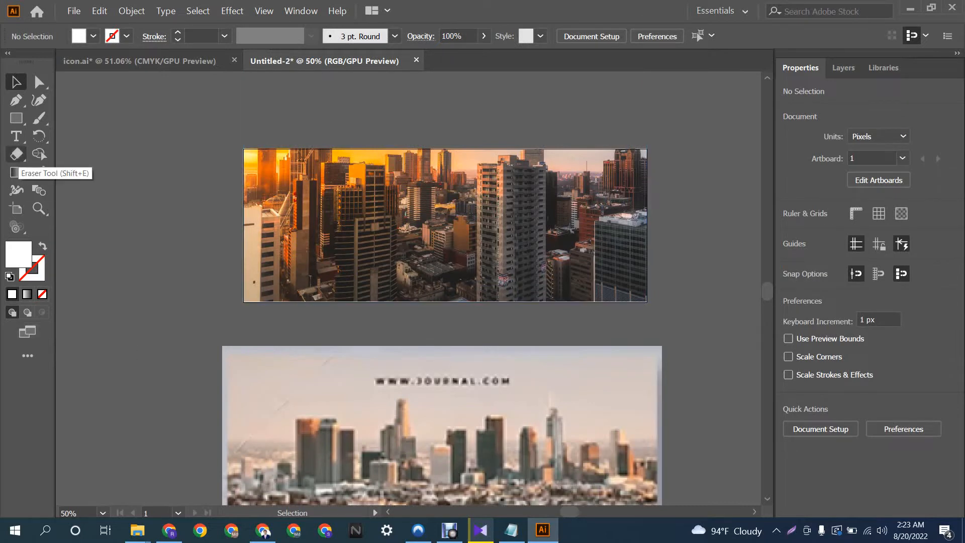
{"action": "scroll", "coordinate": [443, 297], "scroll_direction": "down", "scroll_amount": 3}
{"action": "scroll", "coordinate": [443, 297], "scroll_direction": "down", "scroll_amount": 2}
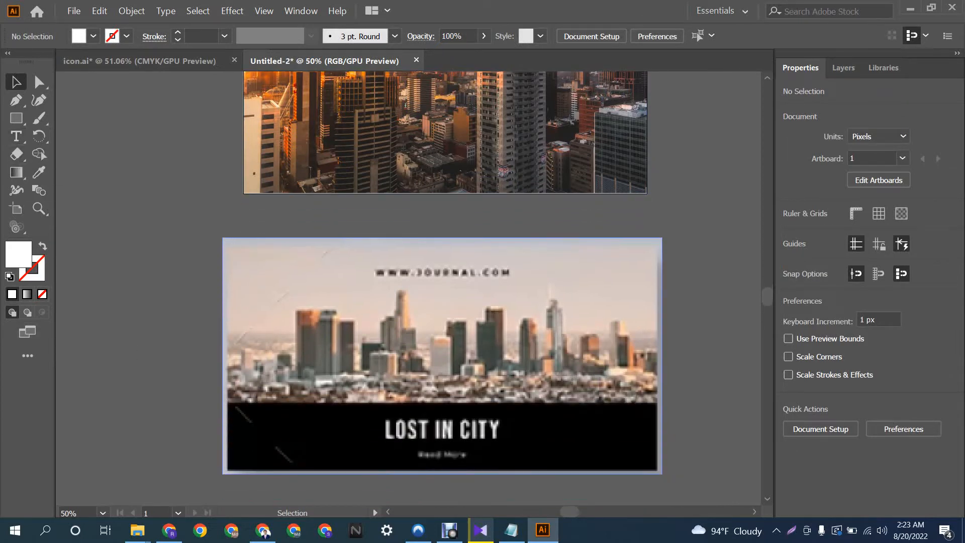
{"action": "scroll", "coordinate": [442, 297], "scroll_direction": "up", "scroll_amount": 3}
{"action": "left_click", "coordinate": [16, 117]}
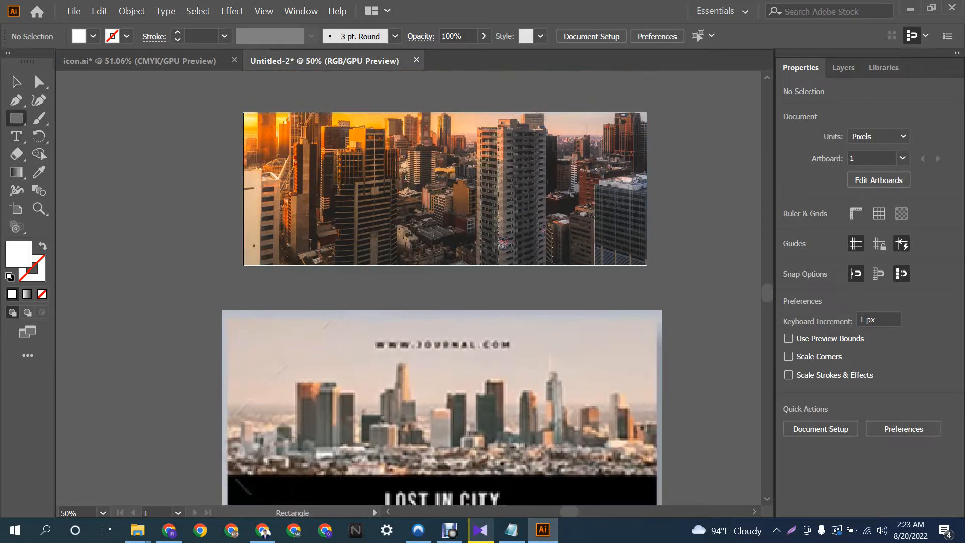
{"action": "left_click_drag", "start_coordinate": [243, 232], "coordinate": [647, 265]}
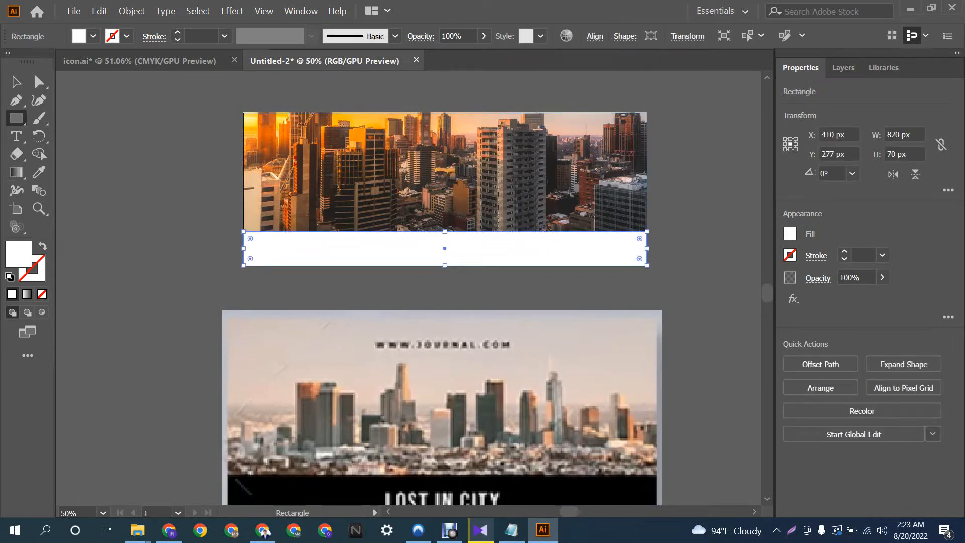
Step: Fill the lower band with the black sampled from the Lost in City sample and deselect it
{"action": "scroll", "coordinate": [444, 302], "scroll_direction": "up", "scroll_amount": 2}
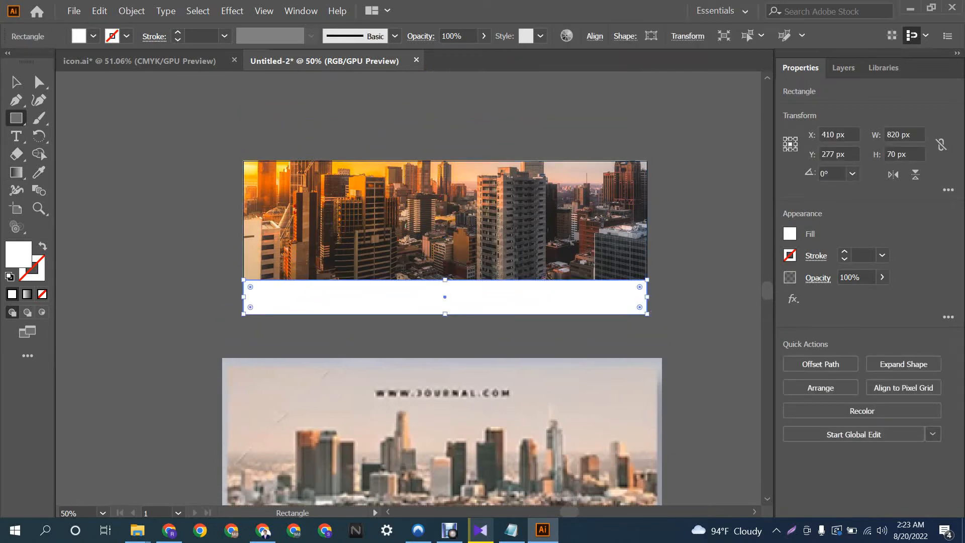
{"action": "key", "text": "i"}
{"action": "scroll", "coordinate": [442, 289], "scroll_direction": "down", "scroll_amount": 6}
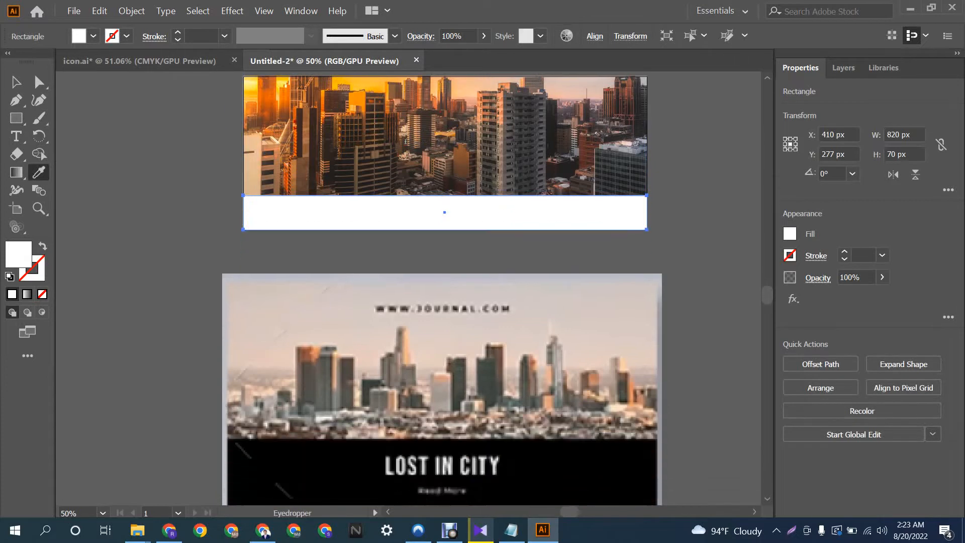
{"action": "left_click", "coordinate": [353, 401]}
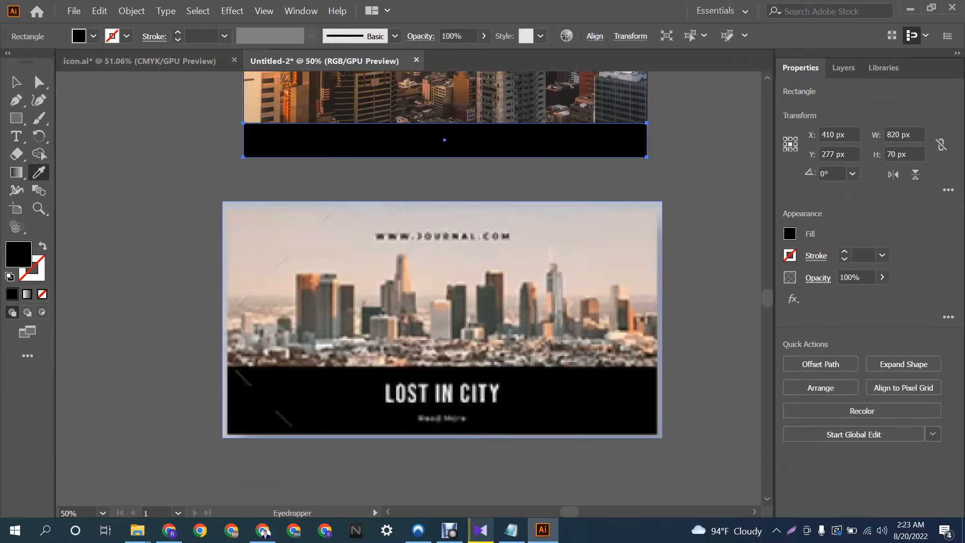
{"action": "scroll", "coordinate": [442, 289], "scroll_direction": "up", "scroll_amount": 3}
{"action": "left_click", "coordinate": [16, 81]}
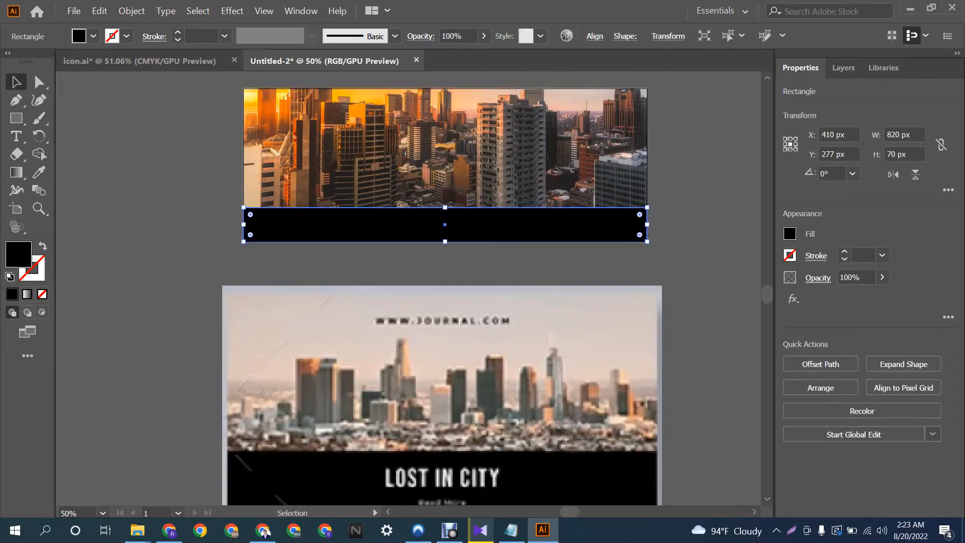
{"action": "left_click", "coordinate": [442, 264]}
Step: Extend the black band upward to a height of 79 px, comparing its proportions with the sample
{"action": "scroll", "coordinate": [443, 289], "scroll_direction": "down", "scroll_amount": 3}
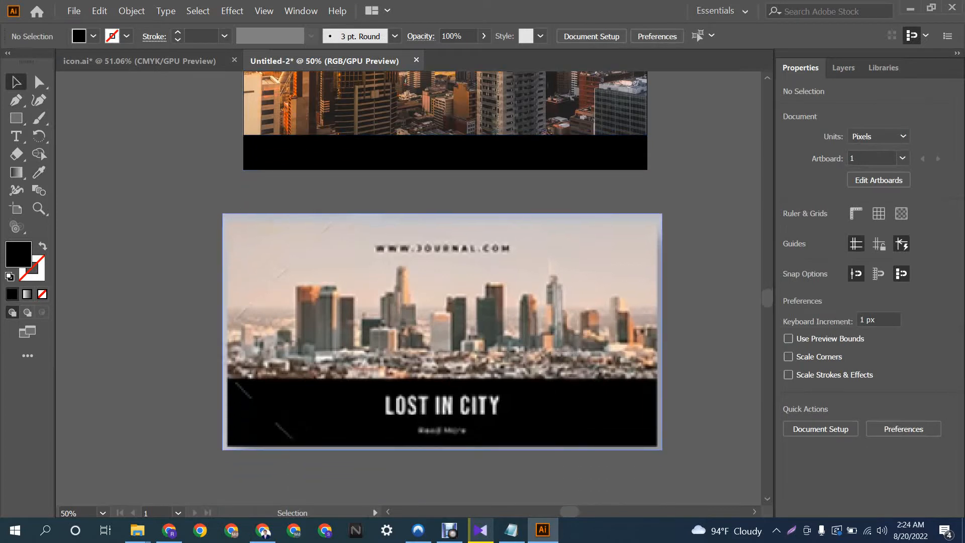
{"action": "scroll", "coordinate": [443, 290], "scroll_direction": "up", "scroll_amount": 3}
{"action": "left_click", "coordinate": [445, 213]}
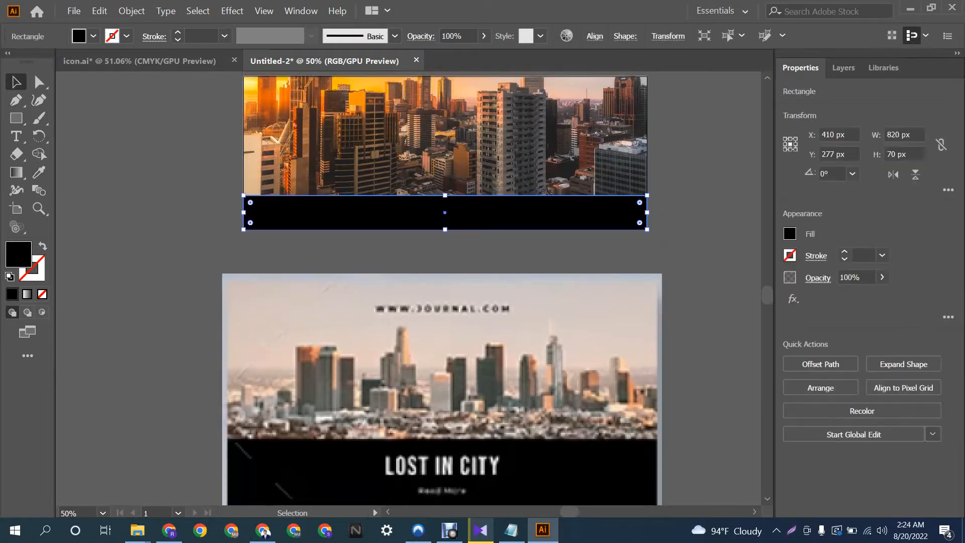
{"action": "left_click_drag", "start_coordinate": [445, 195], "coordinate": [445, 191]}
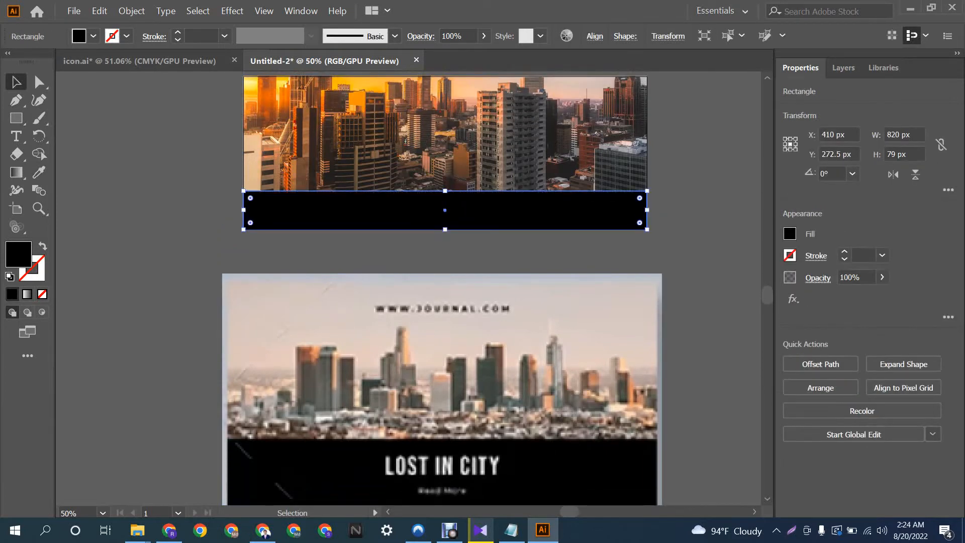
{"action": "left_click", "coordinate": [445, 253]}
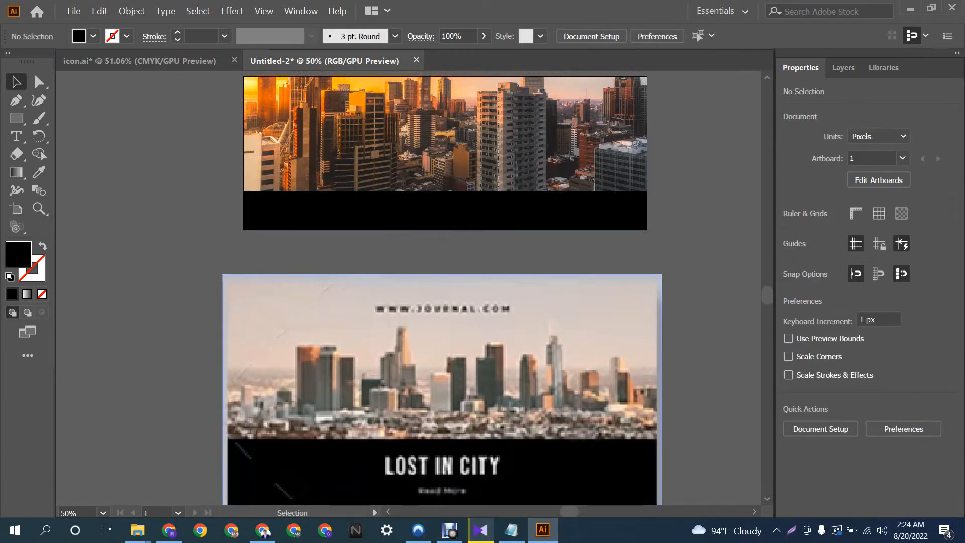
{"action": "scroll", "coordinate": [443, 289], "scroll_direction": "up", "scroll_amount": 6}
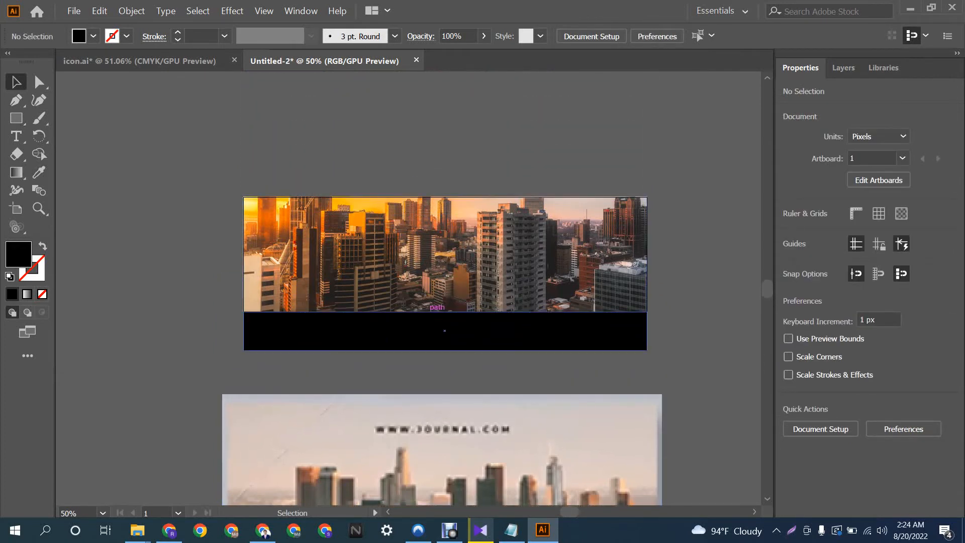
{"action": "scroll", "coordinate": [443, 289], "scroll_direction": "down", "scroll_amount": 4}
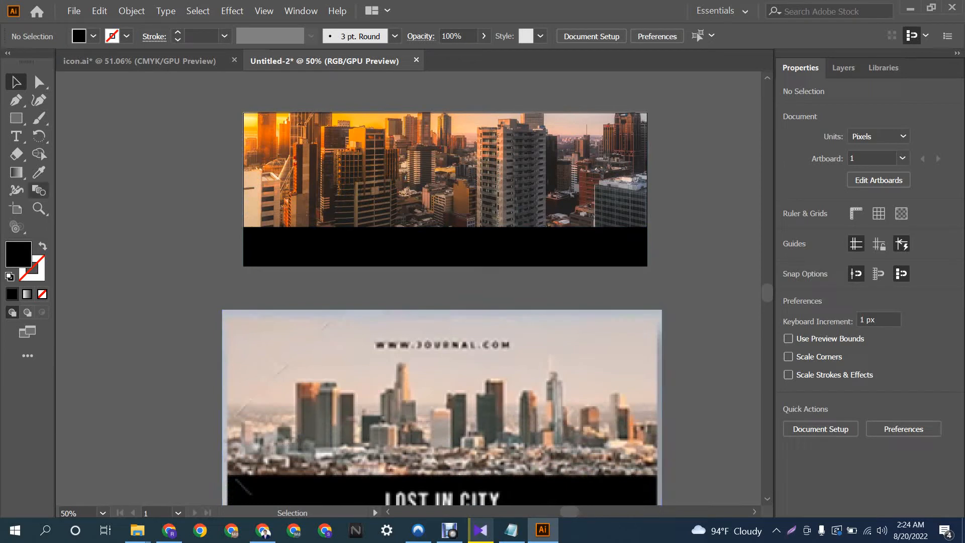
Step: Add the point text "Loce in city" in the gap between the artboard and the sample image
{"action": "left_click", "coordinate": [16, 135]}
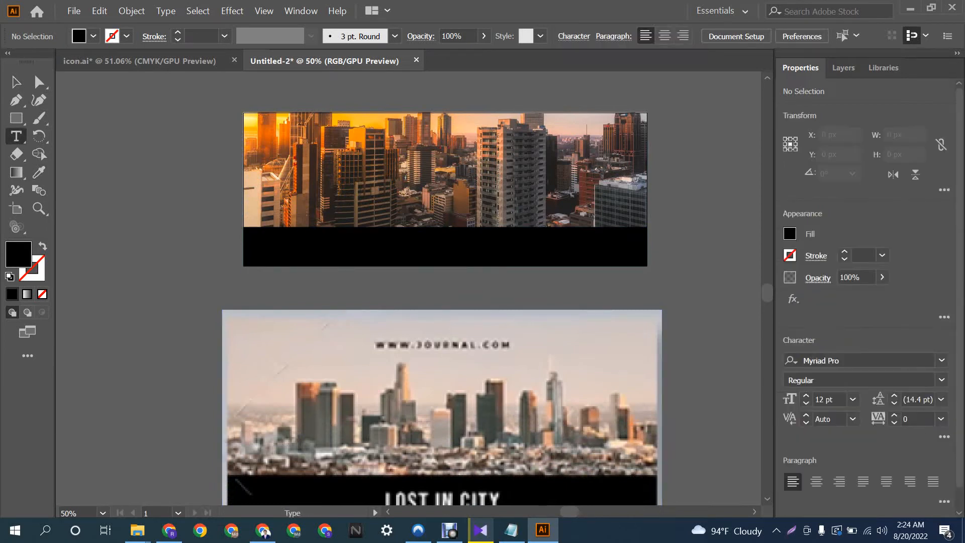
{"action": "left_click", "coordinate": [384, 285]}
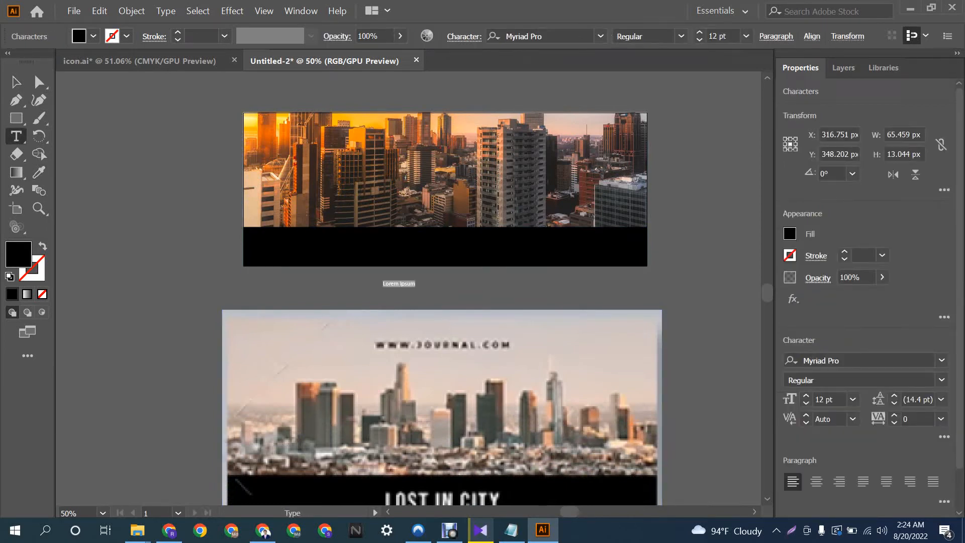
{"action": "type", "text": "Loce in "}
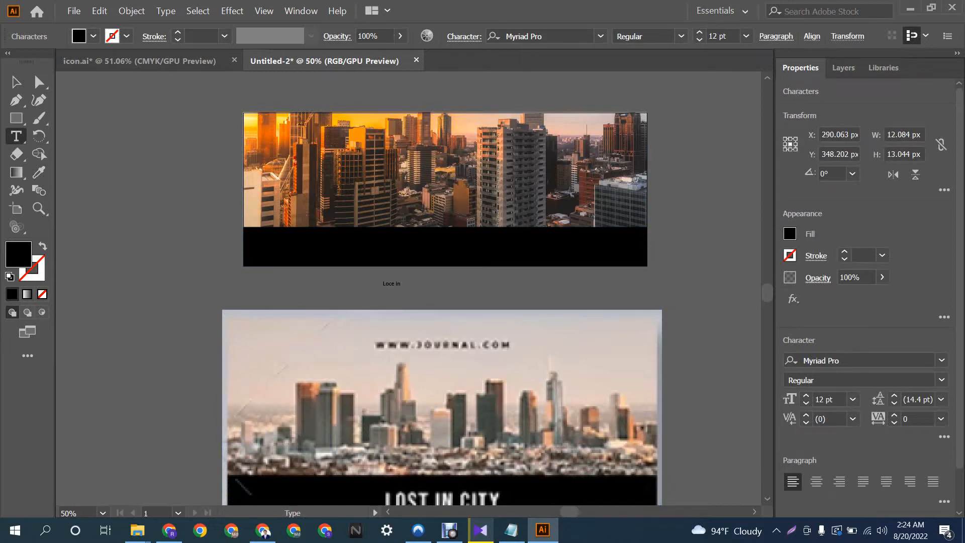
{"action": "type", "text": "city"}
{"action": "key", "text": "Escape"}
{"action": "scroll", "coordinate": [443, 302], "scroll_direction": "down", "scroll_amount": 3}
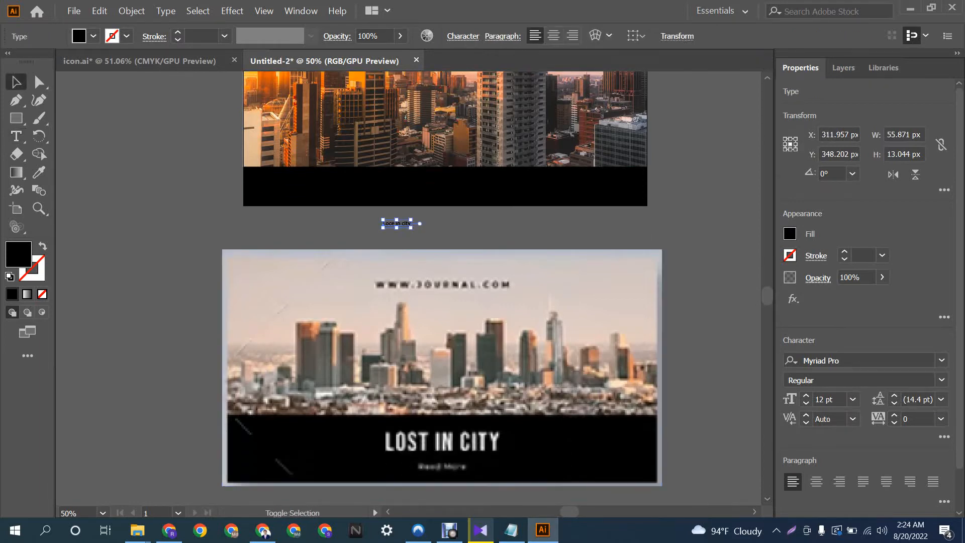
Step: Enlarge the "Loce in city" text to about 812 px wide and place it between the black band and the sample image
{"action": "left_click_drag", "start_coordinate": [412, 223], "coordinate": [601, 392]}
{"action": "left_click", "coordinate": [703, 322]}
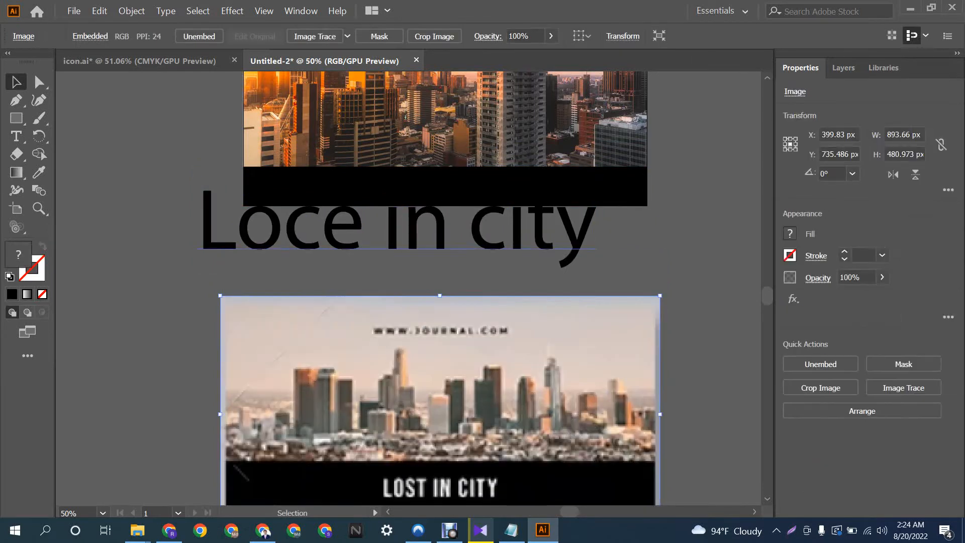
{"action": "left_click_drag", "start_coordinate": [526, 221], "coordinate": [527, 249]}
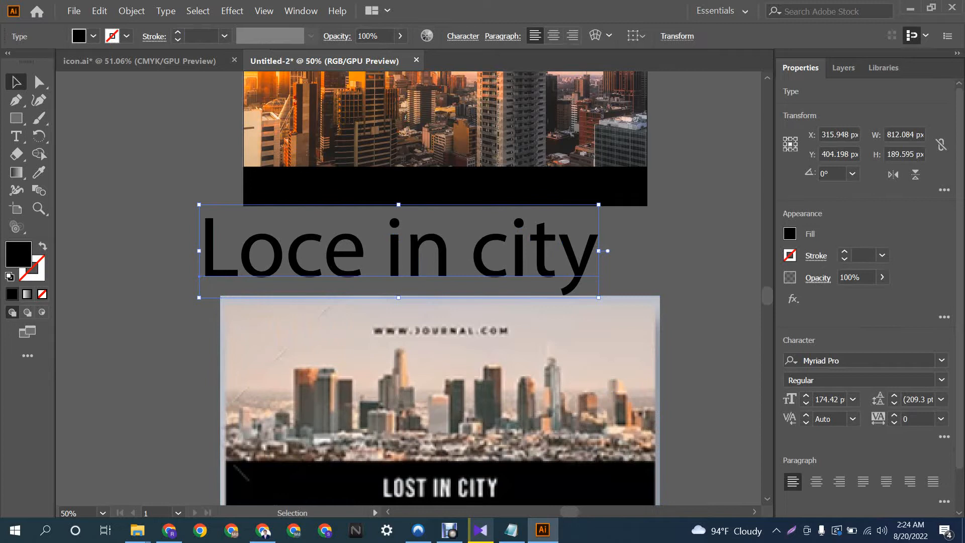
Step: Change the case of the enlarged title text to uppercase
{"action": "left_click", "coordinate": [166, 10]}
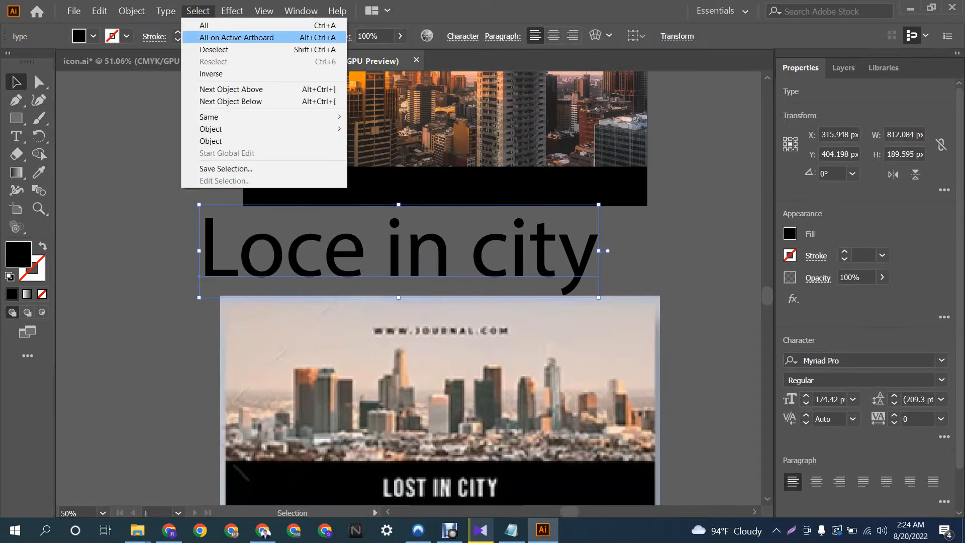
{"action": "mouse_move", "coordinate": [166, 11]}
{"action": "mouse_move", "coordinate": [201, 180]}
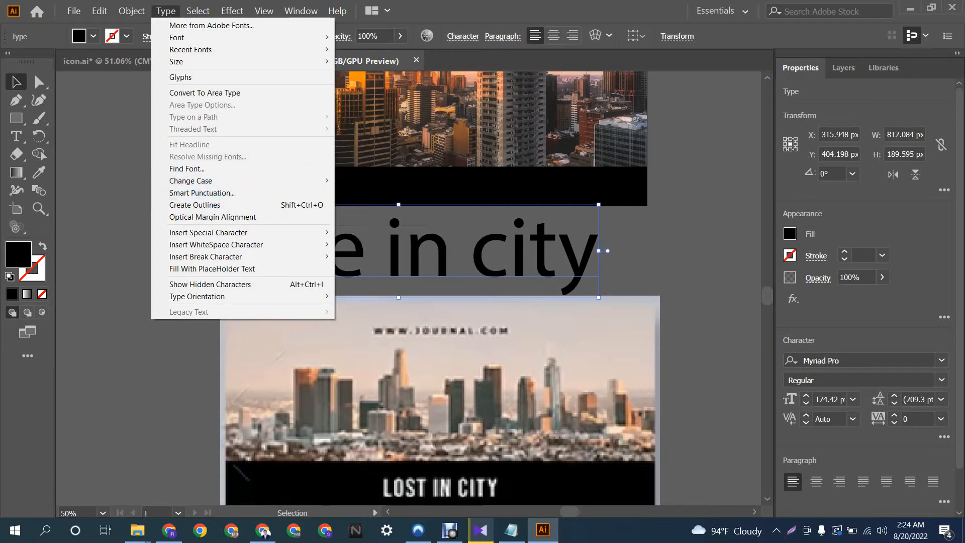
{"action": "left_click", "coordinate": [370, 180]}
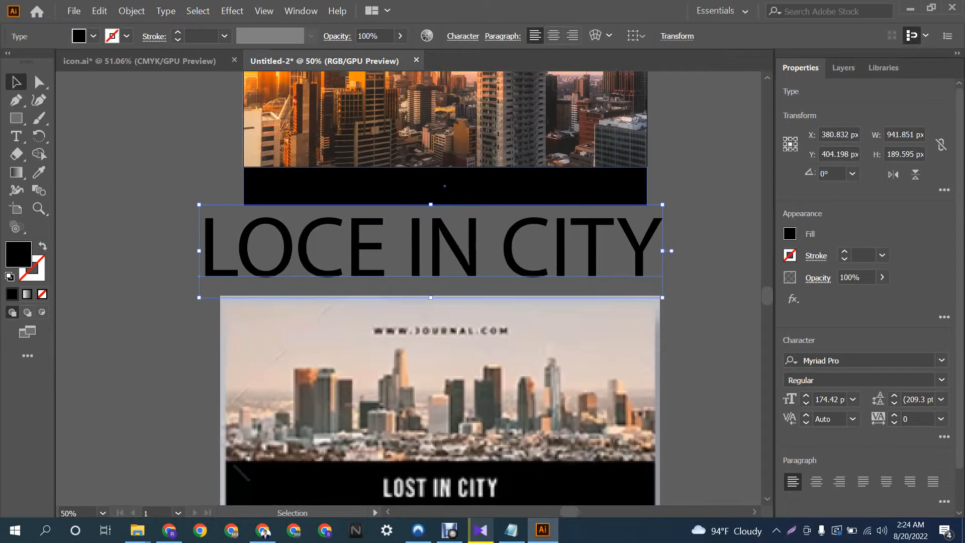
Step: Browse the installed fonts previewed on the title text and set its font to Bahnschrift
{"action": "scroll", "coordinate": [435, 287], "scroll_direction": "down", "scroll_amount": 3}
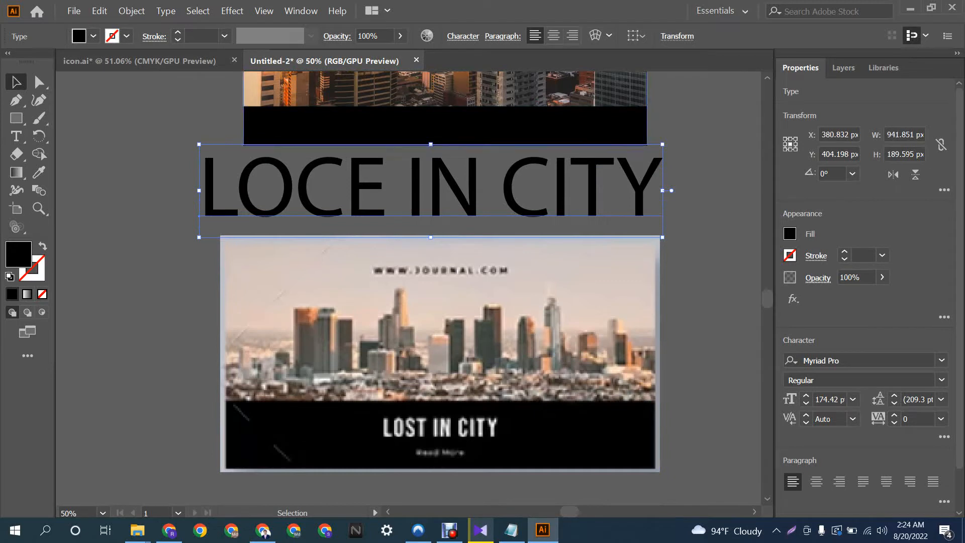
{"action": "key", "text": "ctrl"}
{"action": "key", "text": "ctrl+t"}
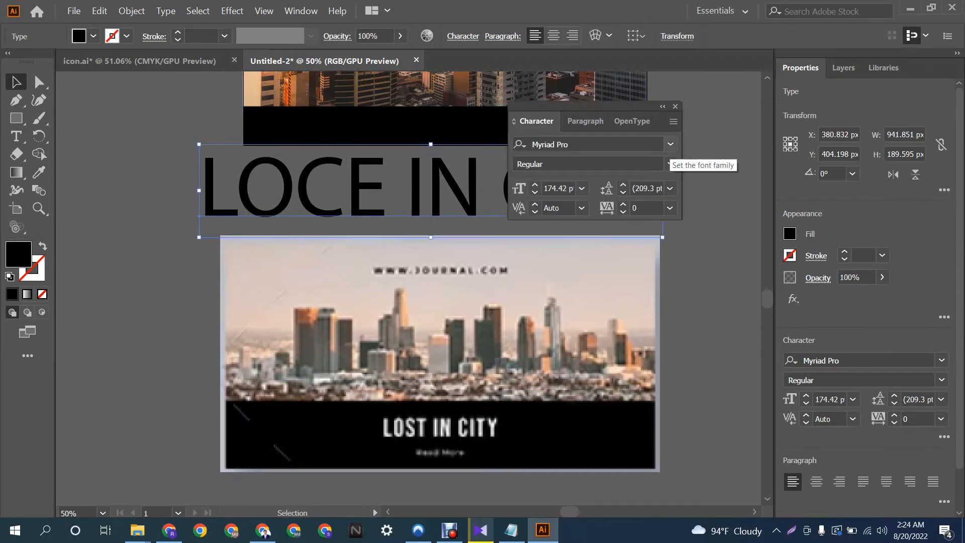
{"action": "left_click", "coordinate": [671, 144]}
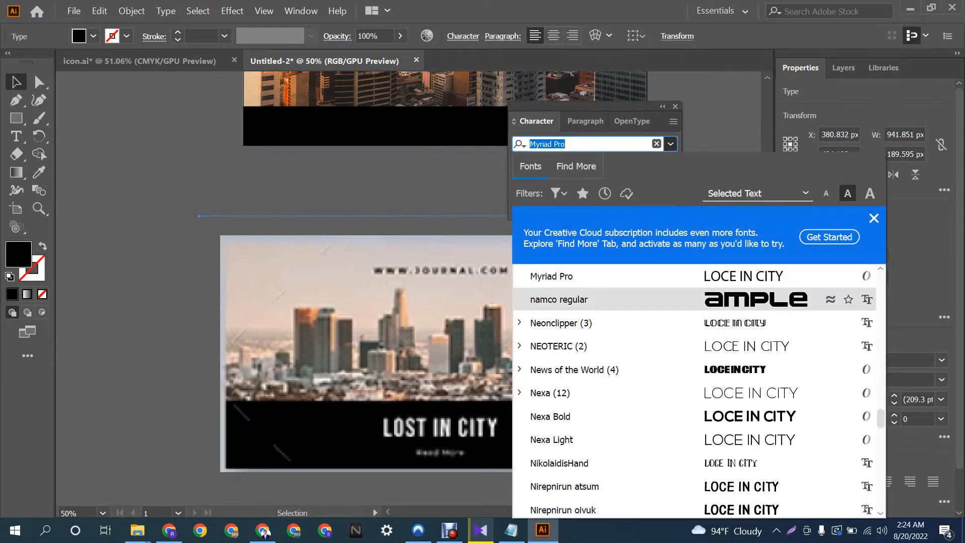
{"action": "scroll", "coordinate": [699, 390], "scroll_direction": "up", "scroll_amount": 20}
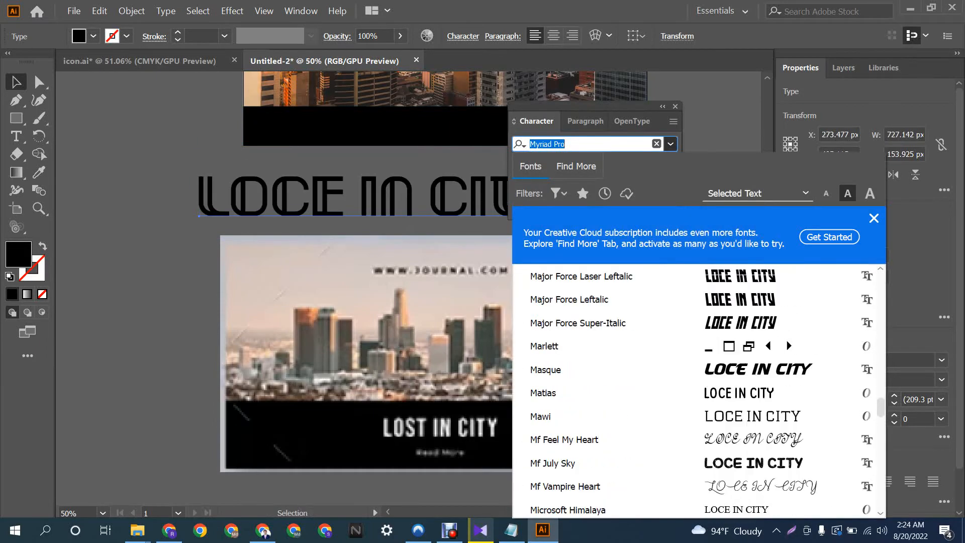
{"action": "scroll", "coordinate": [699, 390], "scroll_direction": "up", "scroll_amount": 20}
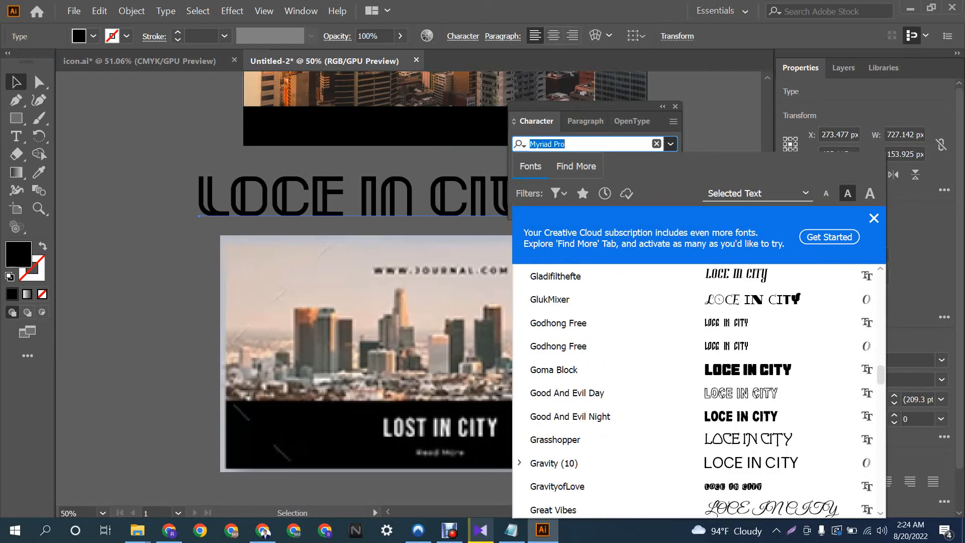
{"action": "scroll", "coordinate": [699, 390], "scroll_direction": "up", "scroll_amount": 20}
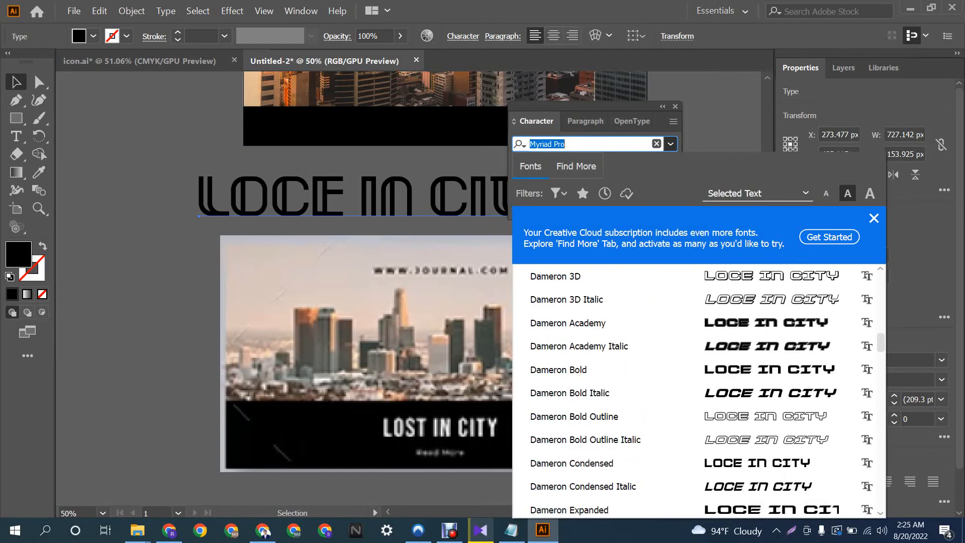
{"action": "scroll", "coordinate": [699, 390], "scroll_direction": "up", "scroll_amount": 20}
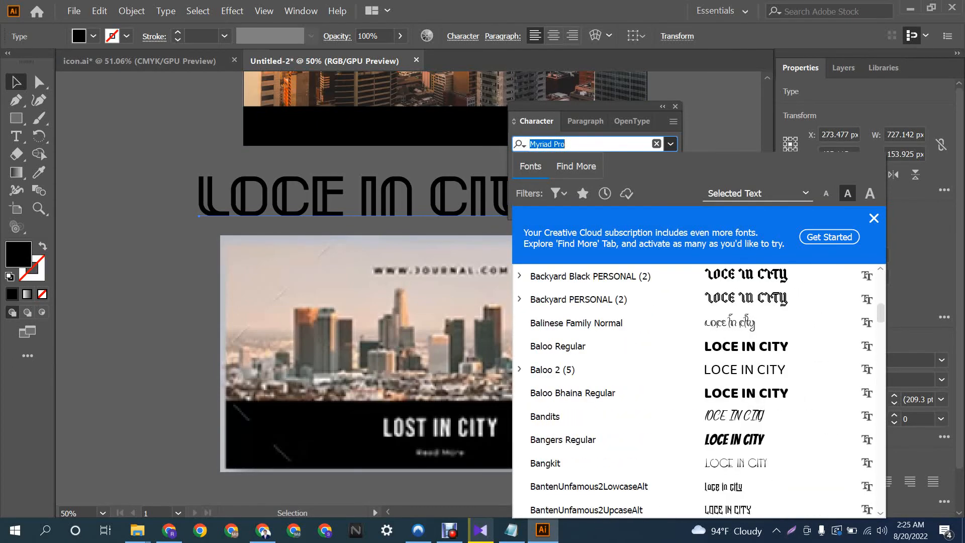
{"action": "scroll", "coordinate": [699, 390], "scroll_direction": "up", "scroll_amount": 10}
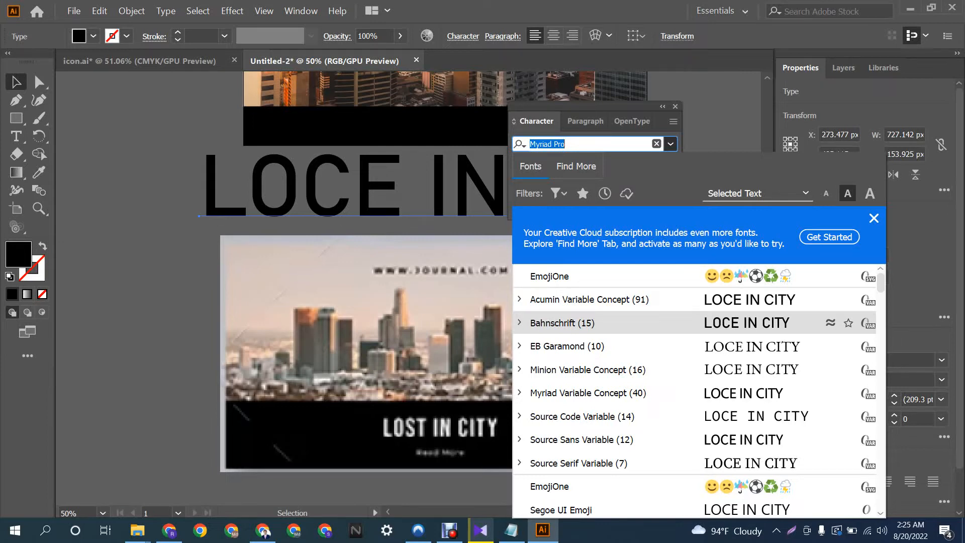
{"action": "left_click", "coordinate": [654, 323]}
Step: Correct the title's first word from "LOCE" to "LOST" so that it reads "LOST IN CITY"
{"action": "double_click", "coordinate": [354, 186]}
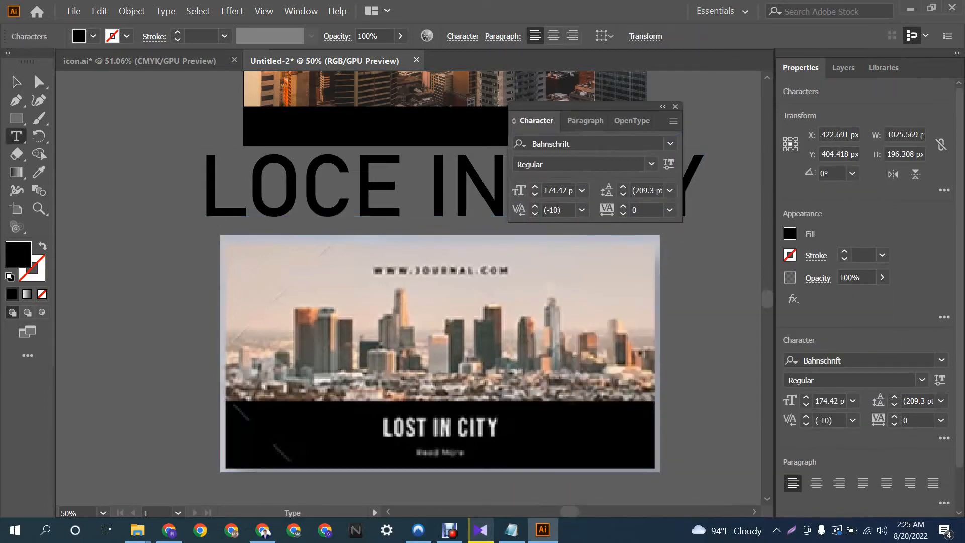
{"action": "left_click_drag", "start_coordinate": [403, 187], "coordinate": [302, 187]}
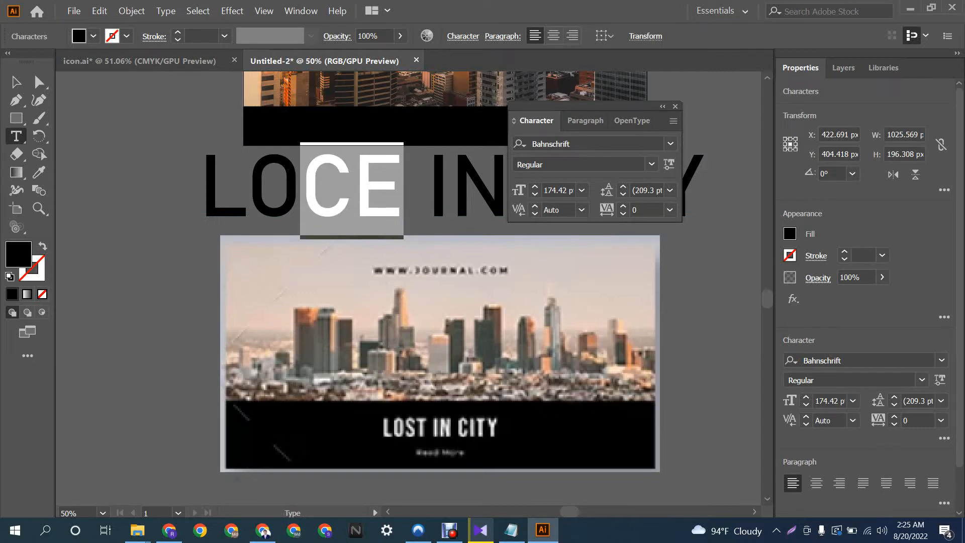
{"action": "type", "text": "st"}
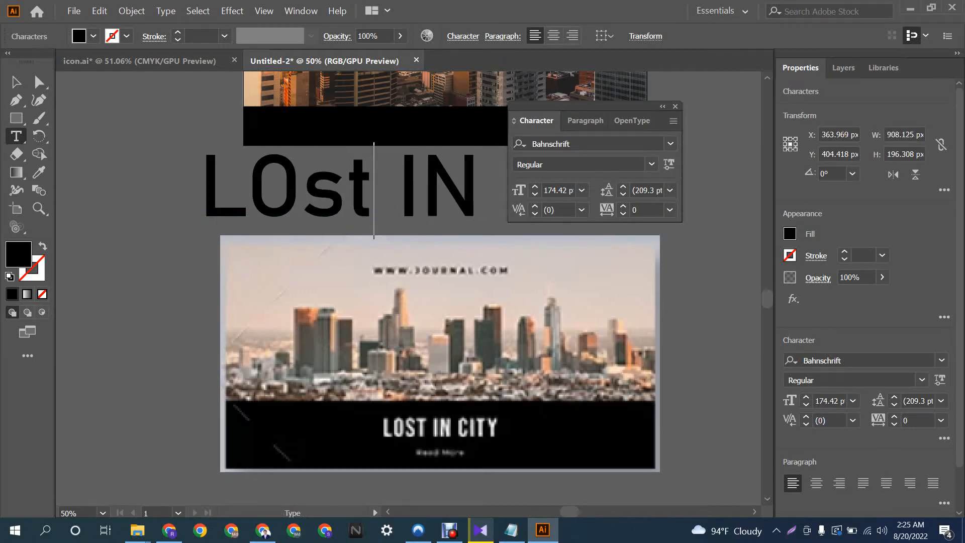
{"action": "key", "text": "BackSpace"}
{"action": "key", "text": "BackSpace"}
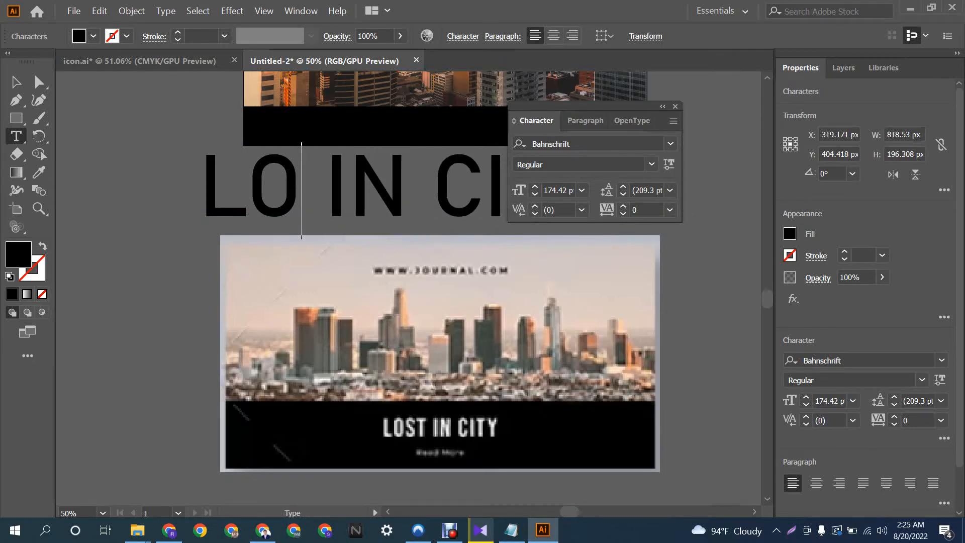
{"action": "type", "text": "ST"}
{"action": "key", "text": "Escape"}
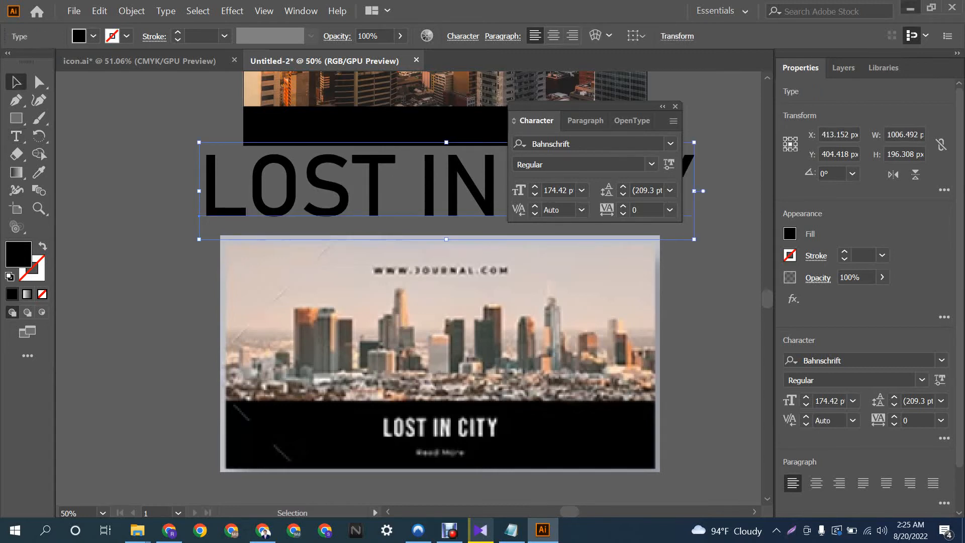
Step: Open the sourse Illustrator file from the Design sourse folder on the desktop, keeping the default substitutes for missing fonts
{"action": "left_click", "coordinate": [911, 8]}
{"action": "left_click", "coordinate": [893, 9]}
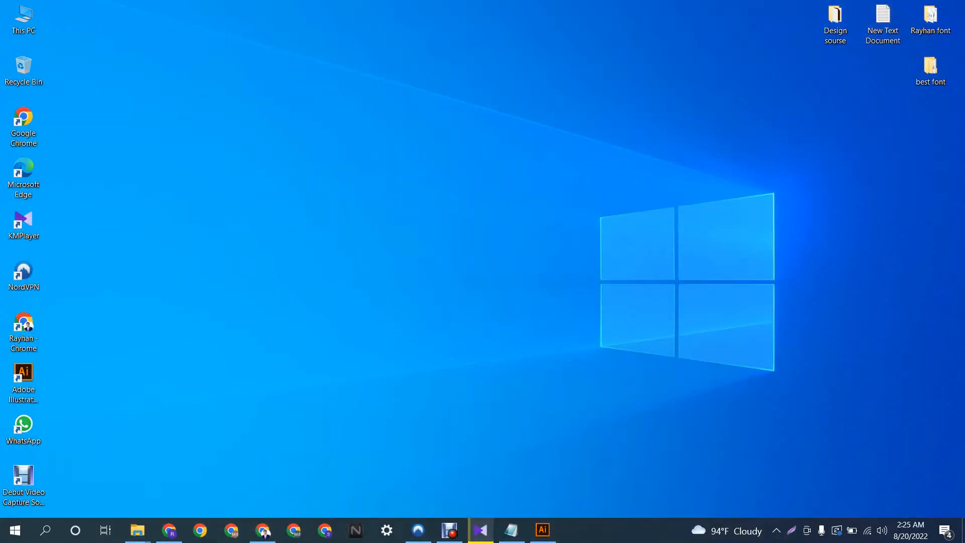
{"action": "double_click", "coordinate": [835, 20]}
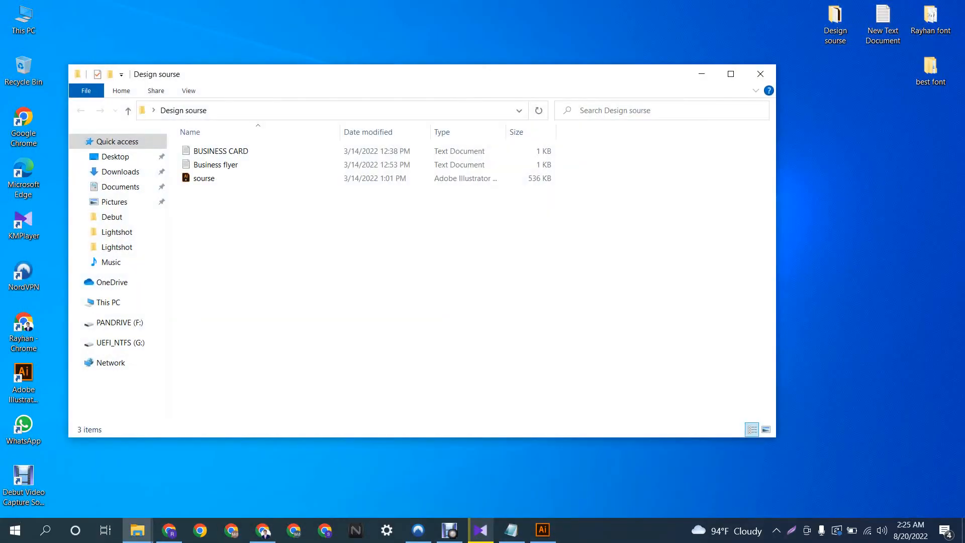
{"action": "left_click", "coordinate": [211, 179]}
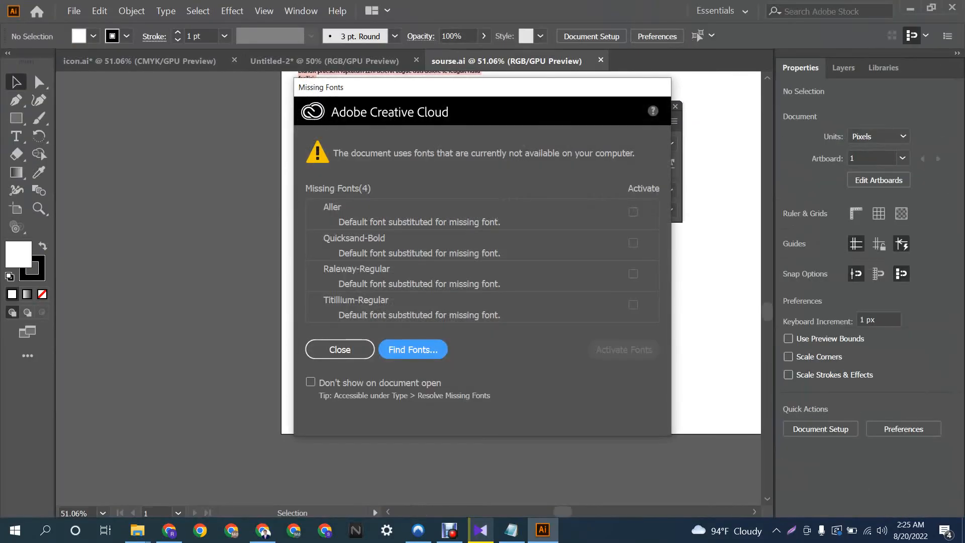
{"action": "left_click", "coordinate": [340, 349]}
Step: Examine the font samples in sourse.ai for a typeface matching the sample's LOST IN CITY title
{"action": "scroll", "coordinate": [521, 289], "scroll_direction": "up", "scroll_amount": 5}
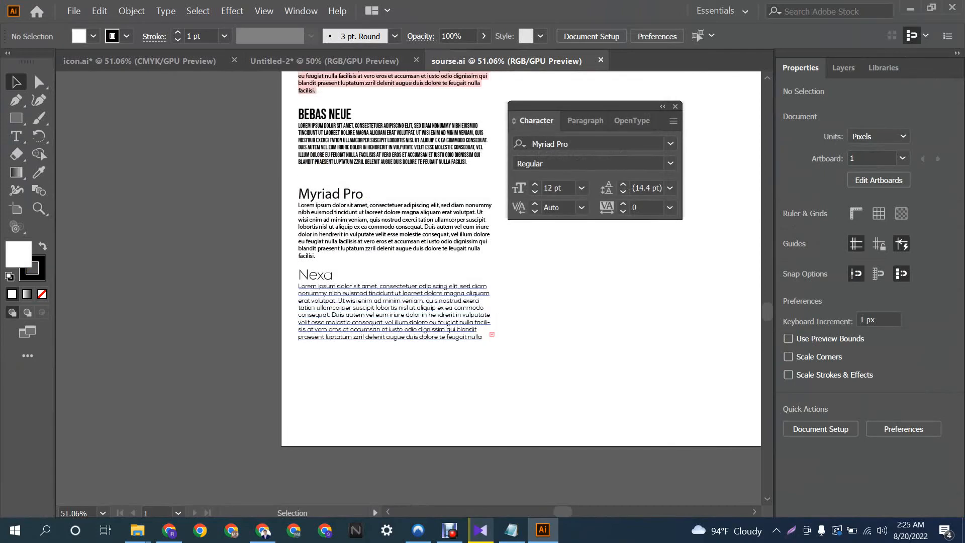
{"action": "scroll", "coordinate": [521, 289], "scroll_direction": "up", "scroll_amount": 3}
{"action": "scroll", "coordinate": [408, 289], "scroll_direction": "up", "scroll_amount": 5}
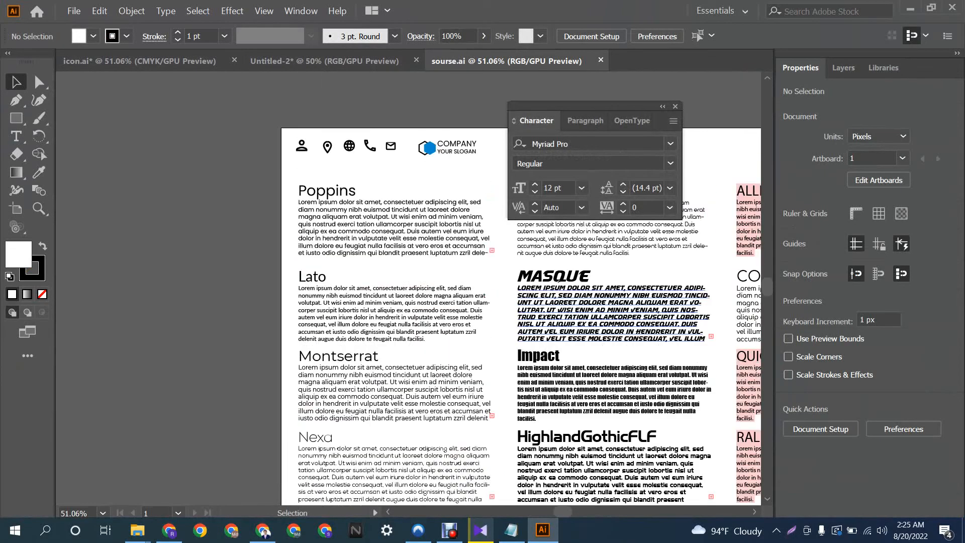
{"action": "key", "text": "space"}
{"action": "left_click_drag", "start_coordinate": [533, 312], "coordinate": [277, 320]}
{"action": "scroll", "coordinate": [384, 325], "scroll_direction": "up", "scroll_amount": 3}
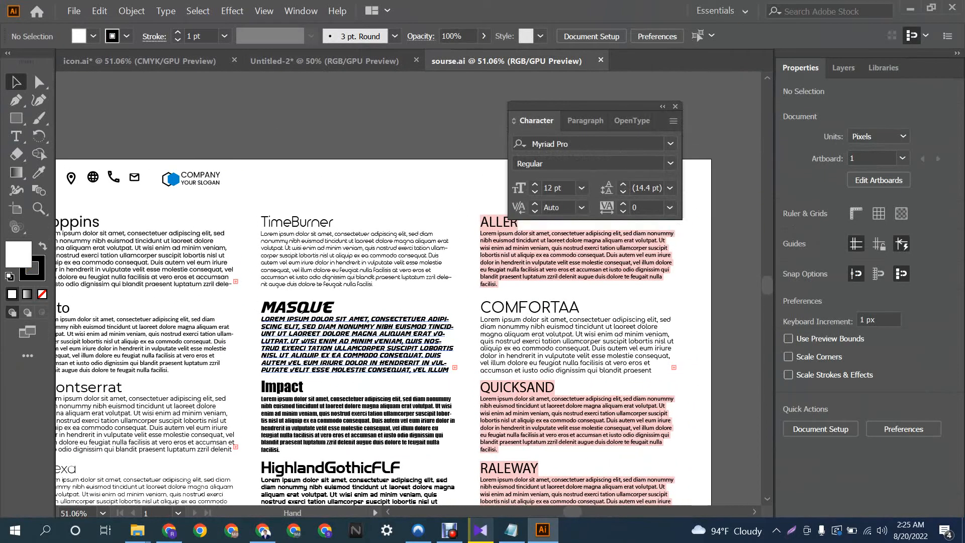
{"action": "scroll", "coordinate": [352, 301], "scroll_direction": "down", "scroll_amount": 3}
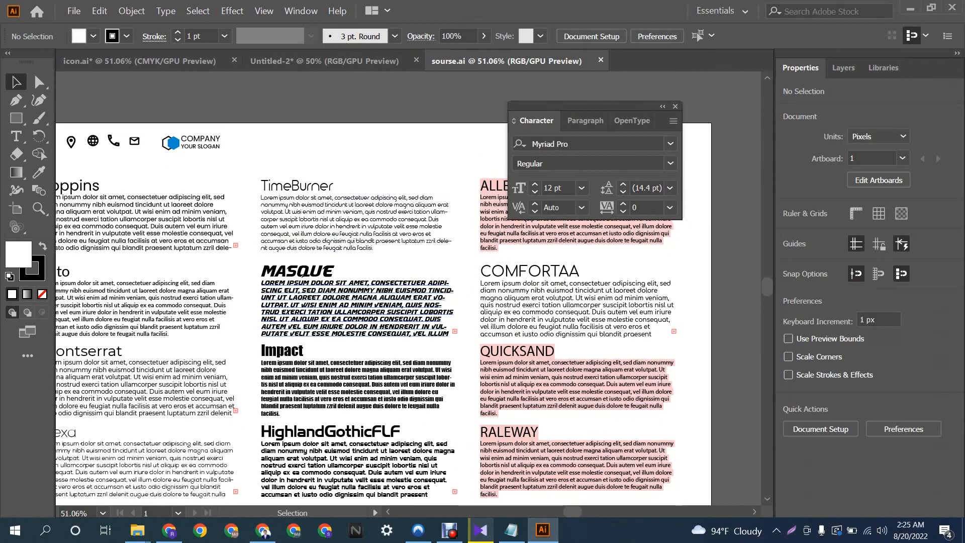
{"action": "key", "text": "space"}
{"action": "left_click_drag", "start_coordinate": [325, 297], "coordinate": [555, 320]}
{"action": "scroll", "coordinate": [508, 312], "scroll_direction": "down", "scroll_amount": 7}
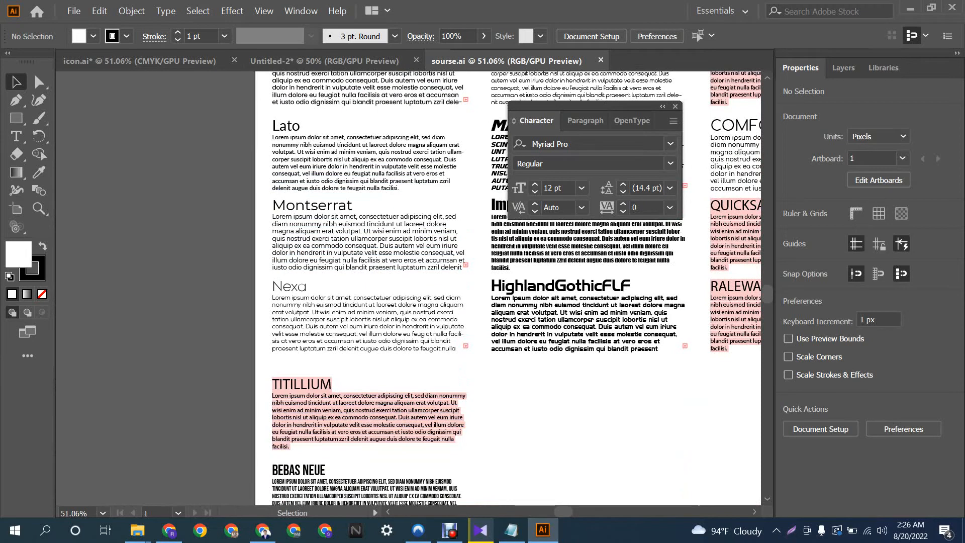
{"action": "left_click_drag", "start_coordinate": [528, 393], "coordinate": [452, 279]}
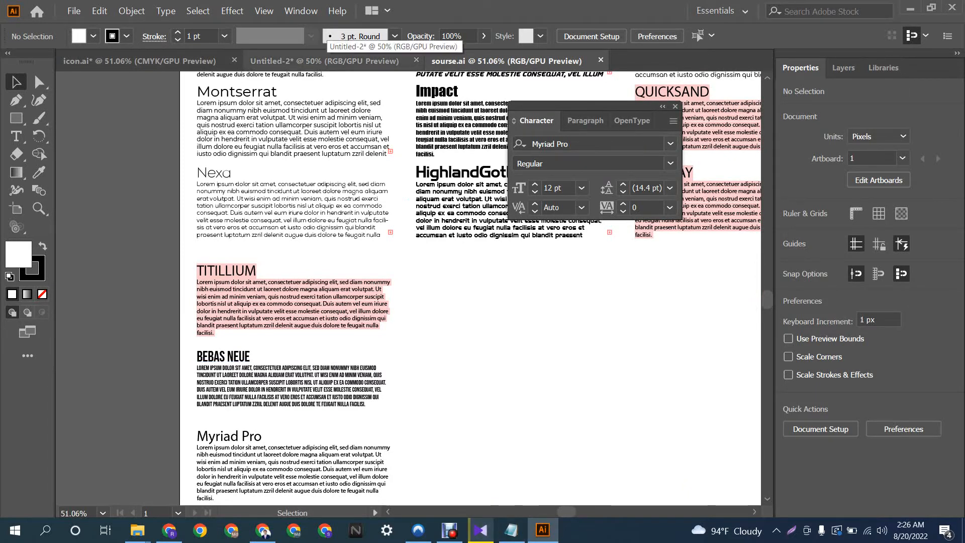
Step: Return to the Untitled-2 document, set the title's font to Bebas and move the title down 33 px, clear of the black band
{"action": "left_click", "coordinate": [325, 61]}
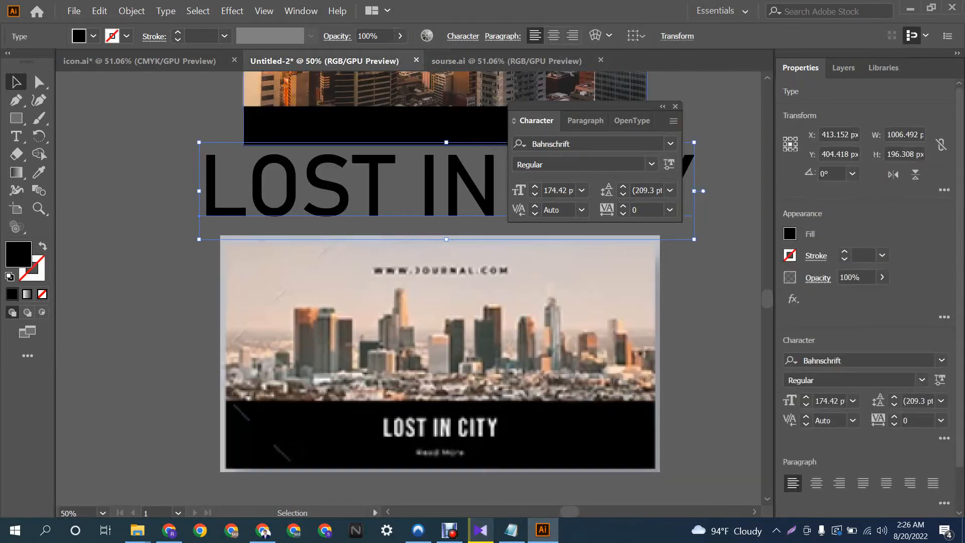
{"action": "left_click", "coordinate": [671, 144]}
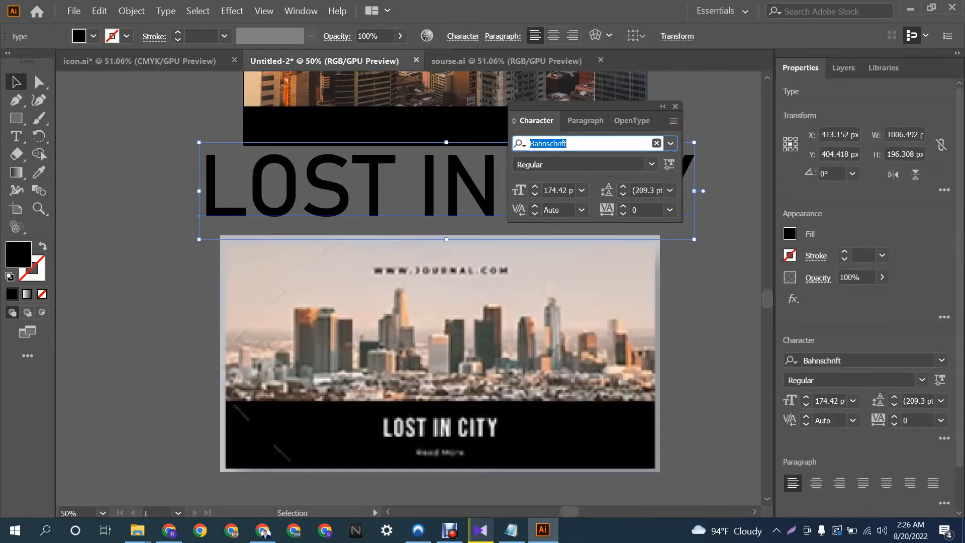
{"action": "type", "text": "beba"}
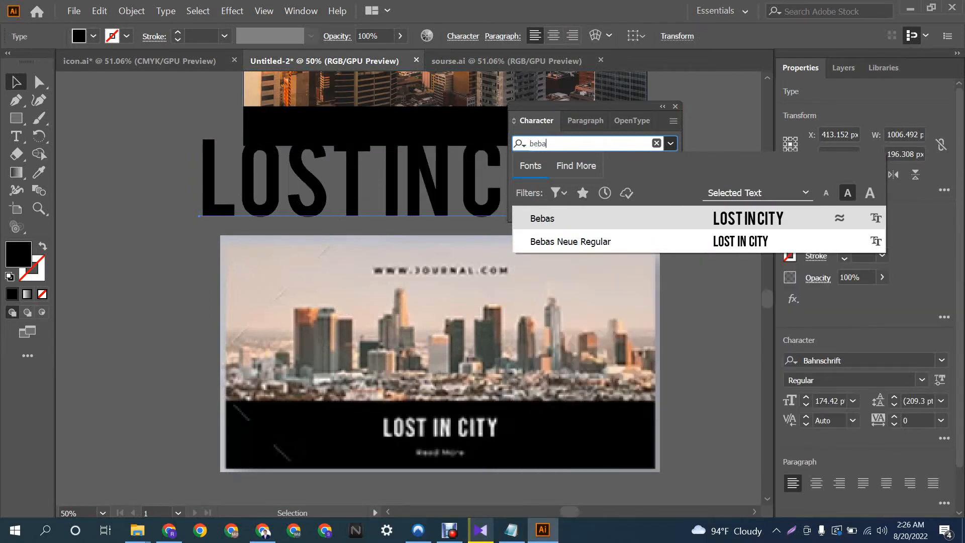
{"action": "left_click", "coordinate": [579, 219]}
{"action": "scroll", "coordinate": [427, 287], "scroll_direction": "up", "scroll_amount": 2}
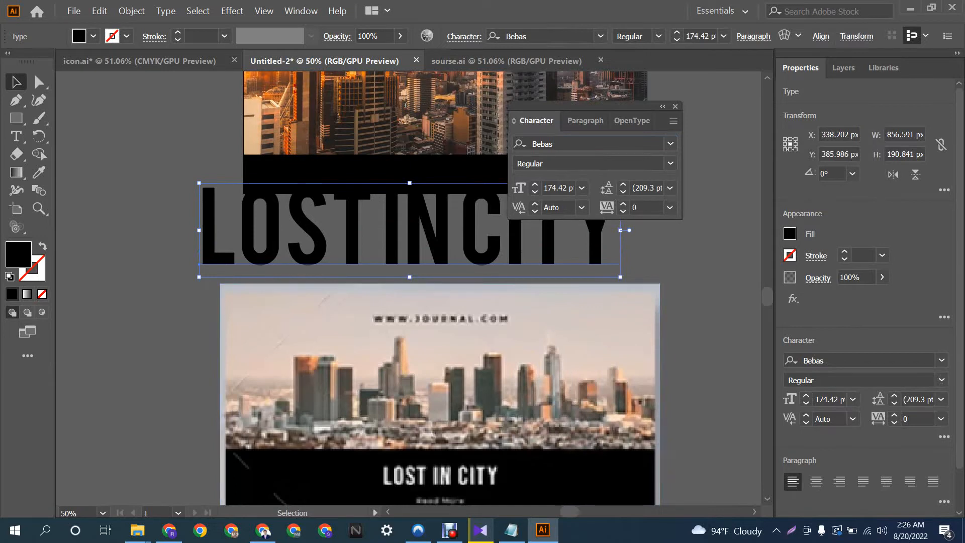
{"action": "key", "text": "ctrl+shift+a"}
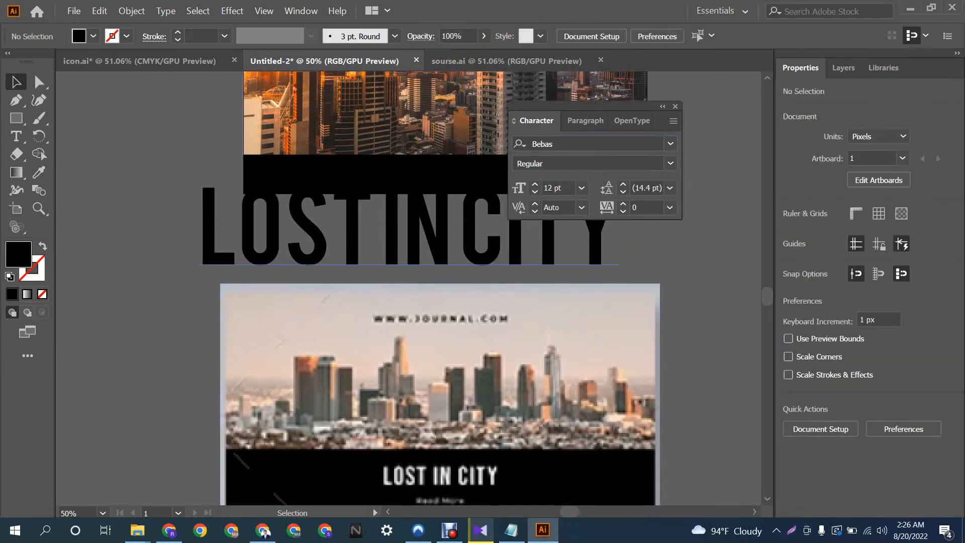
{"action": "left_click_drag", "start_coordinate": [427, 231], "coordinate": [428, 248]}
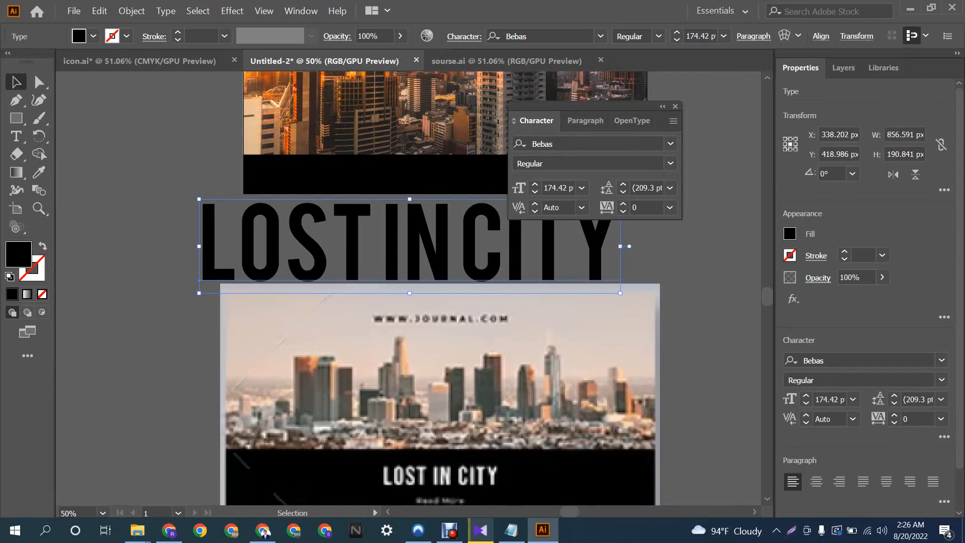
Step: Change the LOST IN CITY title's fill colour to white (FFFFFF)
{"action": "key", "text": "i"}
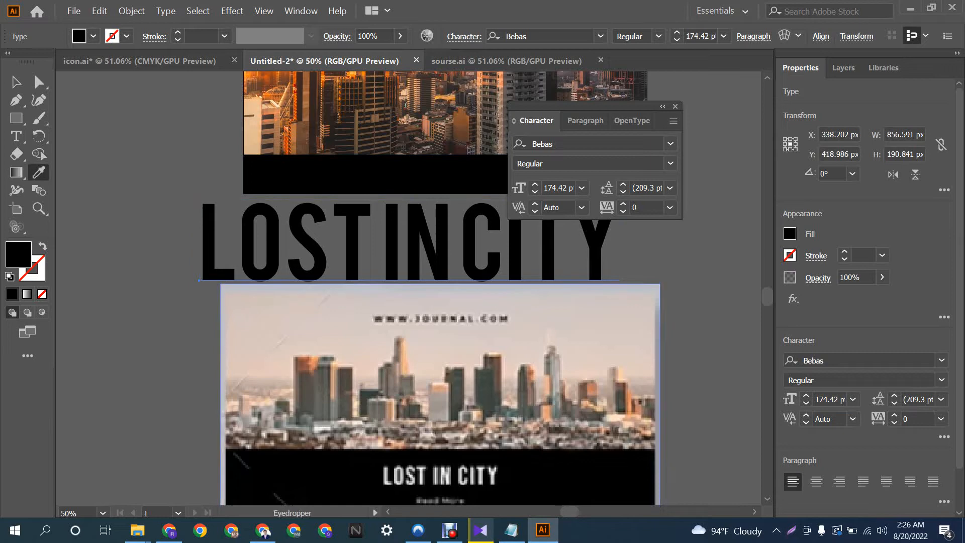
{"action": "double_click", "coordinate": [19, 253]}
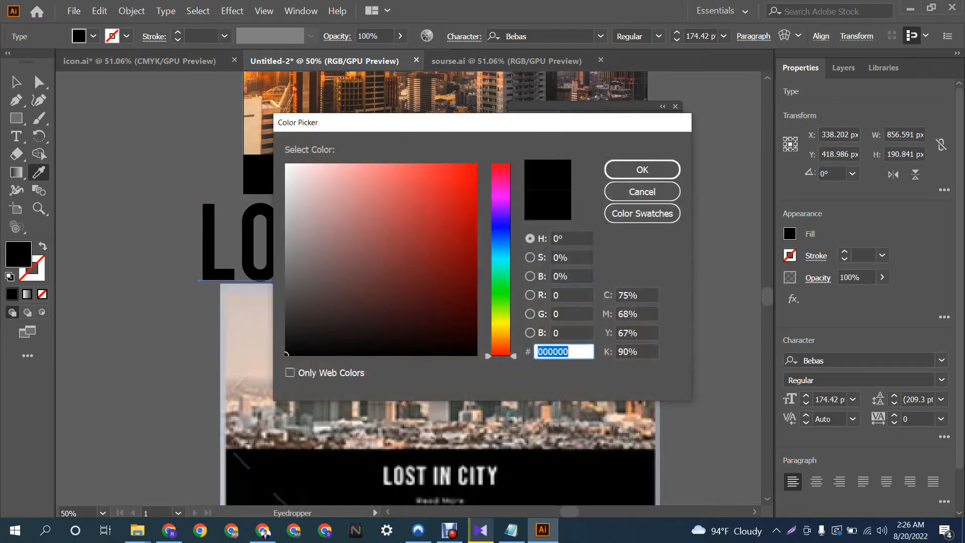
{"action": "left_click", "coordinate": [286, 165]}
{"action": "left_click", "coordinate": [642, 170]}
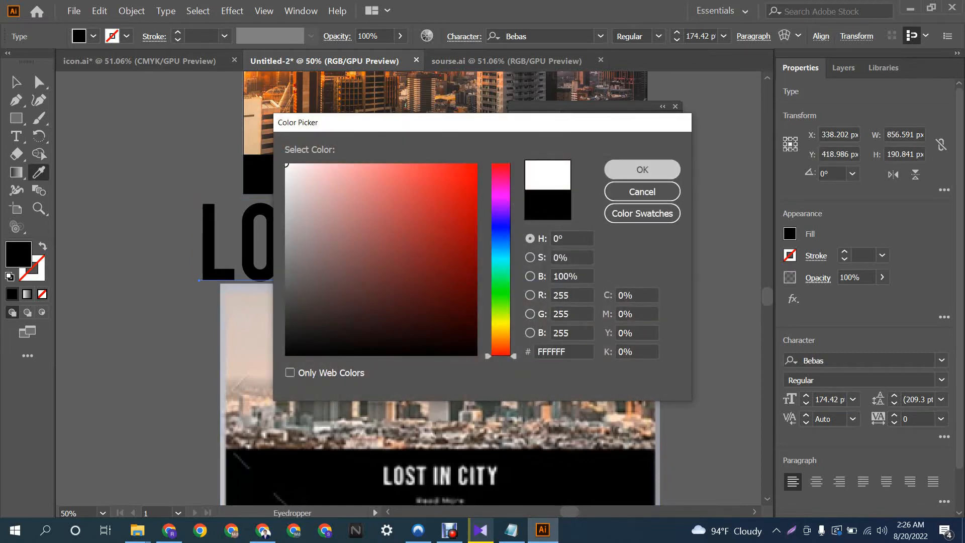
{"action": "key", "text": "v"}
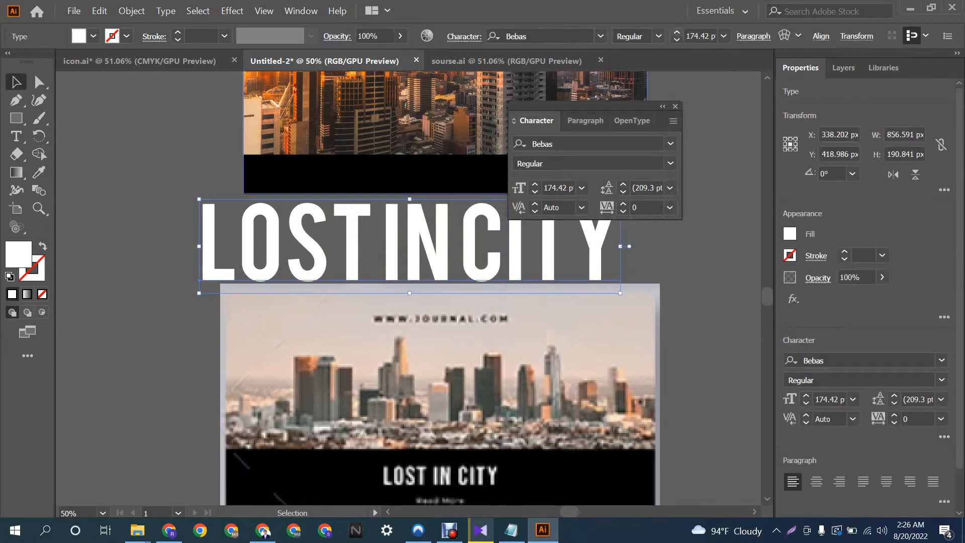
Step: Set the title's font size to 35 pt and move it onto the black band at the cover's lower edge
{"action": "left_click", "coordinate": [677, 40]}
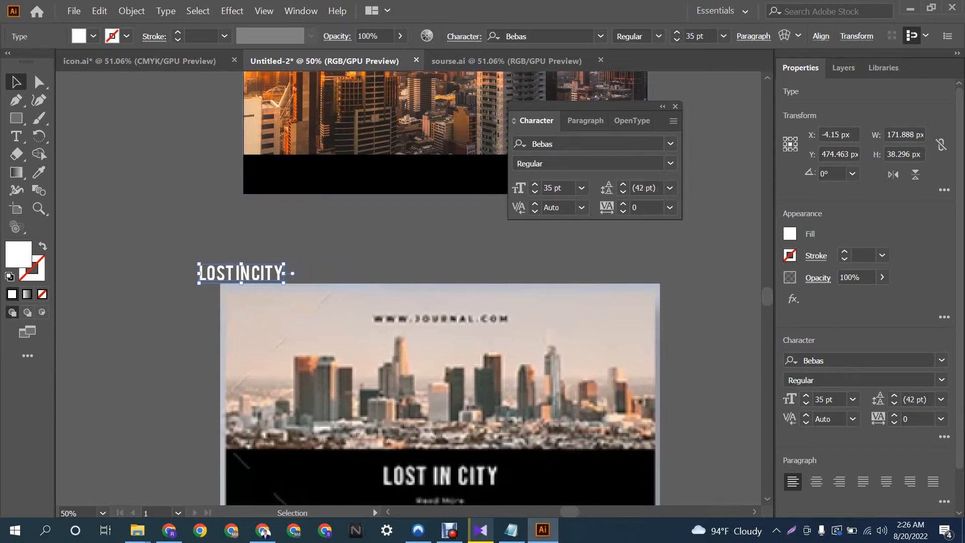
{"action": "left_click_drag", "start_coordinate": [270, 280], "coordinate": [440, 182]}
{"action": "left_click", "coordinate": [455, 234]}
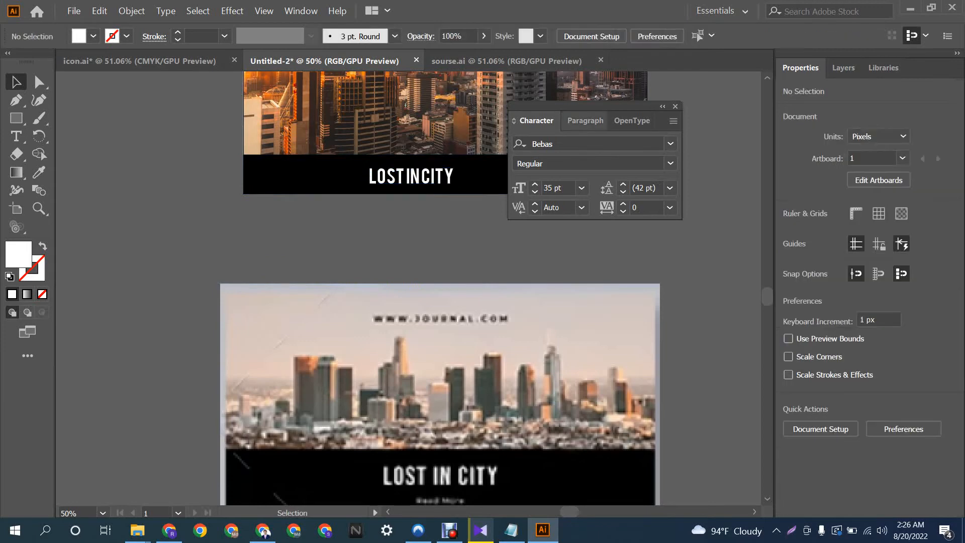
Step: Rearrange the floating Character, OpenType and Paragraph panels into one group clear of the cover's black band
{"action": "left_click_drag", "start_coordinate": [586, 121], "coordinate": [770, 110]}
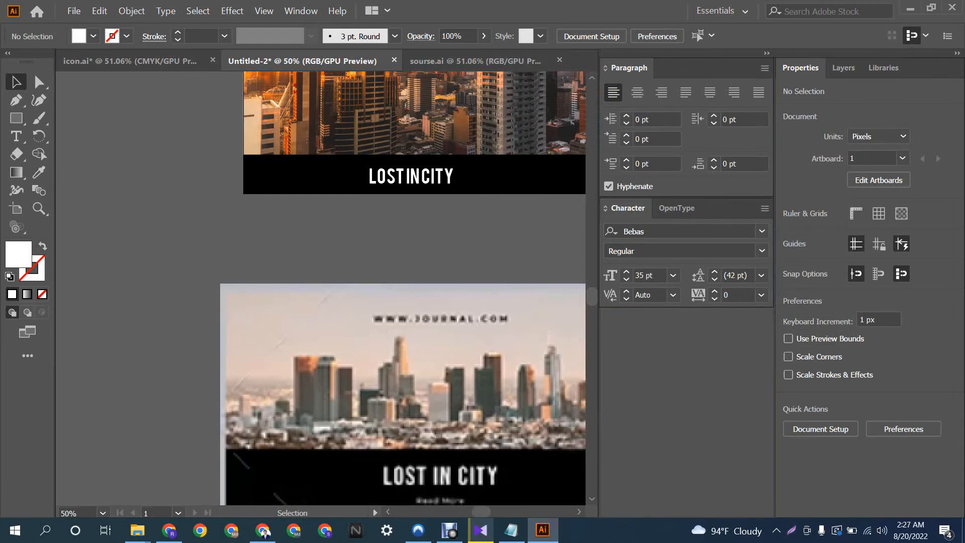
{"action": "left_click_drag", "start_coordinate": [628, 68], "coordinate": [151, 208]}
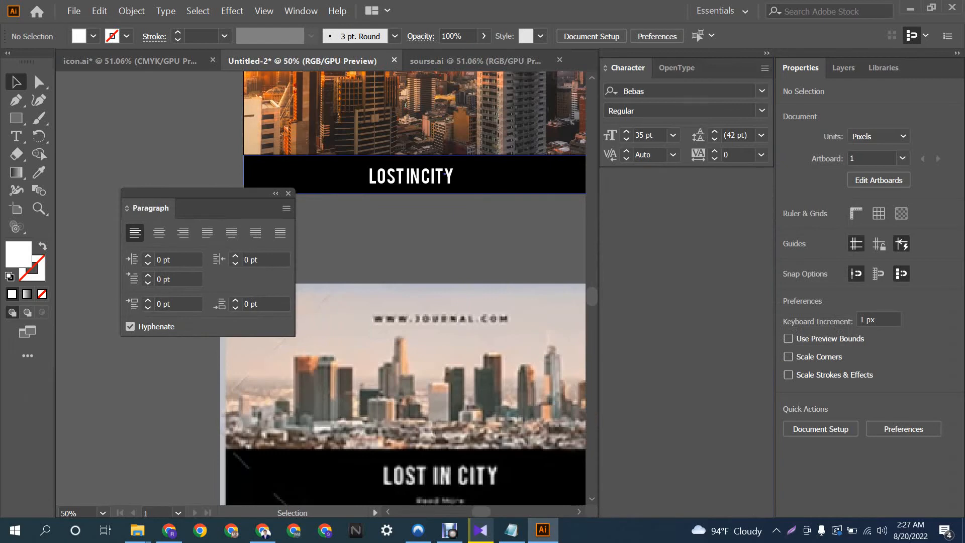
{"action": "left_click_drag", "start_coordinate": [628, 67], "coordinate": [366, 213]}
{"action": "left_click_drag", "start_coordinate": [151, 207], "coordinate": [676, 232]}
{"action": "left_click", "coordinate": [362, 212]}
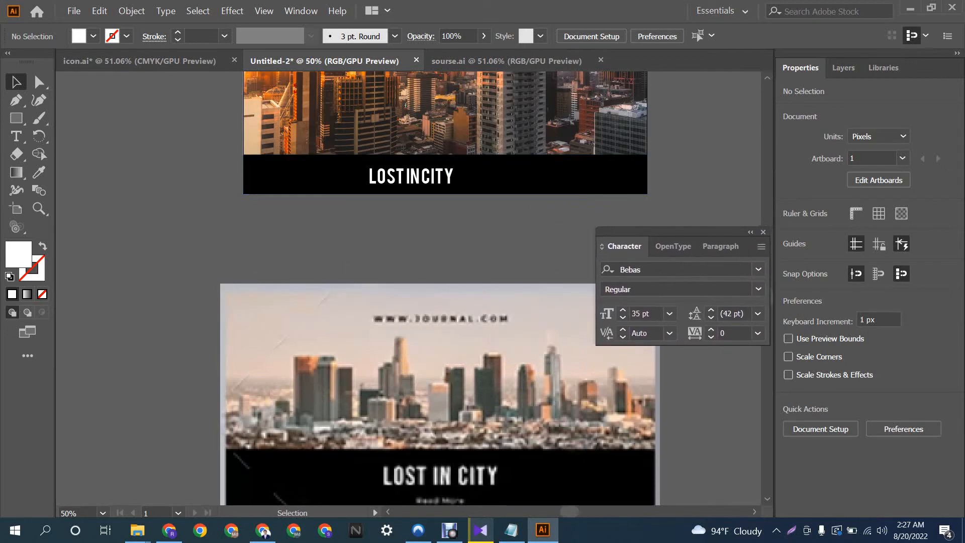
Step: Widen the title's word gaps by adding an extra space on each side of IN
{"action": "double_click", "coordinate": [404, 176]}
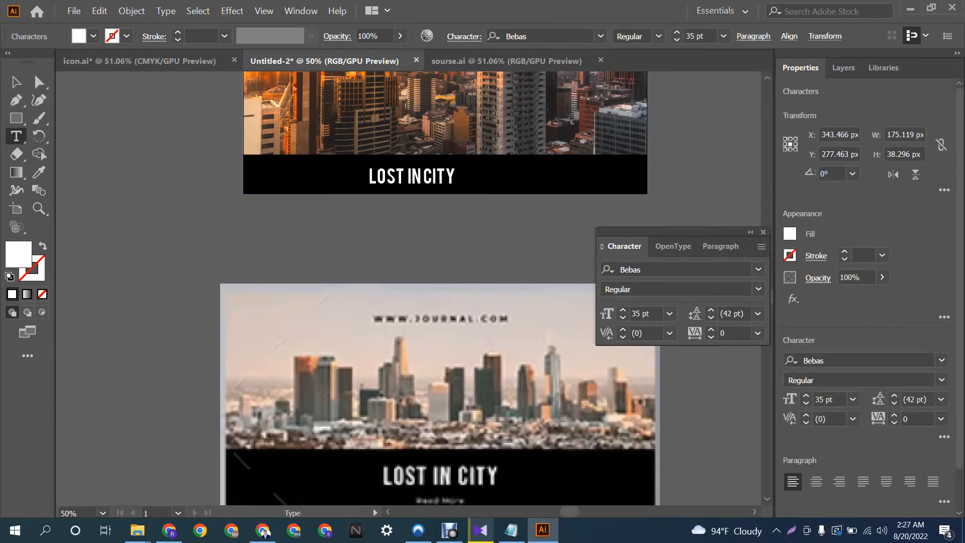
{"action": "left_click", "coordinate": [16, 82]}
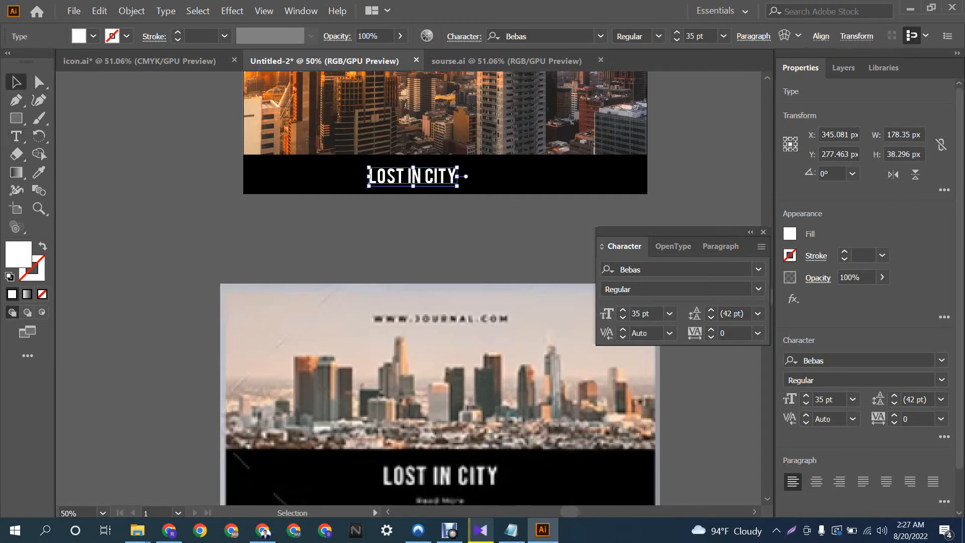
{"action": "left_click", "coordinate": [433, 232]}
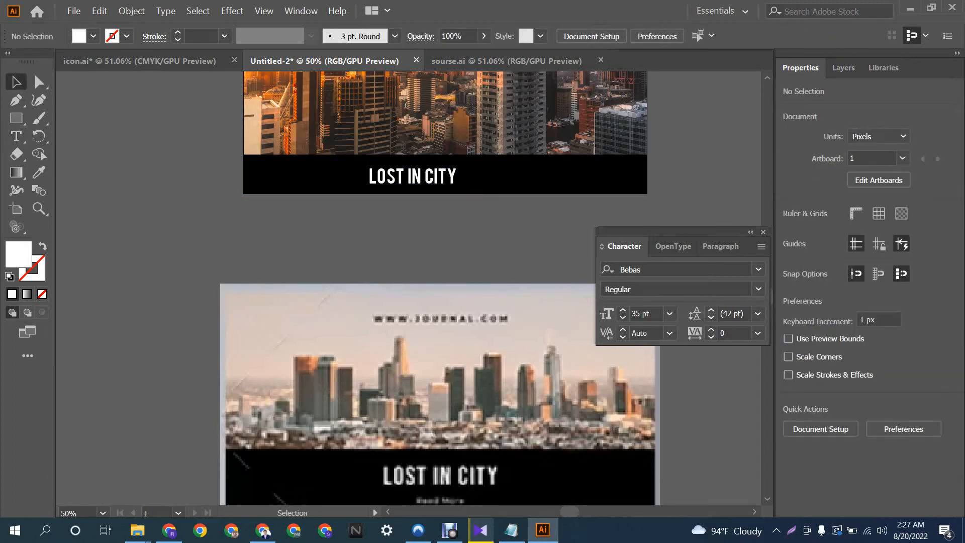
Step: Lock the clipped skyline photo behind the black band and title
{"action": "left_click_drag", "start_coordinate": [564, 219], "coordinate": [506, 138]}
{"action": "left_click", "coordinate": [508, 229]}
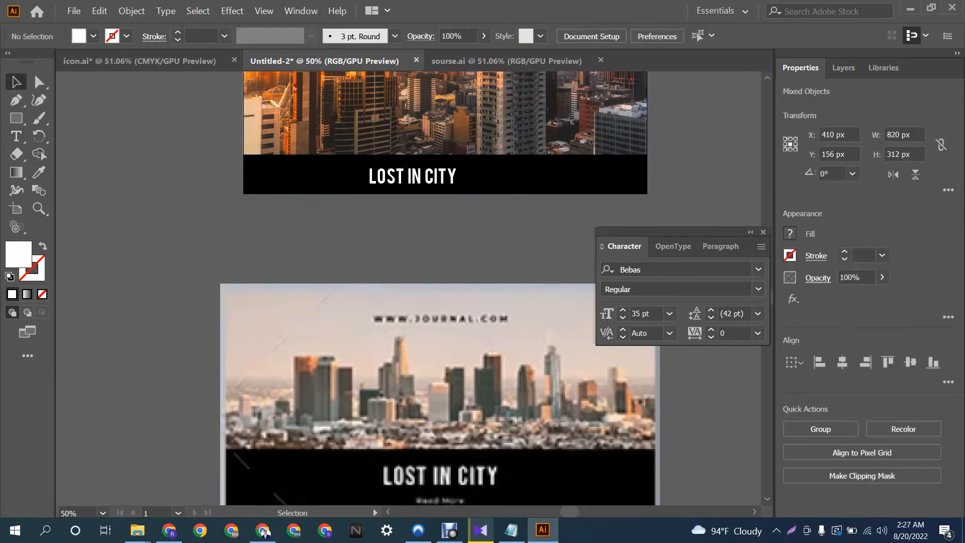
{"action": "left_click_drag", "start_coordinate": [508, 226], "coordinate": [428, 139]}
{"action": "key", "text": "ctrl+7"}
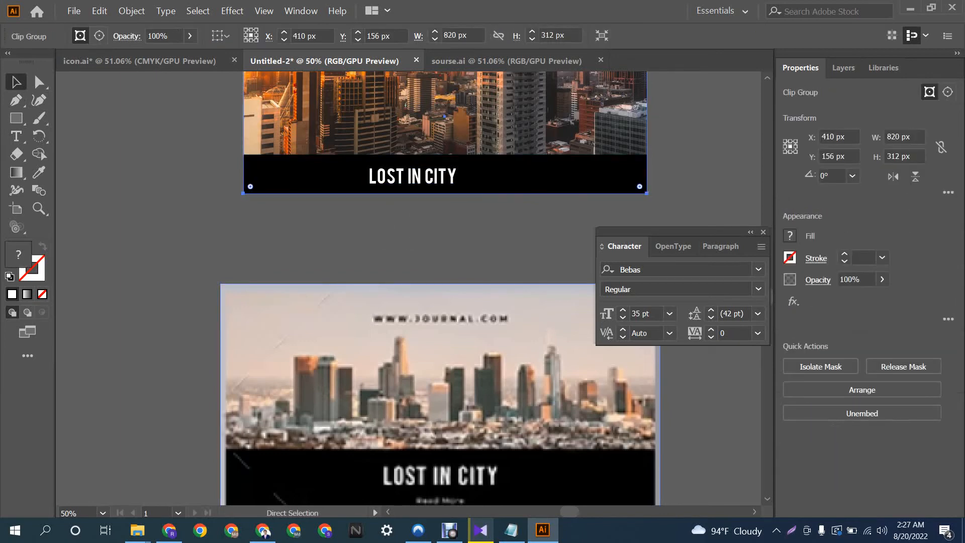
{"action": "key", "text": "ctrl+2"}
Step: Centre the title horizontally and vertically on the black band
{"action": "left_click_drag", "start_coordinate": [492, 218], "coordinate": [433, 176]}
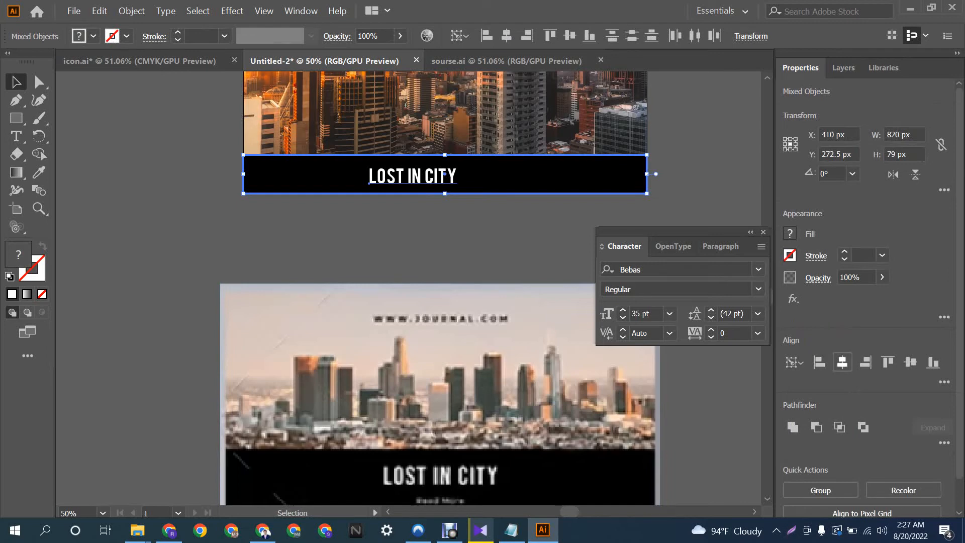
{"action": "left_click", "coordinate": [842, 362]}
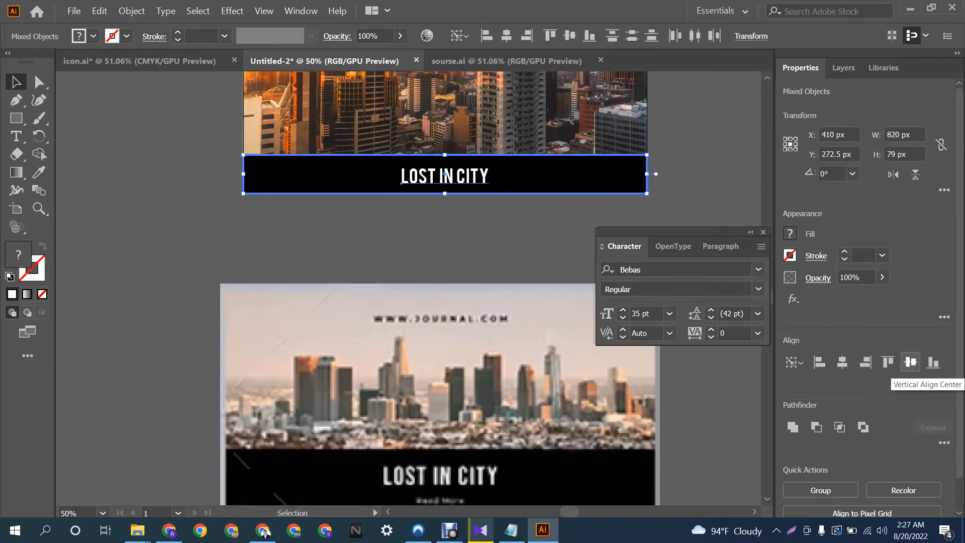
{"action": "left_click", "coordinate": [911, 362]}
{"action": "key", "text": "ctrl+shift+a"}
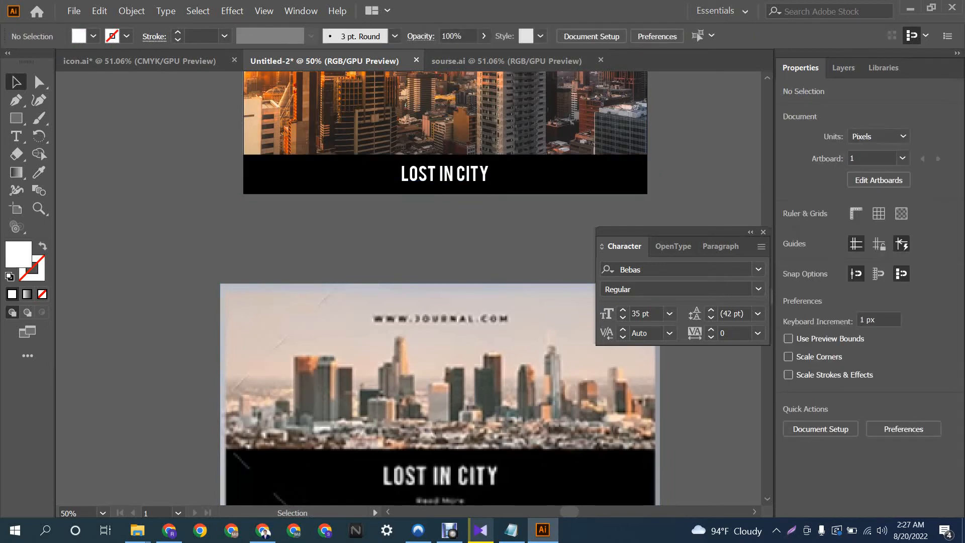
Step: Try stretching the black band upward to a height of 118 px
{"action": "scroll", "coordinate": [441, 372], "scroll_direction": "down", "scroll_amount": 4}
{"action": "scroll", "coordinate": [440, 372], "scroll_direction": "up", "scroll_amount": 3}
{"action": "scroll", "coordinate": [440, 372], "scroll_direction": "down", "scroll_amount": 4}
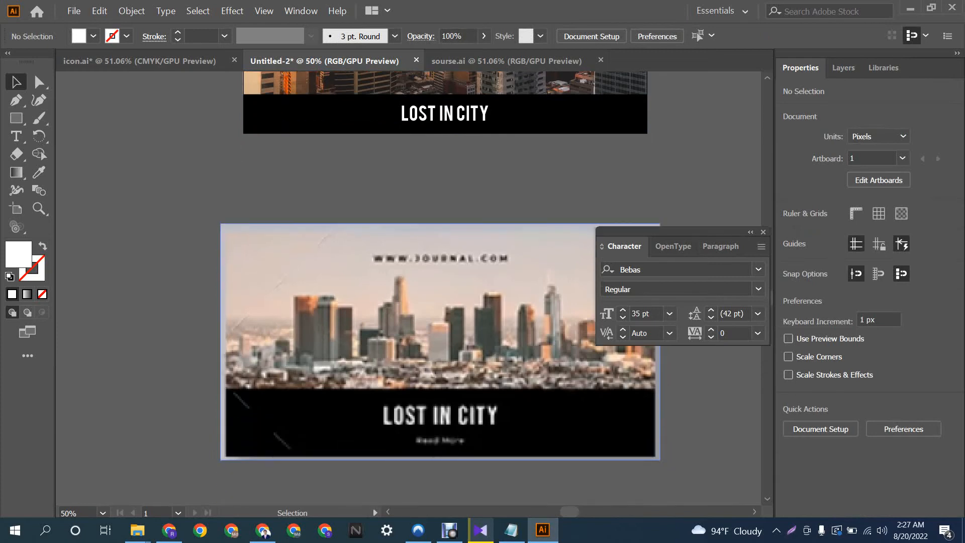
{"action": "scroll", "coordinate": [440, 372], "scroll_direction": "up", "scroll_amount": 7}
{"action": "left_click", "coordinate": [523, 204]}
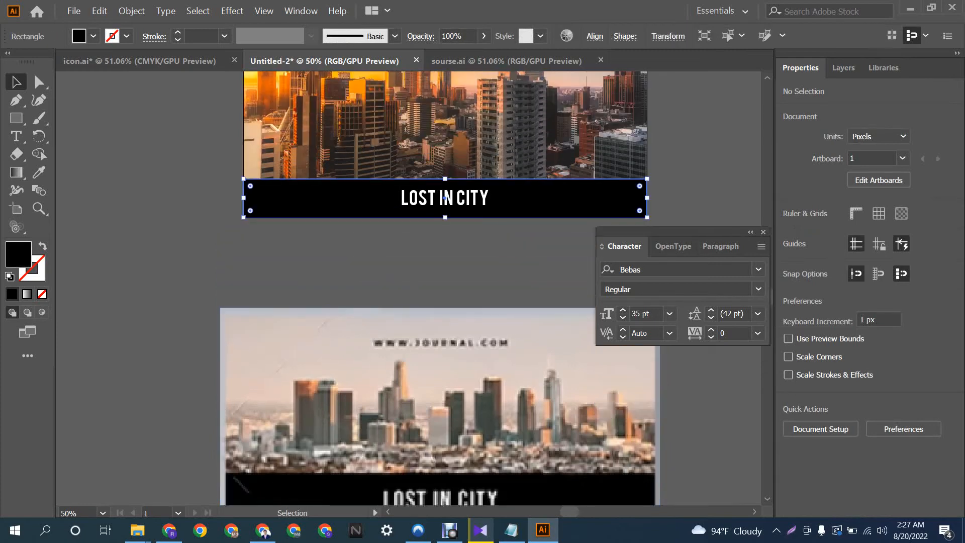
{"action": "left_click_drag", "start_coordinate": [445, 179], "coordinate": [445, 159]}
{"action": "left_click", "coordinate": [455, 257]}
Step: Try repositioning the title vertically inside the taller black band, comparing it with the sample's layout
{"action": "left_click_drag", "start_coordinate": [457, 193], "coordinate": [457, 172]}
{"action": "left_click", "coordinate": [457, 259]}
{"action": "scroll", "coordinate": [457, 259], "scroll_direction": "down", "scroll_amount": 2}
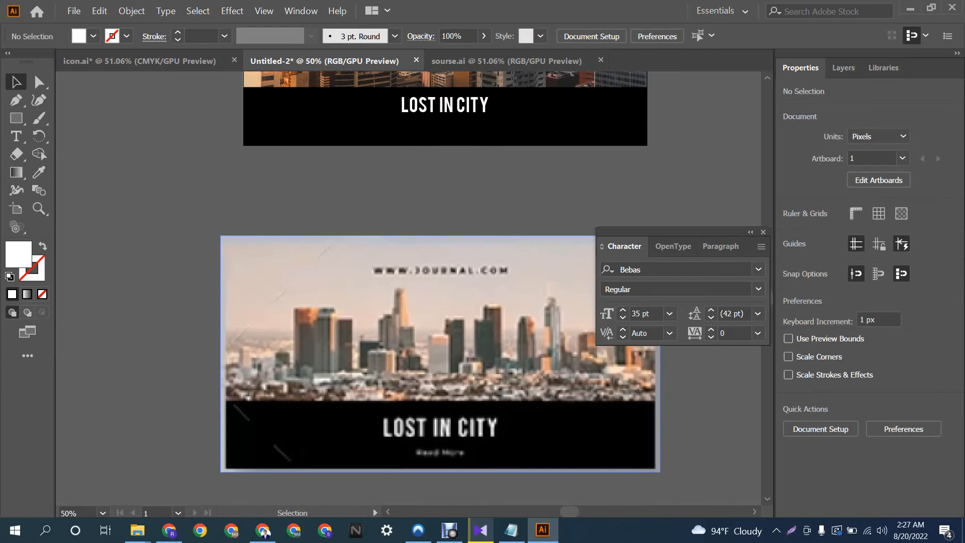
{"action": "scroll", "coordinate": [441, 289], "scroll_direction": "up", "scroll_amount": 7}
{"action": "scroll", "coordinate": [441, 289], "scroll_direction": "down", "scroll_amount": 7}
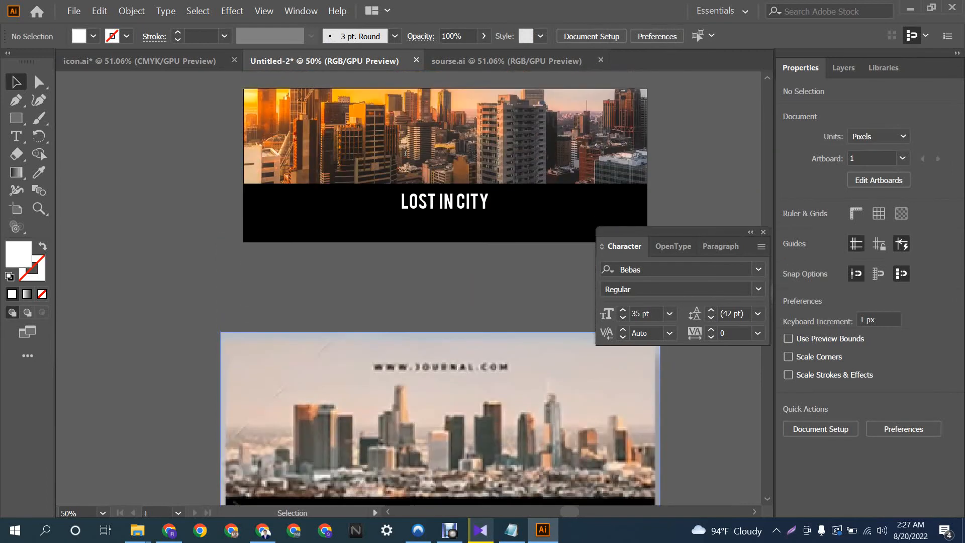
{"action": "scroll", "coordinate": [441, 289], "scroll_direction": "up", "scroll_amount": 2}
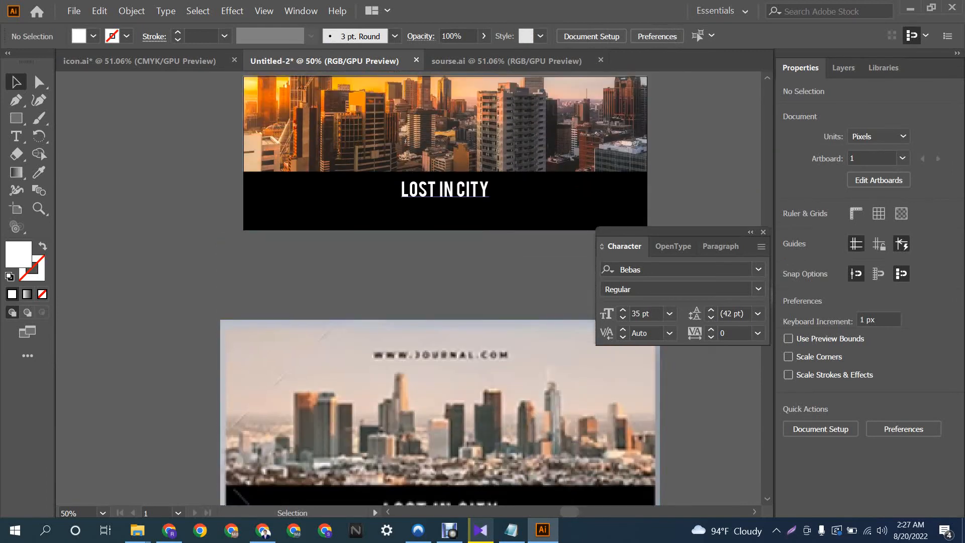
{"action": "left_click_drag", "start_coordinate": [473, 190], "coordinate": [473, 208]}
{"action": "left_click", "coordinate": [526, 206]}
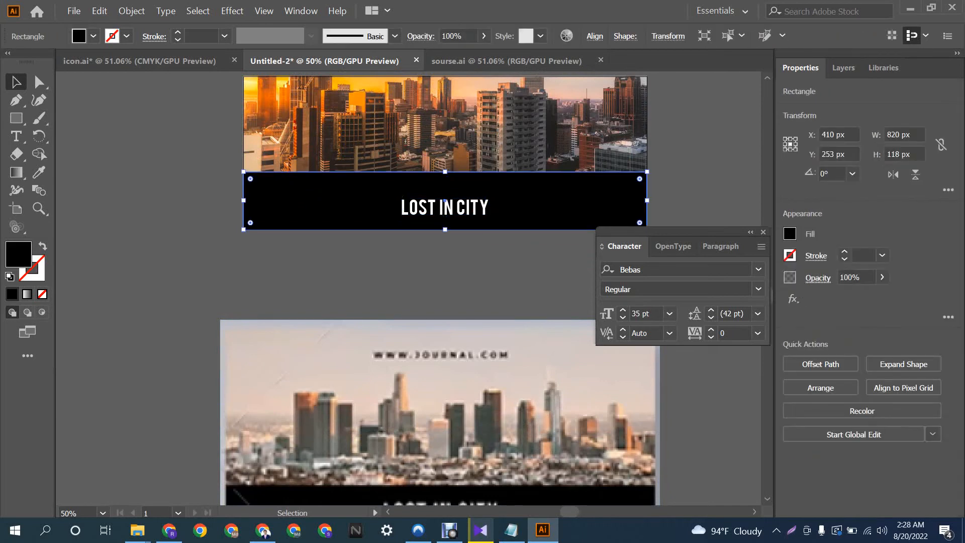
Step: Undo the title moves and the black band's height increase
{"action": "key", "text": "ctrl+z"}
{"action": "key", "text": "ctrl+z"}
{"action": "key", "text": "ctrl+z"}
{"action": "left_click", "coordinate": [526, 271]}
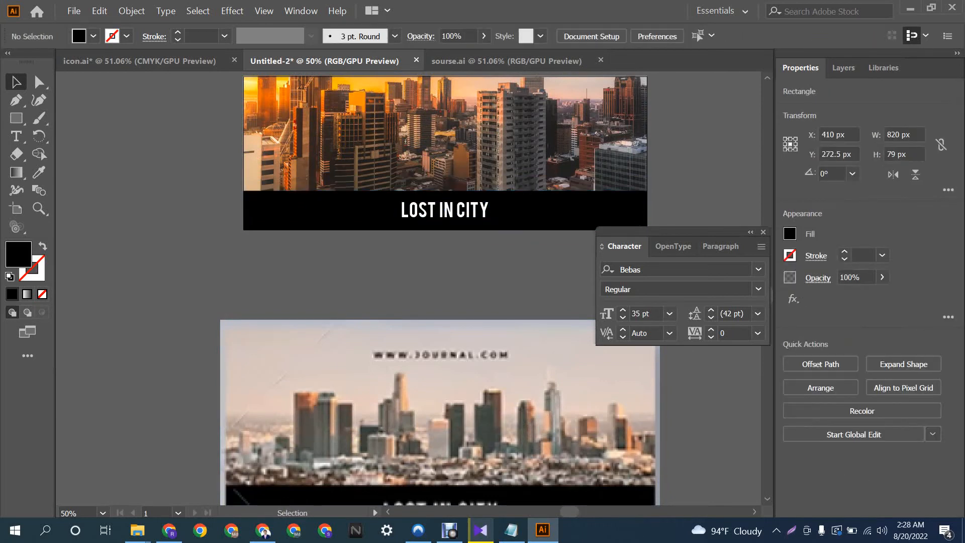
Step: Compare the cover with the Lost in City sample and delete the sample image beneath it
{"action": "scroll", "coordinate": [526, 272], "scroll_direction": "up", "scroll_amount": 3}
{"action": "scroll", "coordinate": [441, 332], "scroll_direction": "down", "scroll_amount": 5}
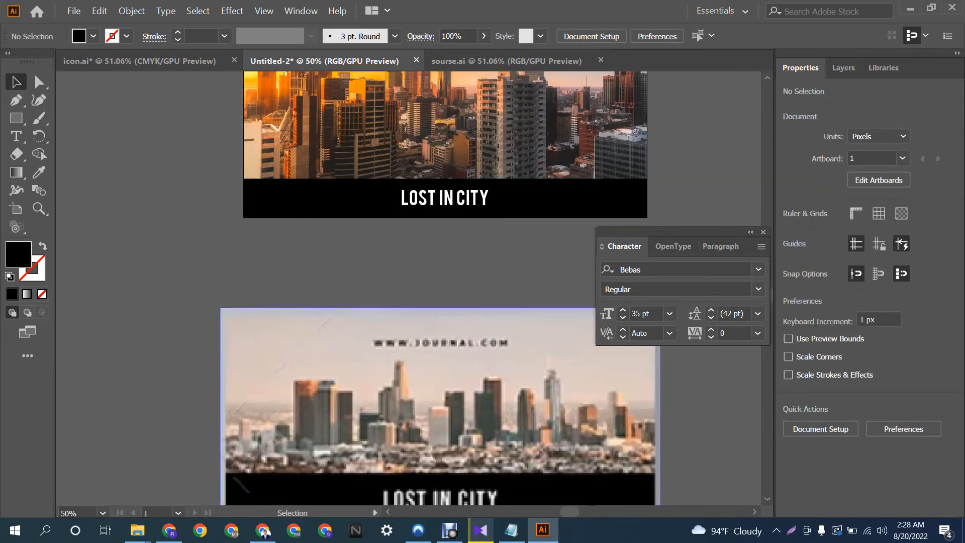
{"action": "scroll", "coordinate": [441, 302], "scroll_direction": "up", "scroll_amount": 2}
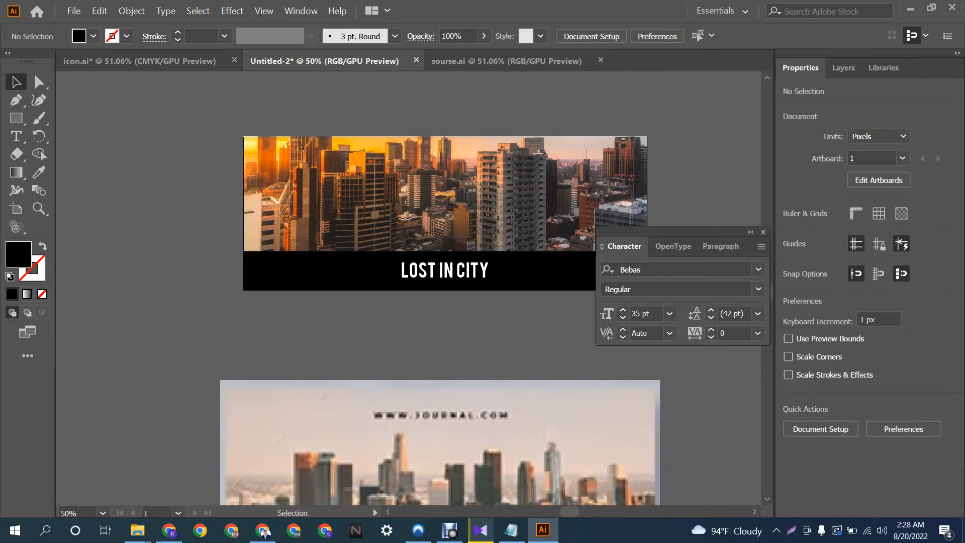
{"action": "scroll", "coordinate": [440, 302], "scroll_direction": "down", "scroll_amount": 4}
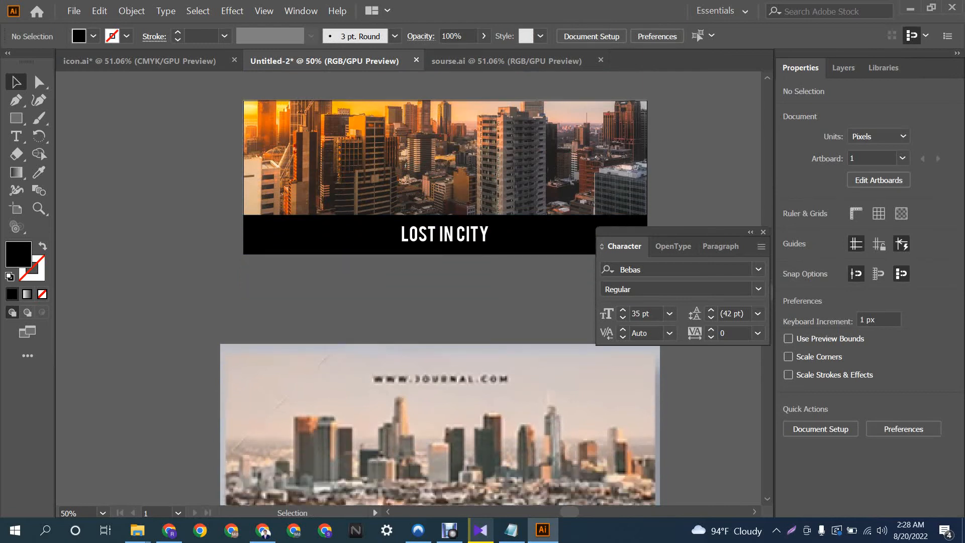
{"action": "scroll", "coordinate": [440, 301], "scroll_direction": "up", "scroll_amount": 2}
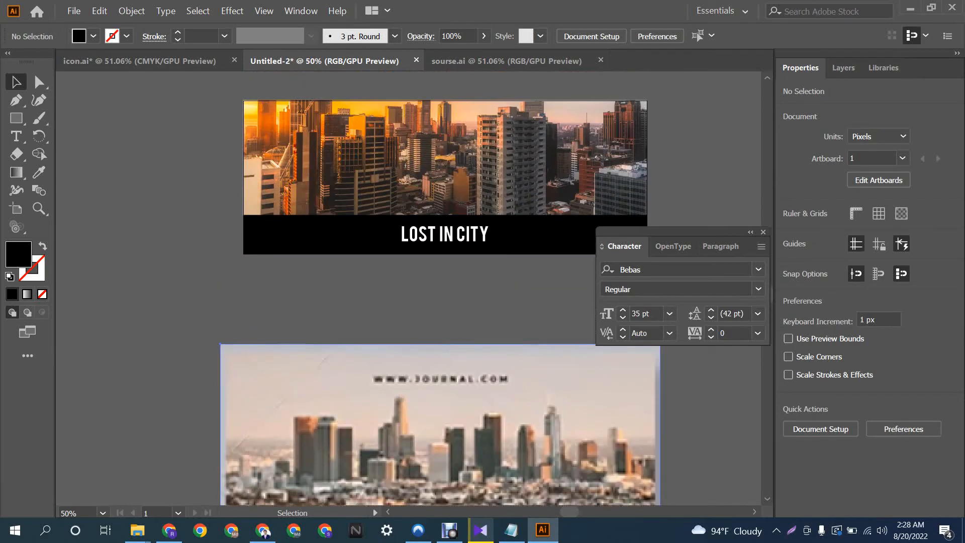
{"action": "left_click", "coordinate": [383, 423]}
{"action": "key", "text": "Delete"}
{"action": "left_click_drag", "start_coordinate": [432, 302], "coordinate": [331, 383]}
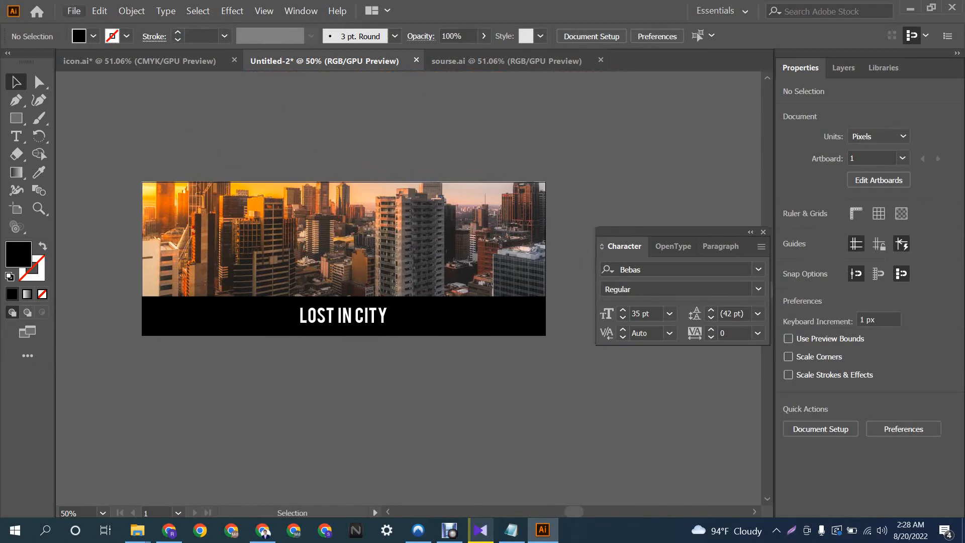
{"action": "left_click", "coordinate": [74, 10]}
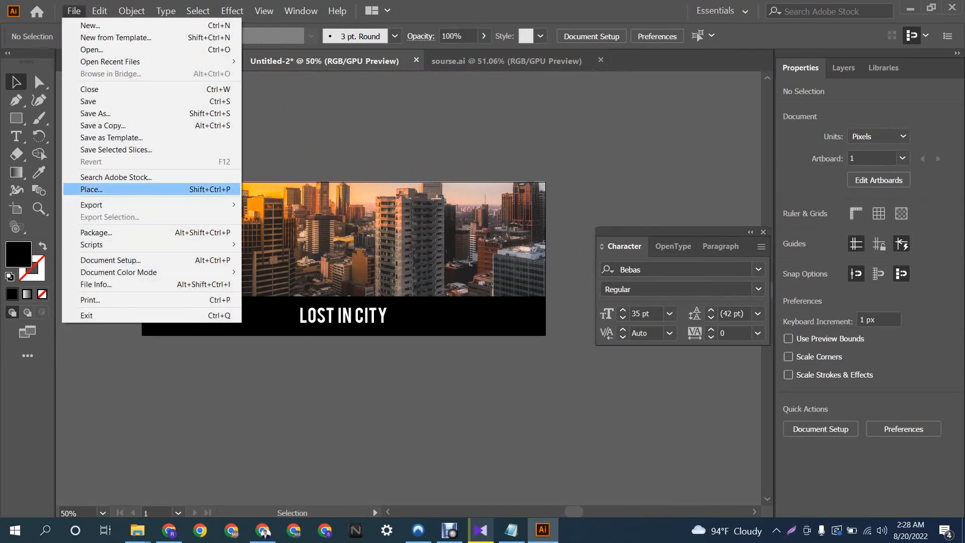
{"action": "left_click", "coordinate": [92, 189]}
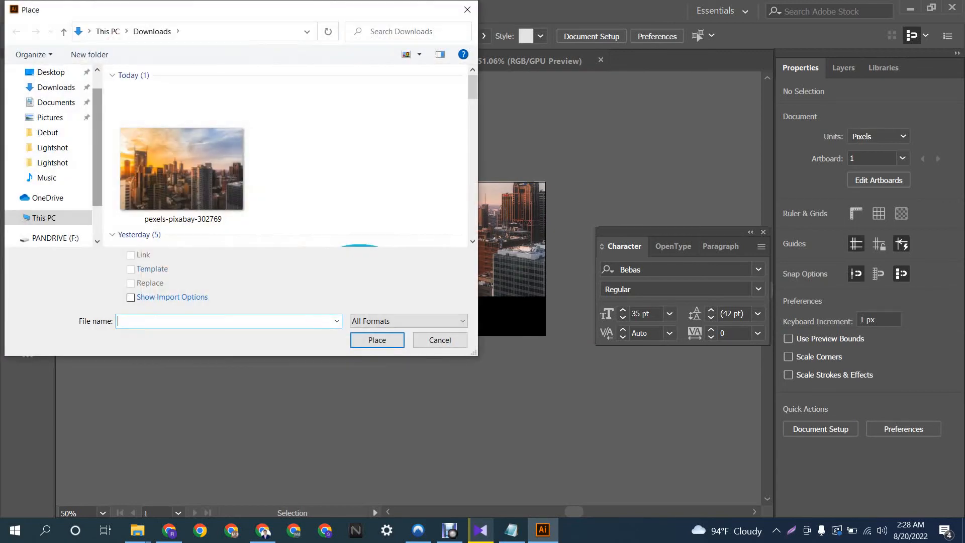
{"action": "left_click", "coordinate": [467, 10]}
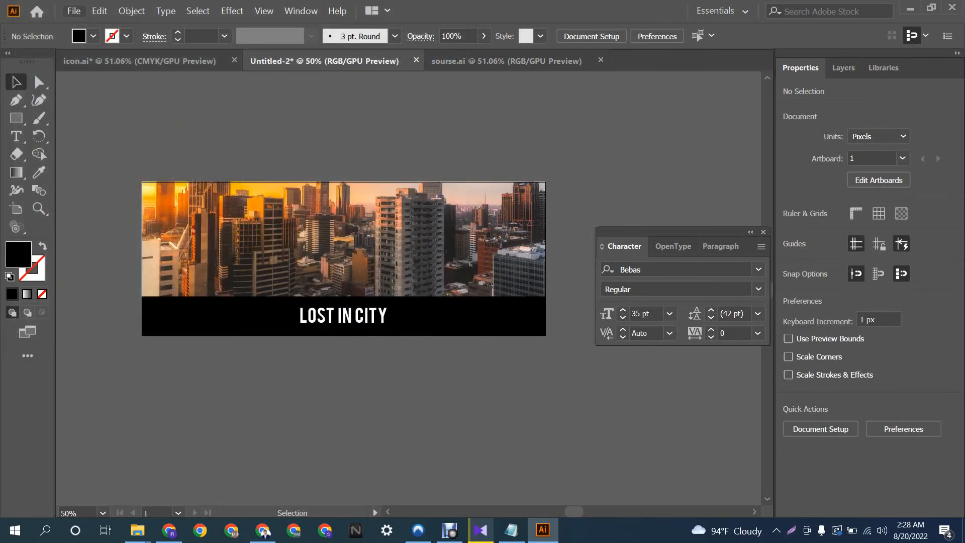
Step: Export the cover to Downloads as a PNG named "facebook cover 1", using artboards with all of them included
{"action": "left_click", "coordinate": [73, 10]}
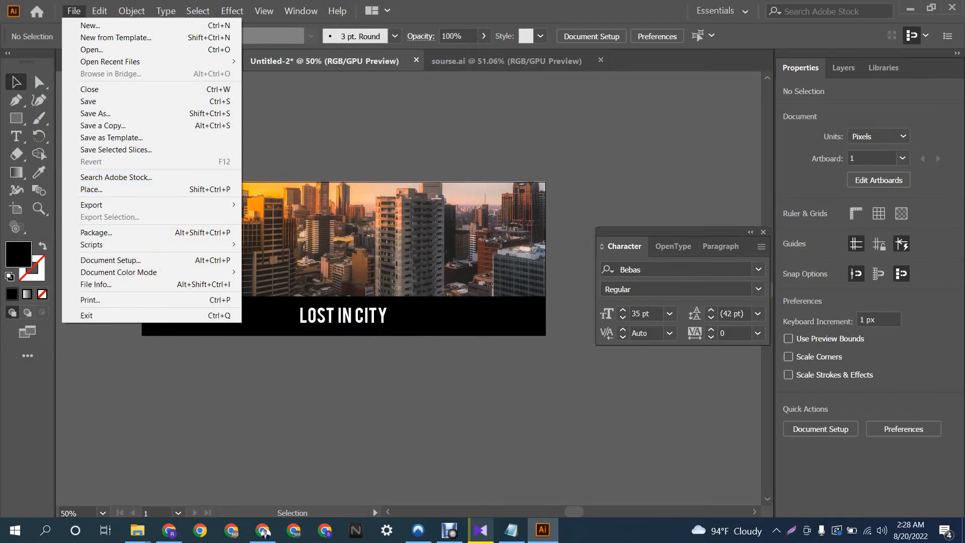
{"action": "mouse_move", "coordinate": [91, 205]}
{"action": "left_click", "coordinate": [276, 217]}
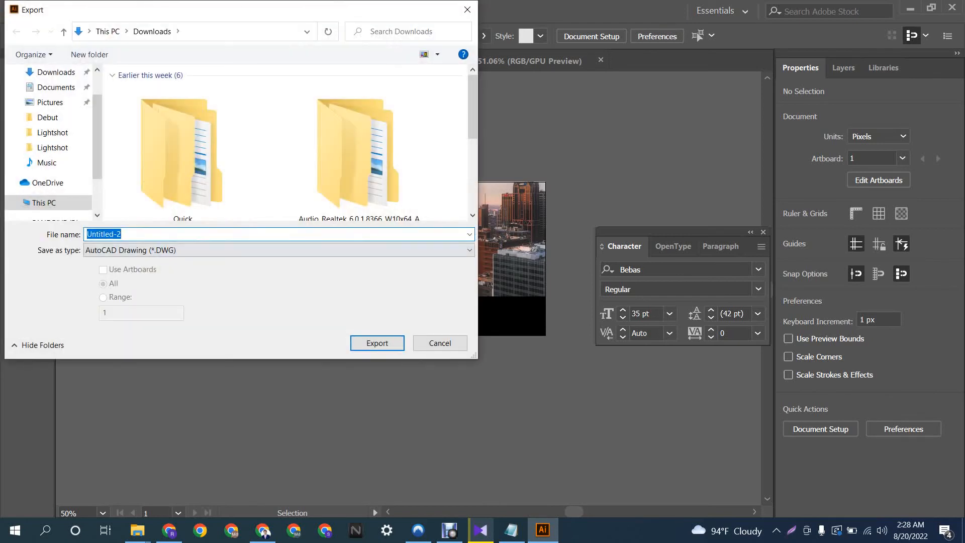
{"action": "left_click", "coordinate": [279, 250]}
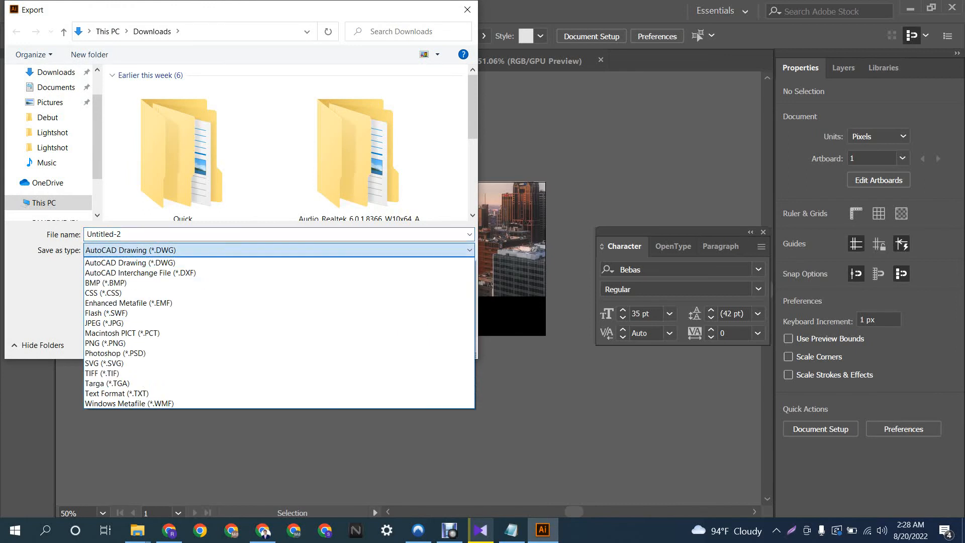
{"action": "left_click", "coordinate": [279, 343]}
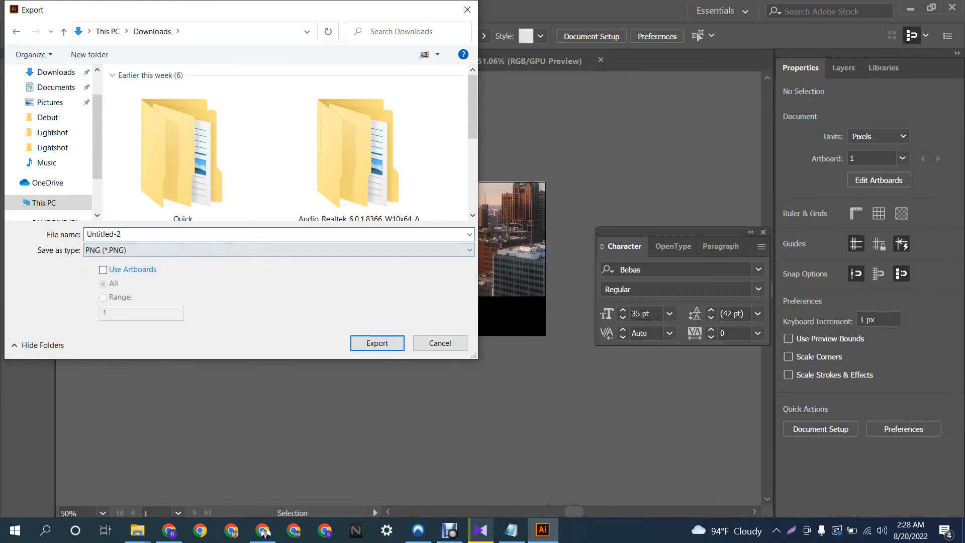
{"action": "type", "text": "facebook cover 1"}
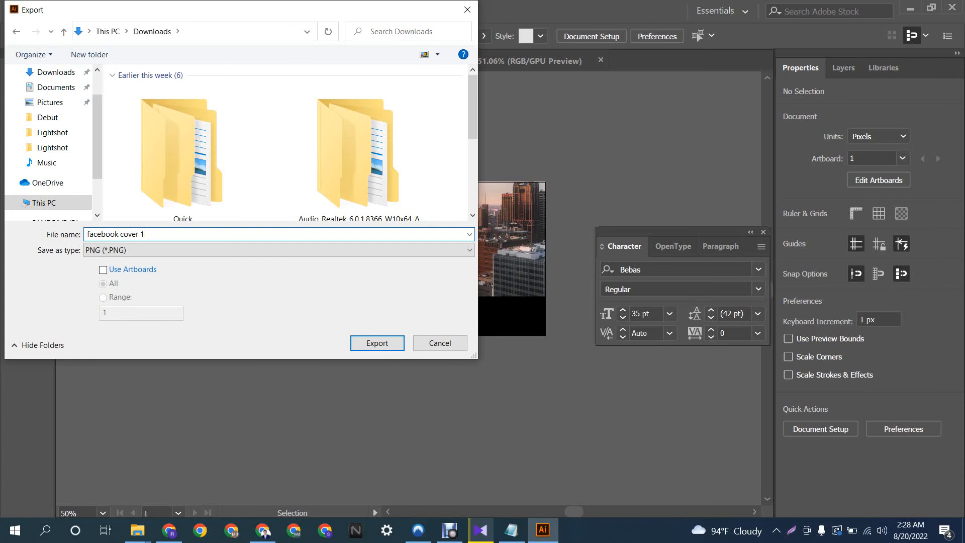
{"action": "left_click", "coordinate": [103, 270]}
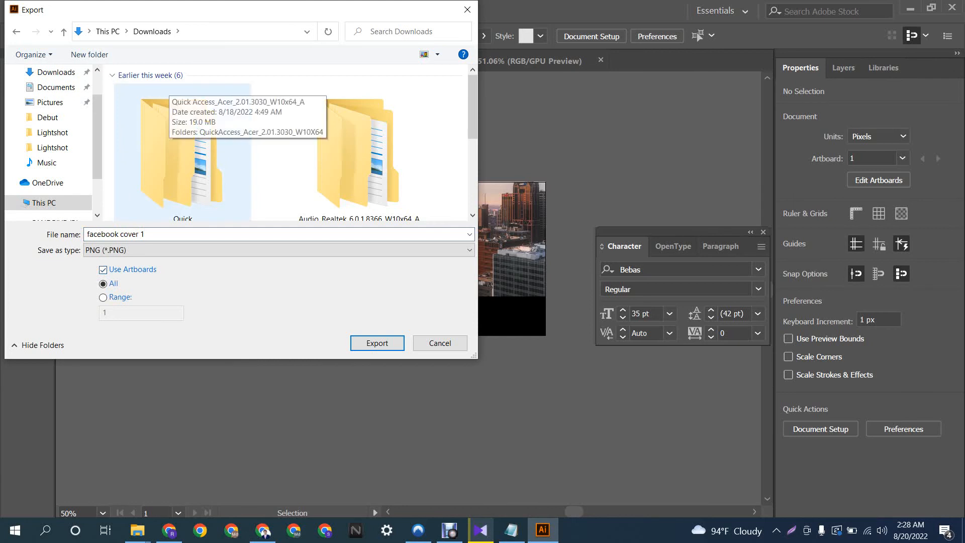
{"action": "scroll", "coordinate": [48, 141], "scroll_direction": "down", "scroll_amount": 1}
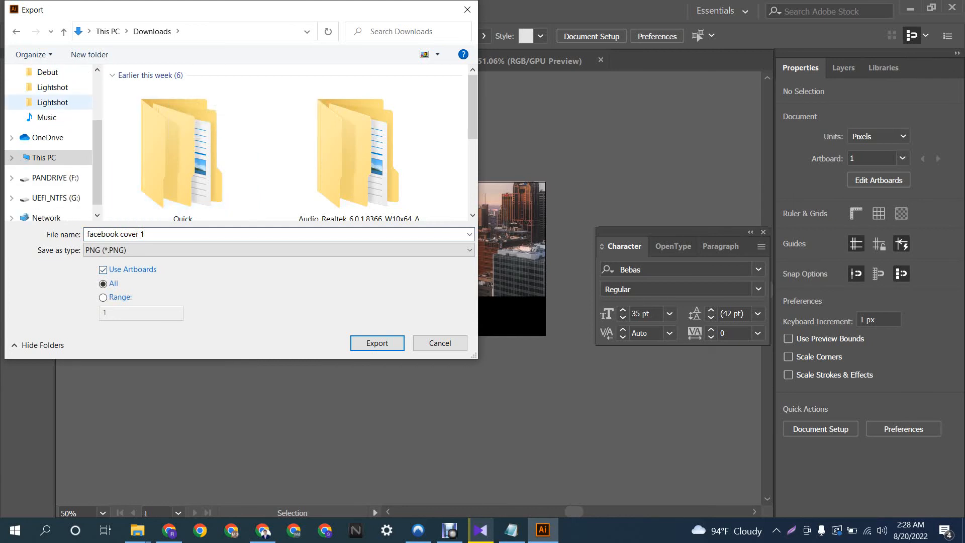
{"action": "scroll", "coordinate": [48, 153], "scroll_direction": "up", "scroll_amount": 1}
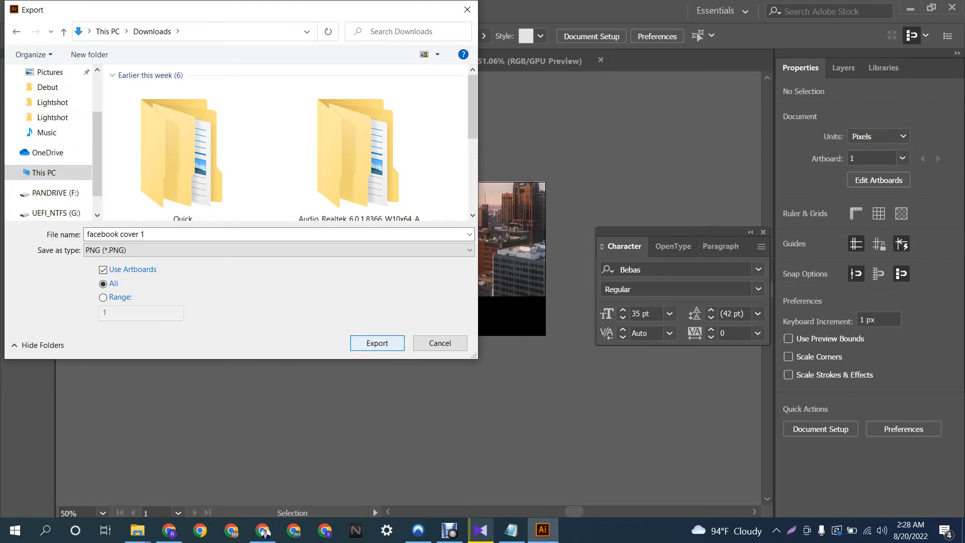
{"action": "left_click", "coordinate": [377, 343]}
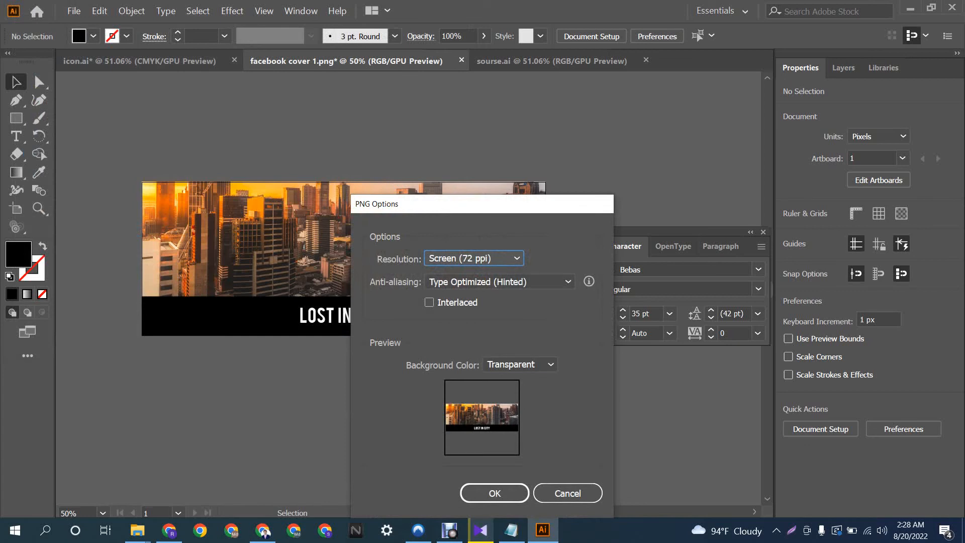
Step: Set the PNG resolution to High (300 ppi) and complete the export
{"action": "left_click", "coordinate": [474, 258]}
{"action": "left_click", "coordinate": [470, 308]}
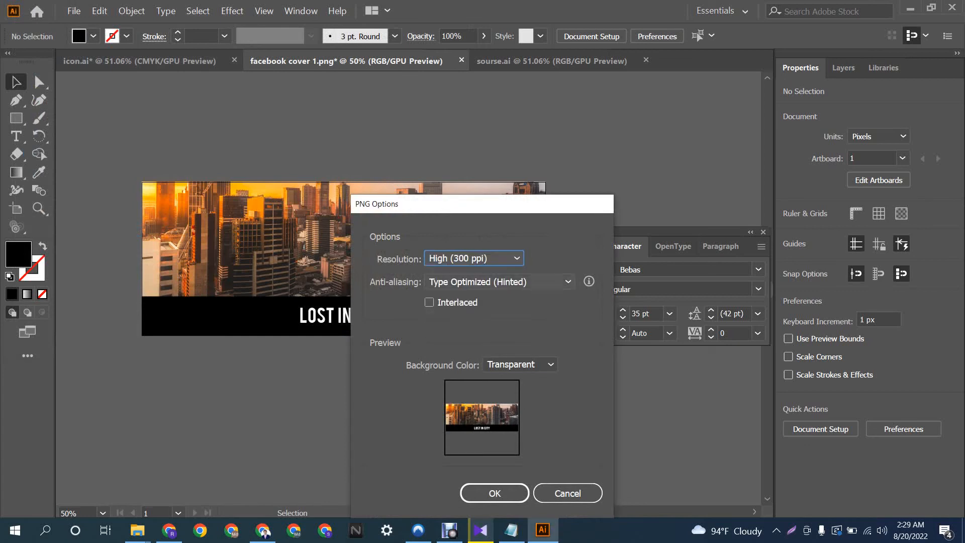
{"action": "left_click", "coordinate": [495, 493]}
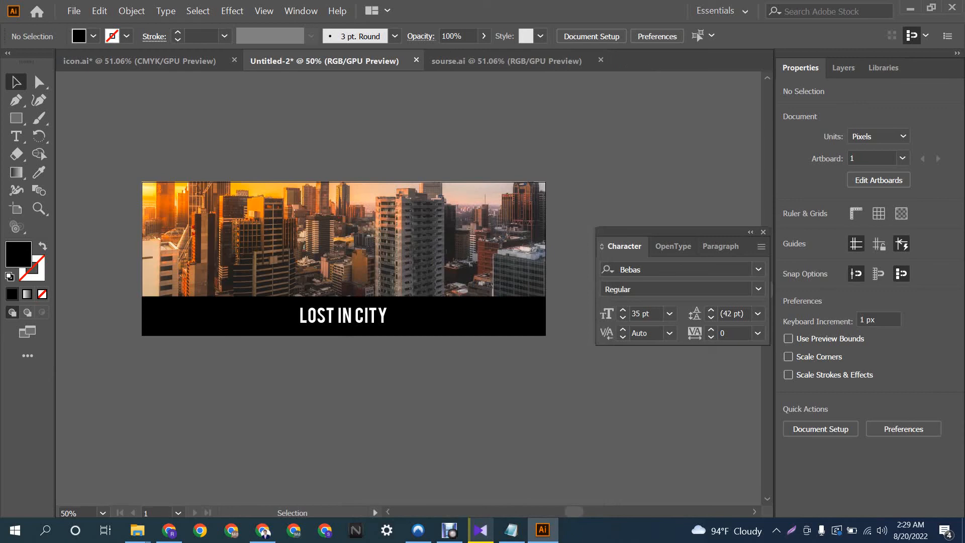
Step: Save the document in Downloads as an Adobe Illustrator file named "facebook cover 1", keeping the default Illustrator 2020 options
{"action": "key", "text": "ctrl+shift+s"}
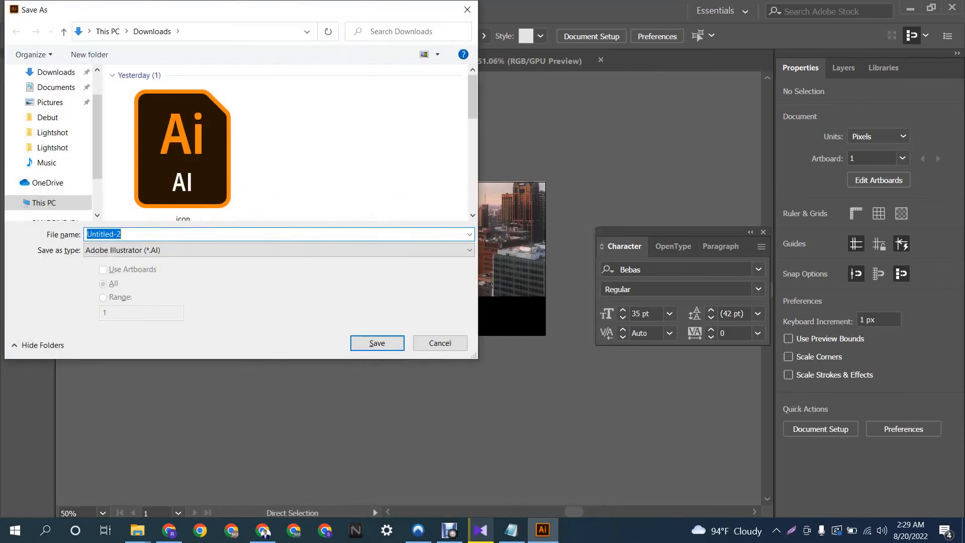
{"action": "type", "text": "f"}
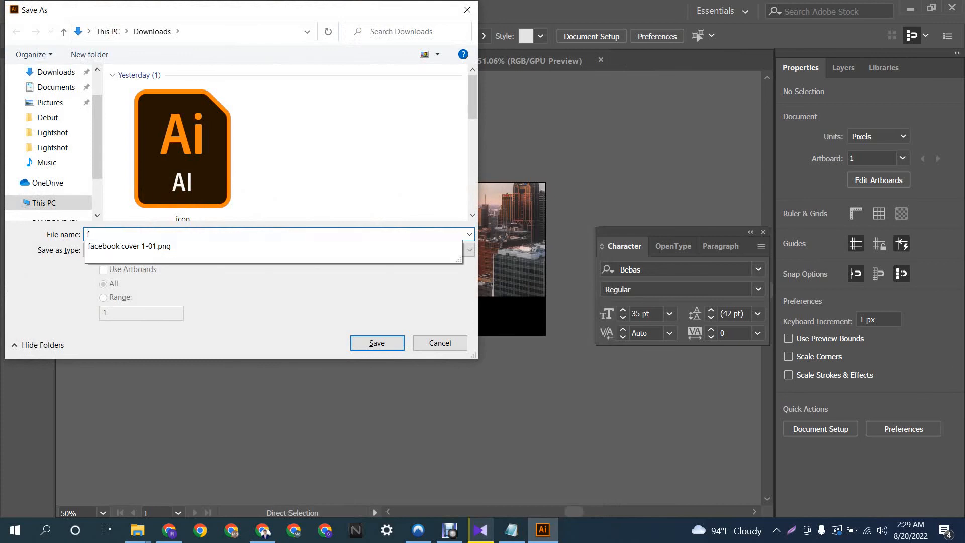
{"action": "left_click", "coordinate": [130, 247]}
{"action": "left_click", "coordinate": [130, 249]}
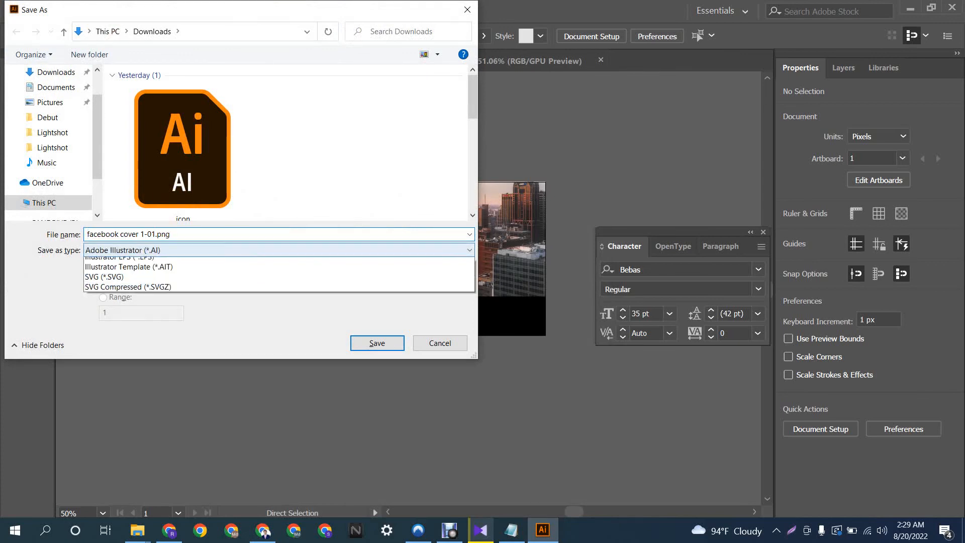
{"action": "left_click", "coordinate": [171, 262]}
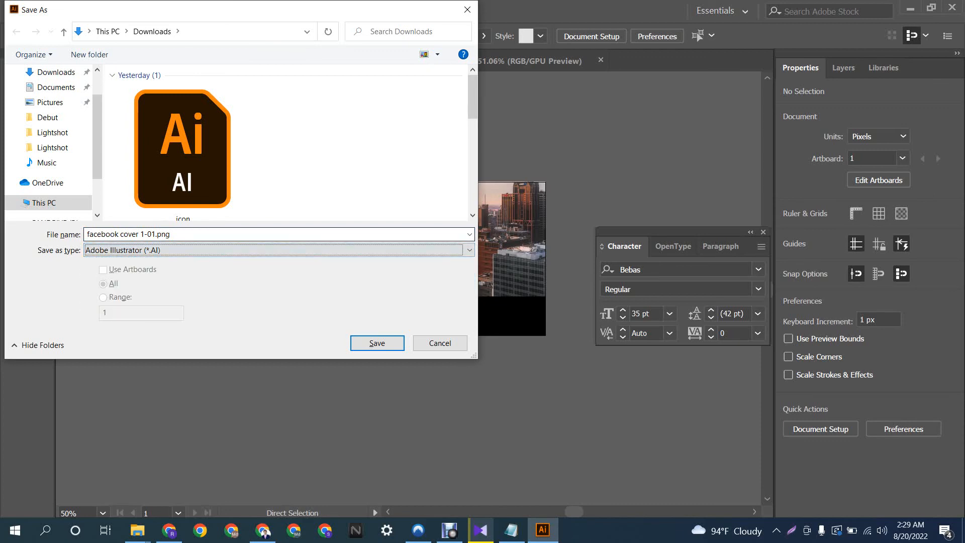
{"action": "left_click", "coordinate": [174, 234]}
{"action": "left_click_drag", "start_coordinate": [174, 235], "coordinate": [148, 234]}
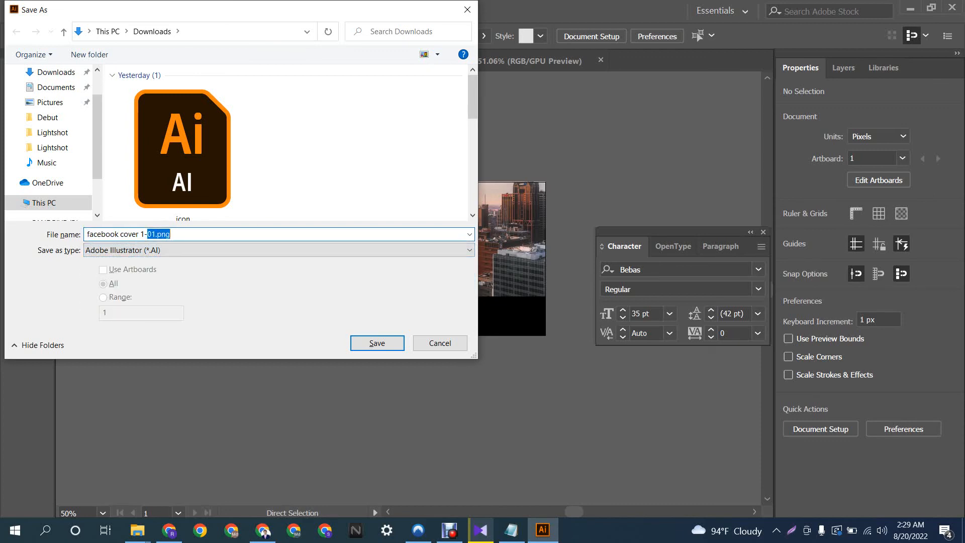
{"action": "key", "text": "BackSpace"}
{"action": "key", "text": "BackSpace"}
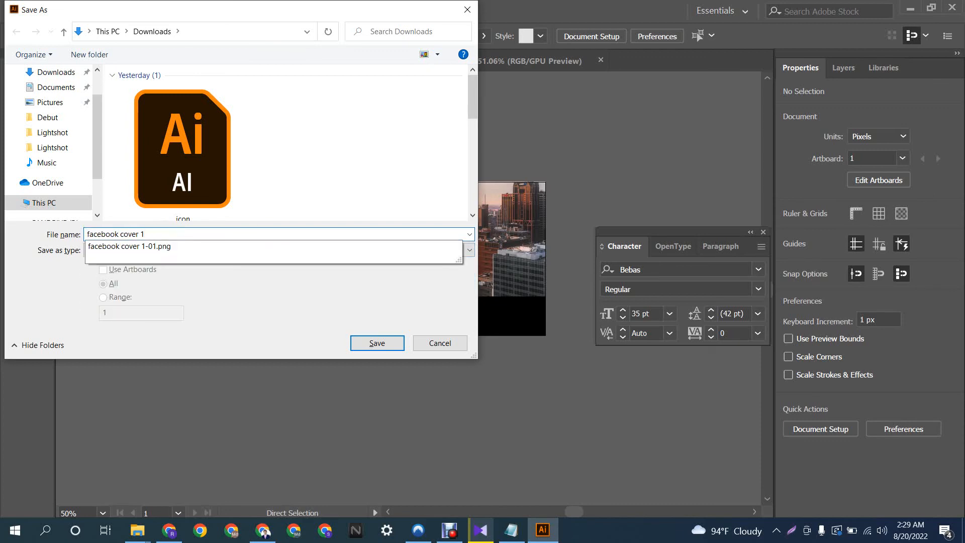
{"action": "key", "text": "Escape"}
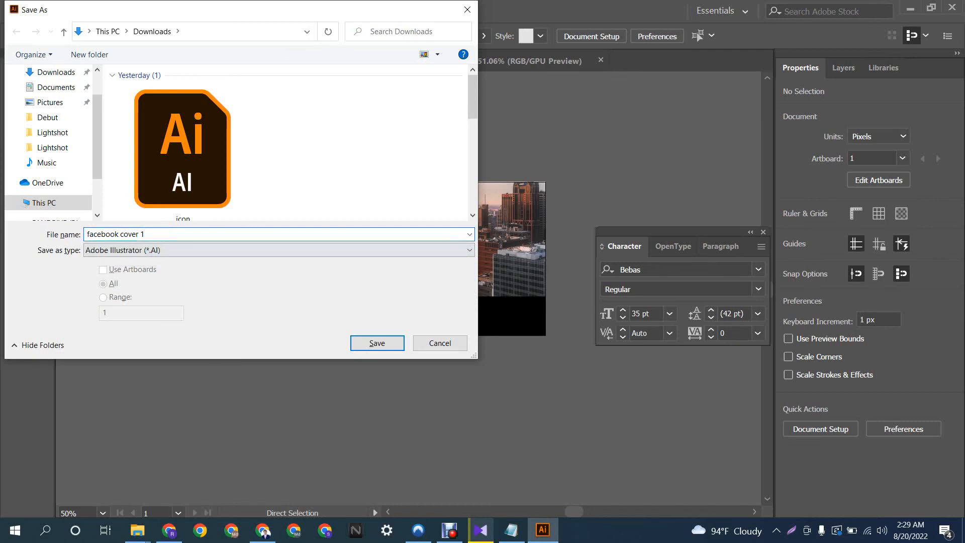
{"action": "key", "text": "Return"}
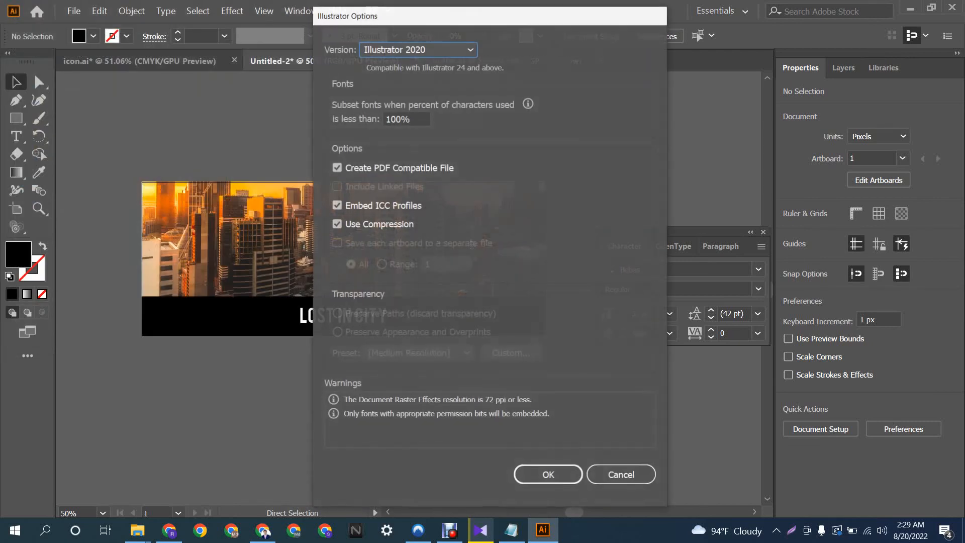
{"action": "key", "text": "Return"}
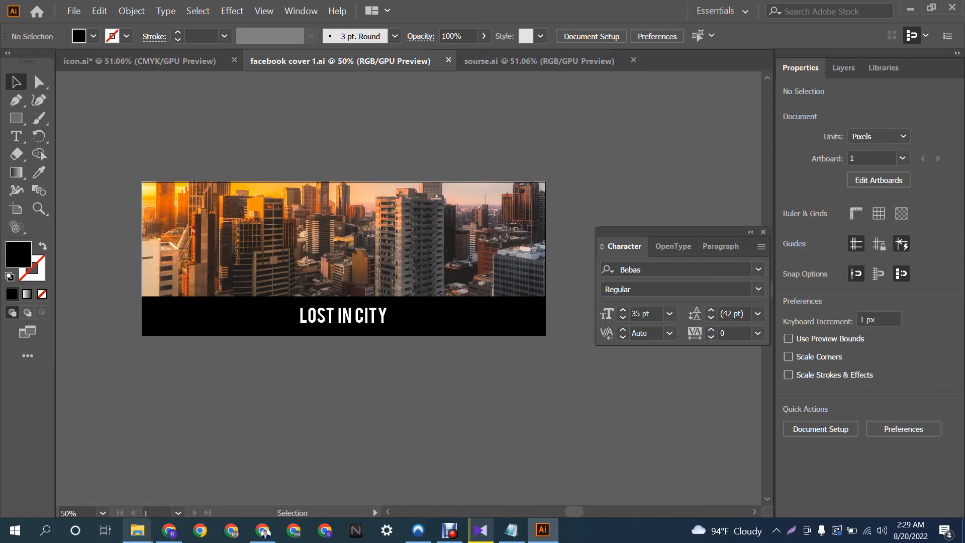
Step: Switch to File Explorer and view "facebook cover 1-01" from Downloads in Photos, always using that app for .png files, and close the image
{"action": "mouse_move", "coordinate": [137, 531]}
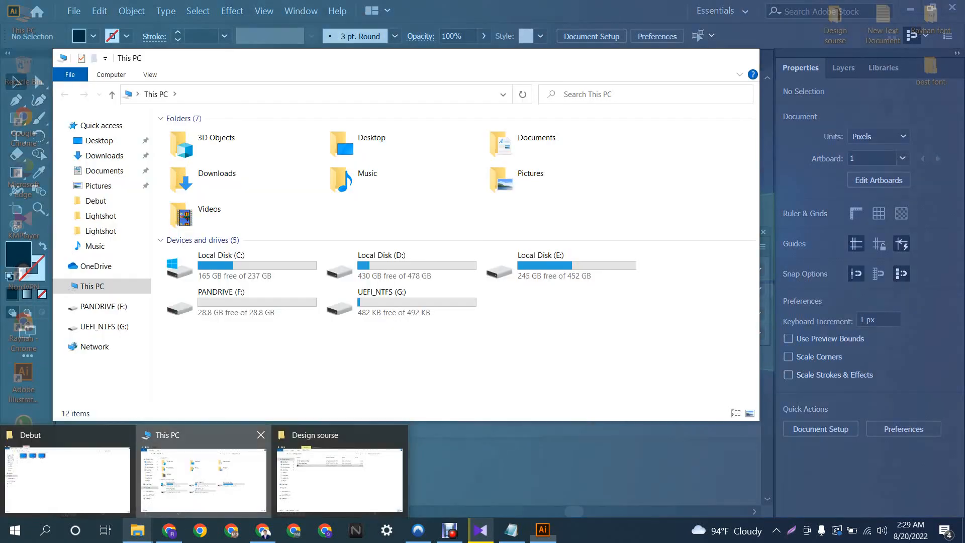
{"action": "left_click", "coordinate": [203, 478]}
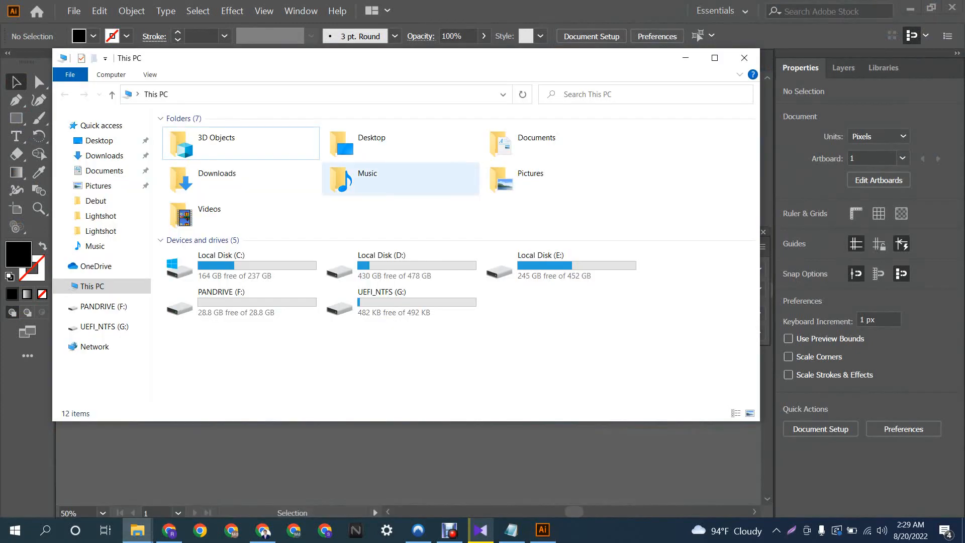
{"action": "double_click", "coordinate": [251, 179]}
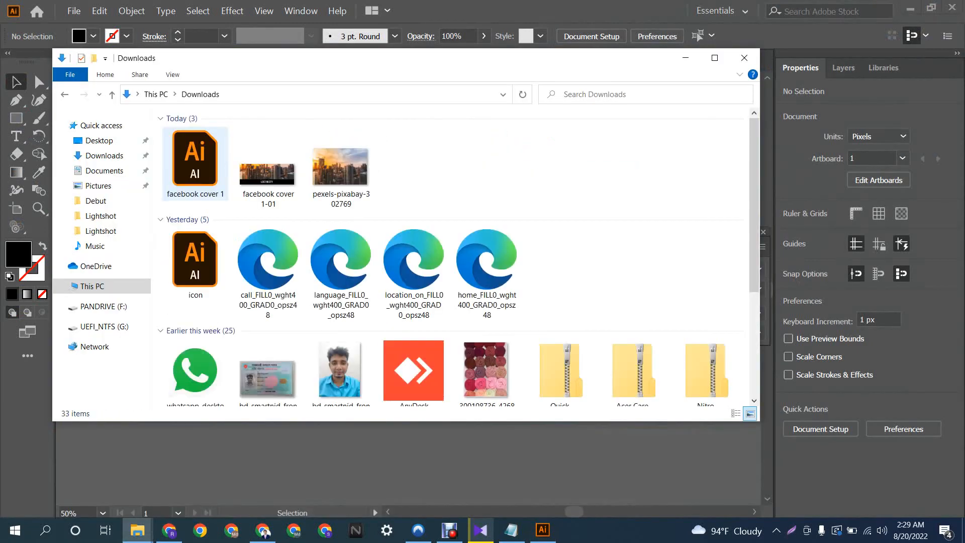
{"action": "double_click", "coordinate": [268, 166]}
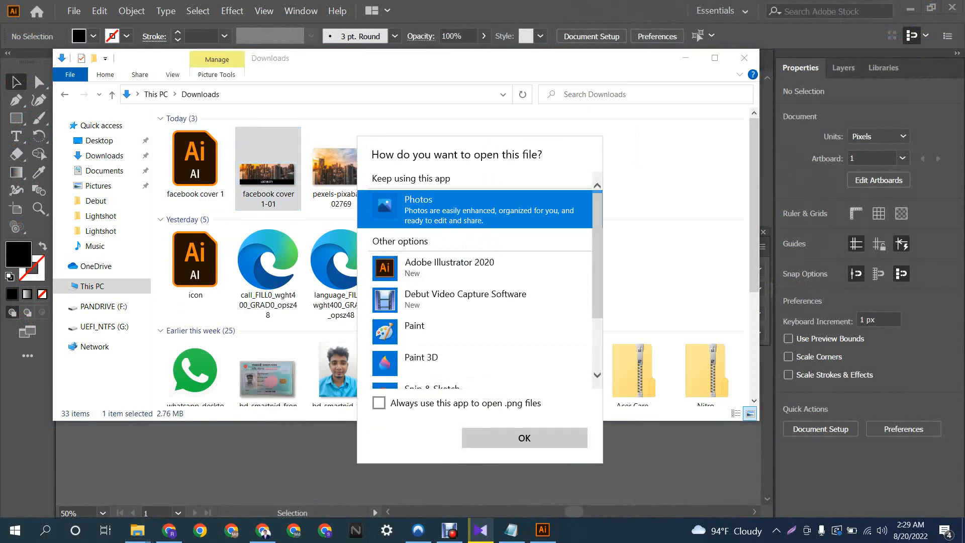
{"action": "left_click", "coordinate": [379, 403]}
{"action": "key", "text": "Return"}
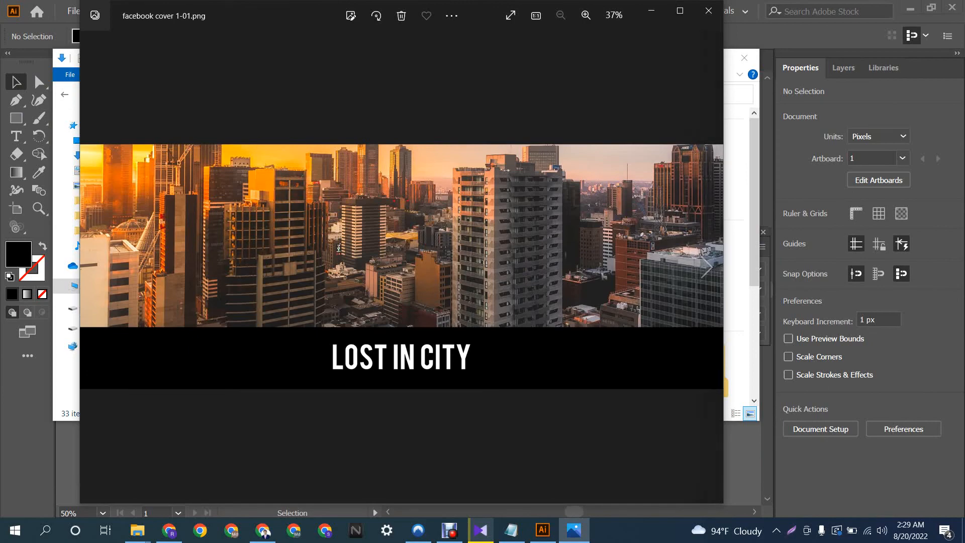
{"action": "left_click", "coordinate": [709, 10]}
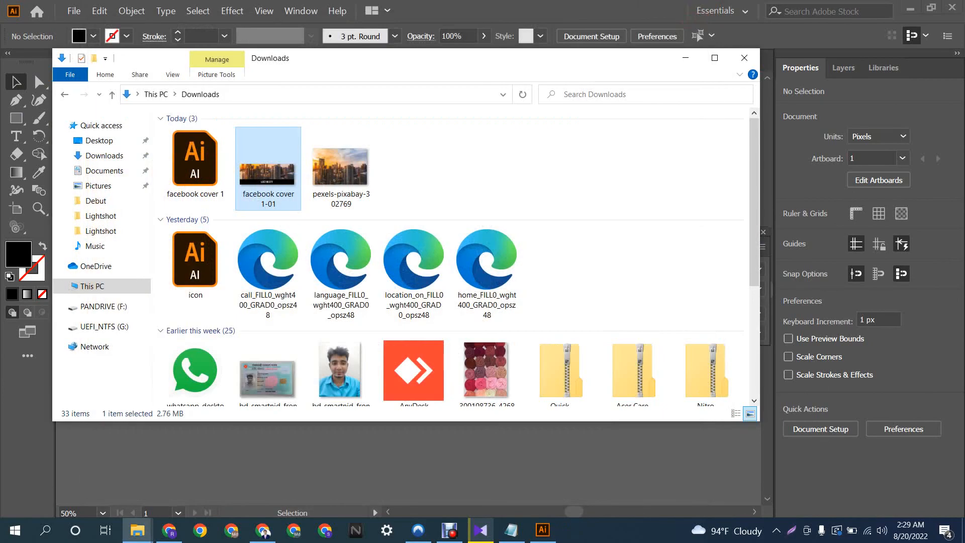